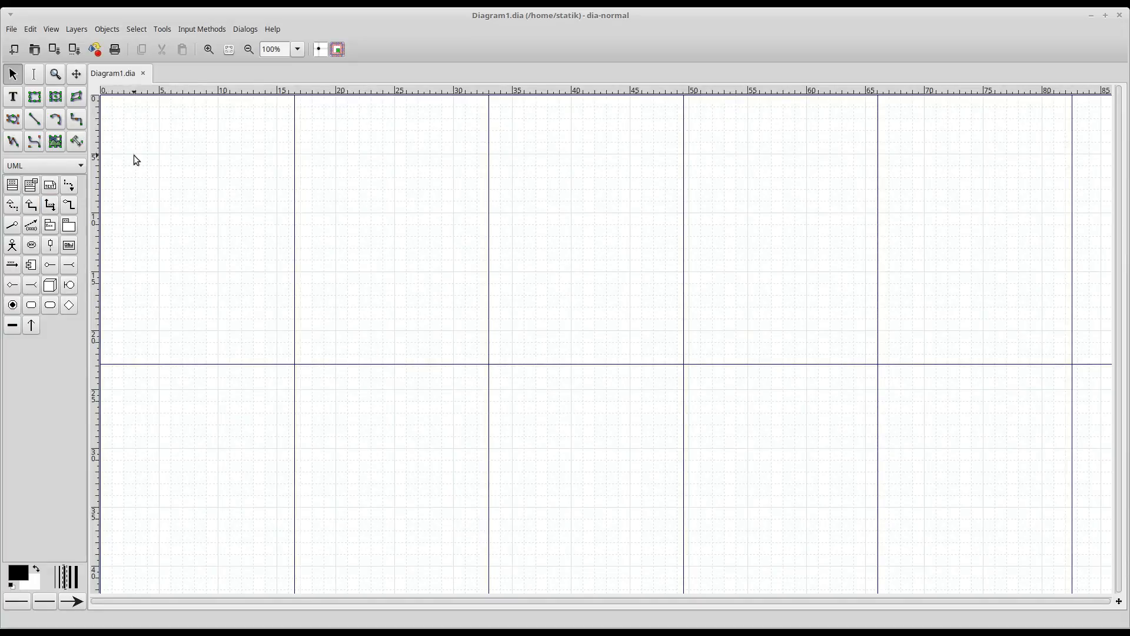
Step: Place a UML class in the upper part of the canvas and name it Bank Account
{"action": "left_click", "coordinate": [16, 185]}
{"action": "left_click", "coordinate": [360, 235]}
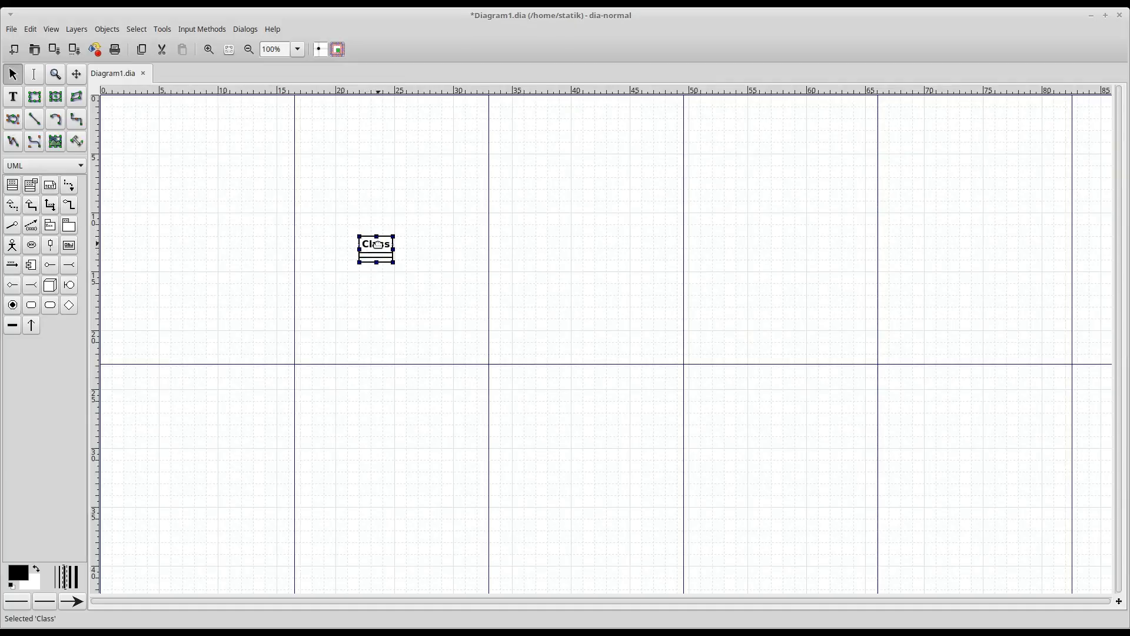
{"action": "double_click", "coordinate": [379, 246]}
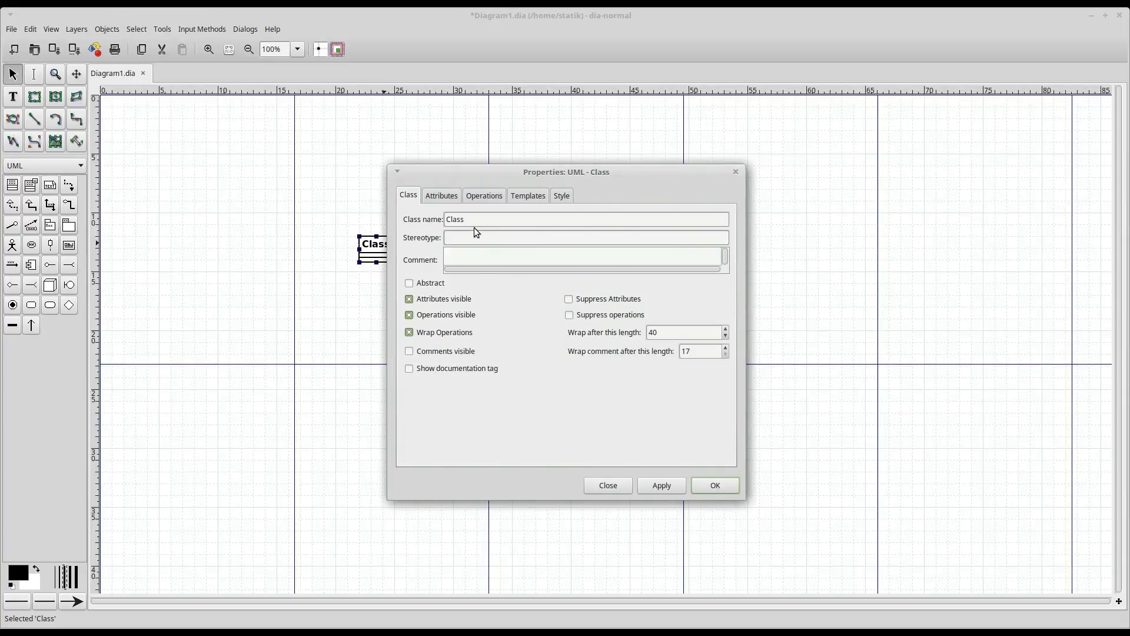
{"action": "left_click_drag", "start_coordinate": [467, 220], "coordinate": [433, 218]}
{"action": "type", "text": "Bank Account"}
{"action": "left_click", "coordinate": [657, 487]}
{"action": "left_click_drag", "start_coordinate": [510, 172], "coordinate": [625, 188]}
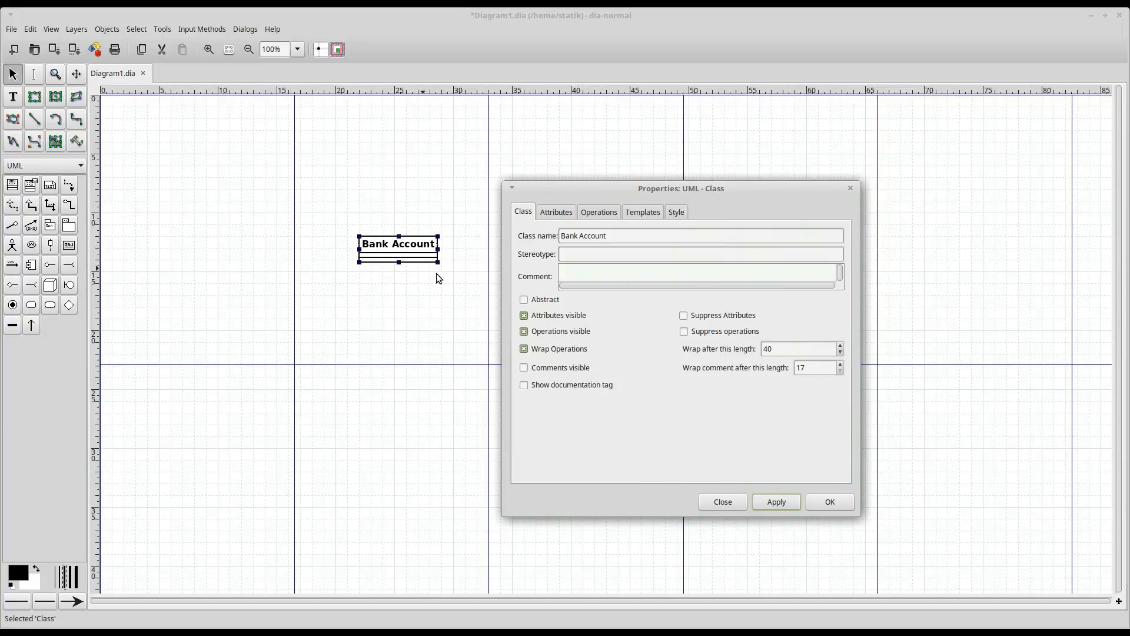
Step: Hide the attributes and operations compartments of the Bank Account class
{"action": "left_click", "coordinate": [521, 317]}
{"action": "left_click", "coordinate": [523, 318]}
{"action": "left_click", "coordinate": [761, 508]}
{"action": "left_click", "coordinate": [523, 334]}
{"action": "left_click", "coordinate": [771, 505]}
{"action": "left_click", "coordinate": [821, 505]}
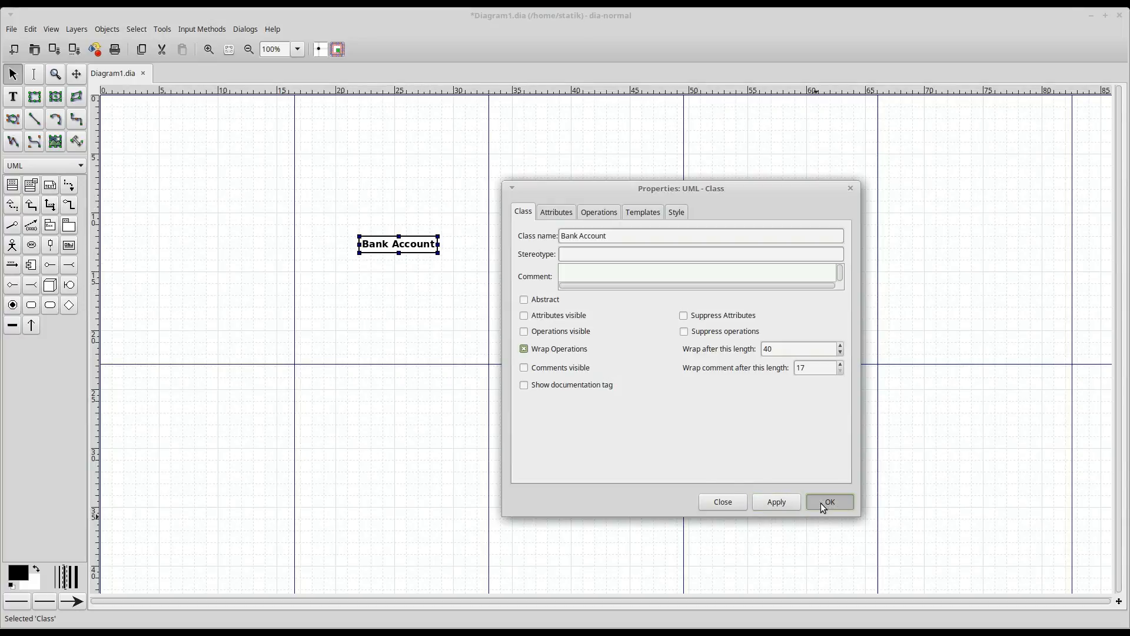
Step: Place a second UML class below Bank Account and name it Checking Account
{"action": "left_click", "coordinate": [12, 185]}
{"action": "left_click", "coordinate": [337, 329]}
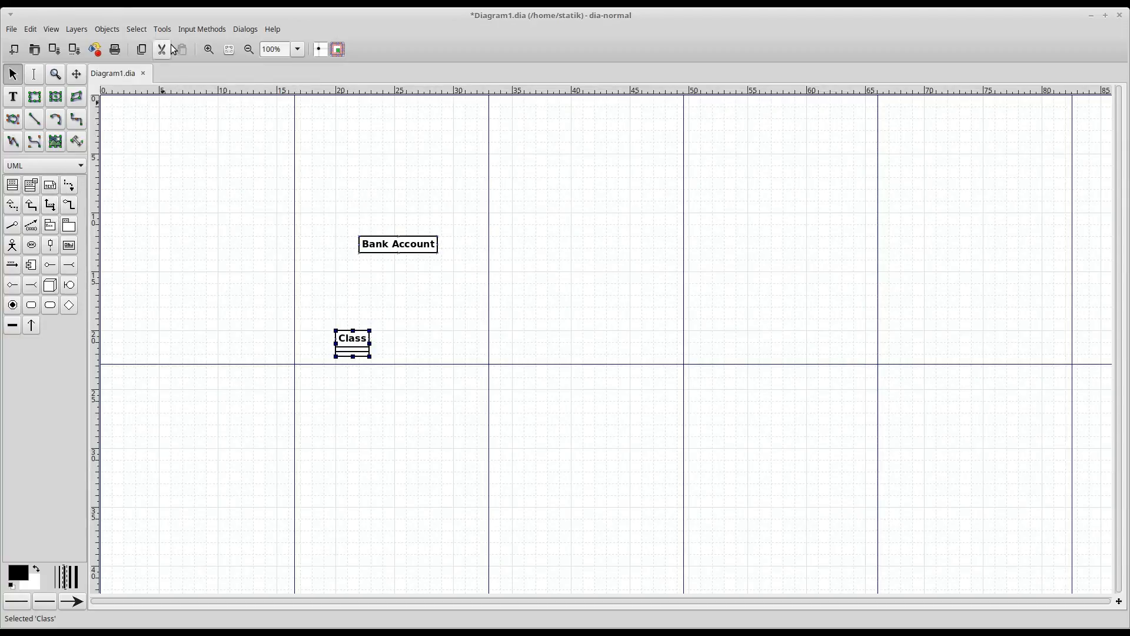
{"action": "double_click", "coordinate": [351, 343]}
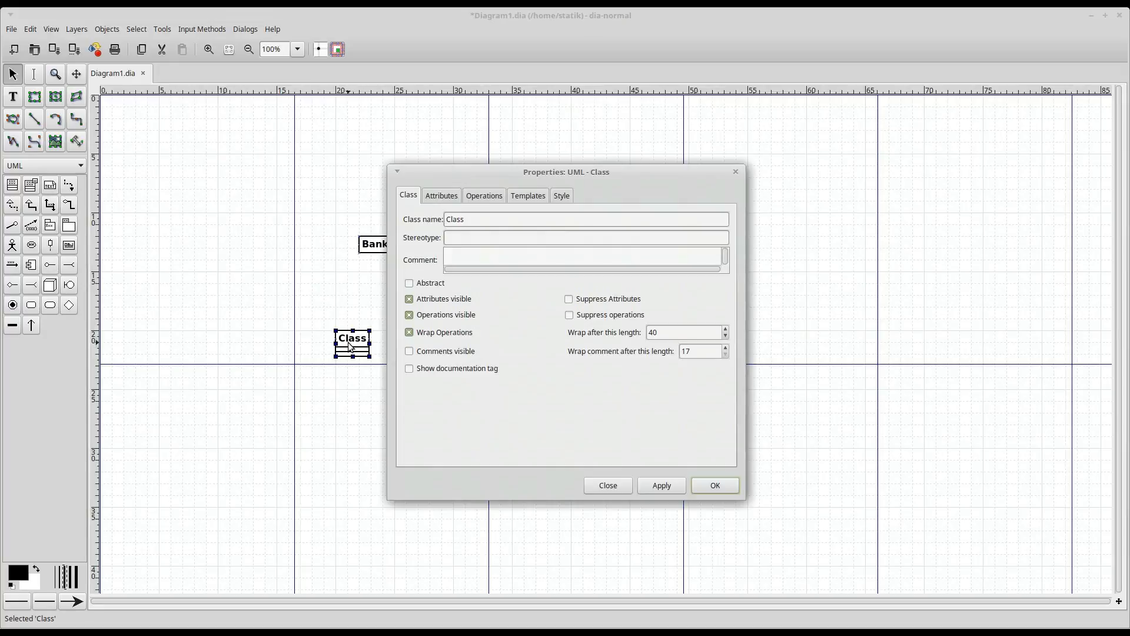
{"action": "double_click", "coordinate": [471, 219]}
{"action": "type", "text": "Checking Account"}
Step: Hide Checking Account's attributes and operations and move the class below and to the left of Bank Account
{"action": "left_click", "coordinate": [421, 302]}
{"action": "left_click", "coordinate": [410, 315]}
{"action": "left_click", "coordinate": [674, 487]}
{"action": "key", "text": "Escape"}
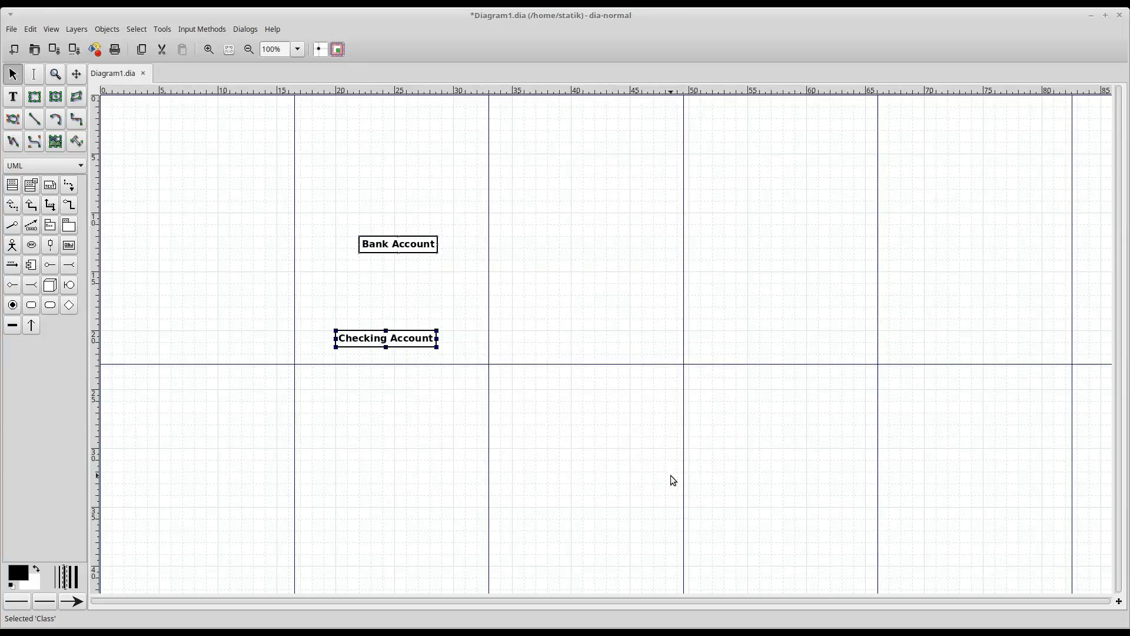
{"action": "left_click_drag", "start_coordinate": [392, 337], "coordinate": [322, 314]}
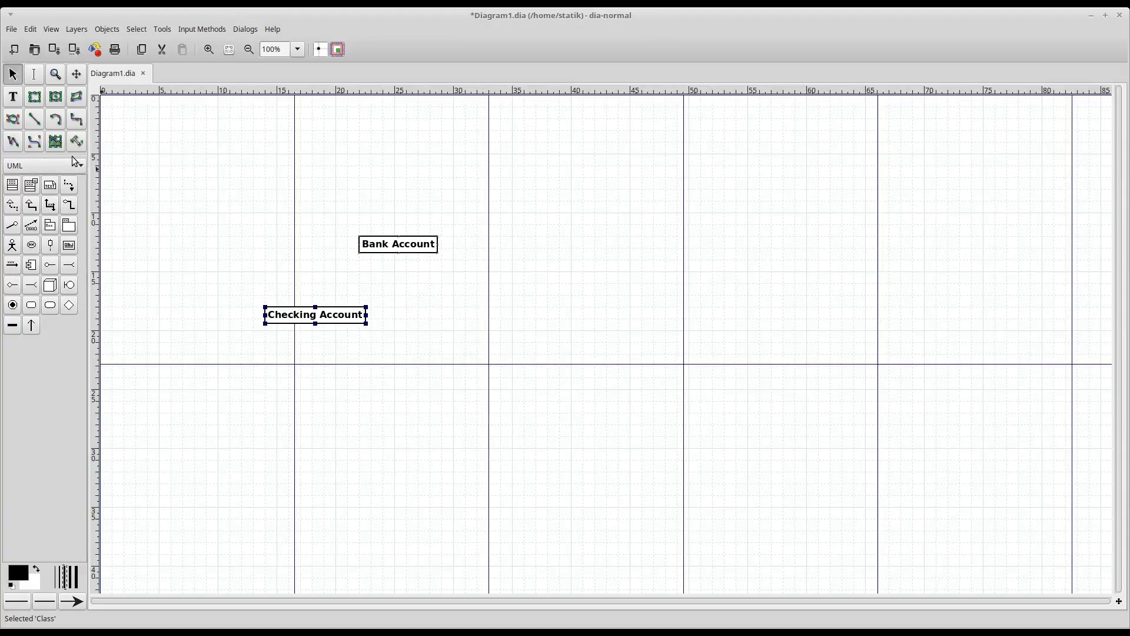
Step: Place a third UML class to the right of Checking Account and name it Savings Account
{"action": "left_click", "coordinate": [12, 185]}
{"action": "left_click", "coordinate": [429, 307]}
{"action": "double_click", "coordinate": [446, 313]}
{"action": "left_click_drag", "start_coordinate": [480, 219], "coordinate": [449, 221]}
{"action": "type", "text": "Savings Account"}
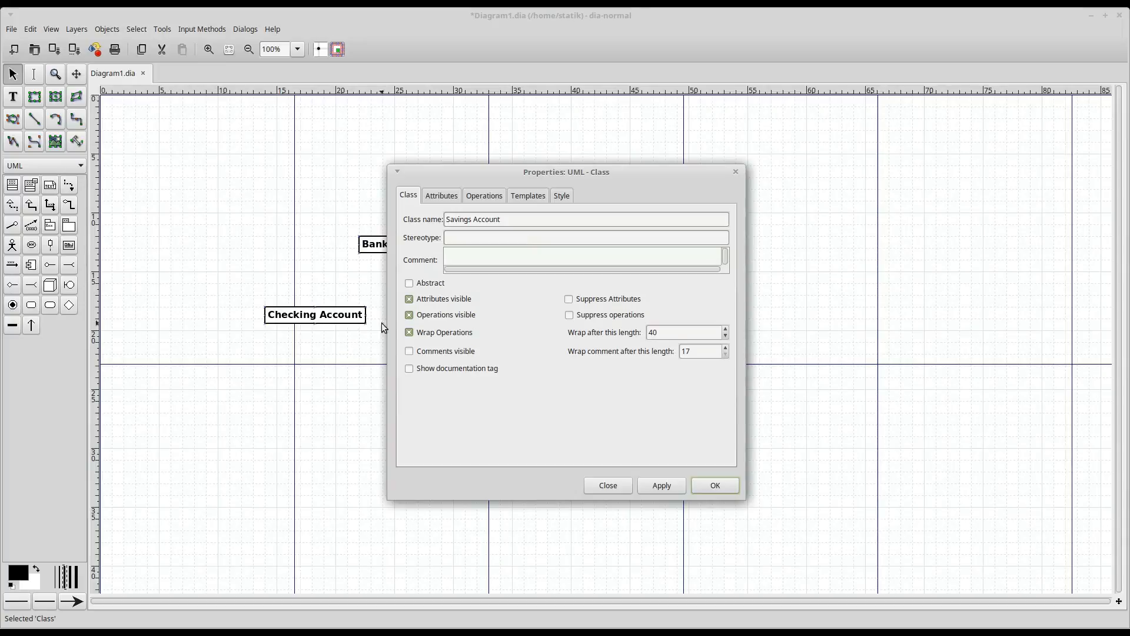
Step: Hide Savings Account's attributes and operations and shift the class slightly left
{"action": "left_click", "coordinate": [409, 299]}
{"action": "left_click", "coordinate": [409, 315]}
{"action": "left_click", "coordinate": [714, 486]}
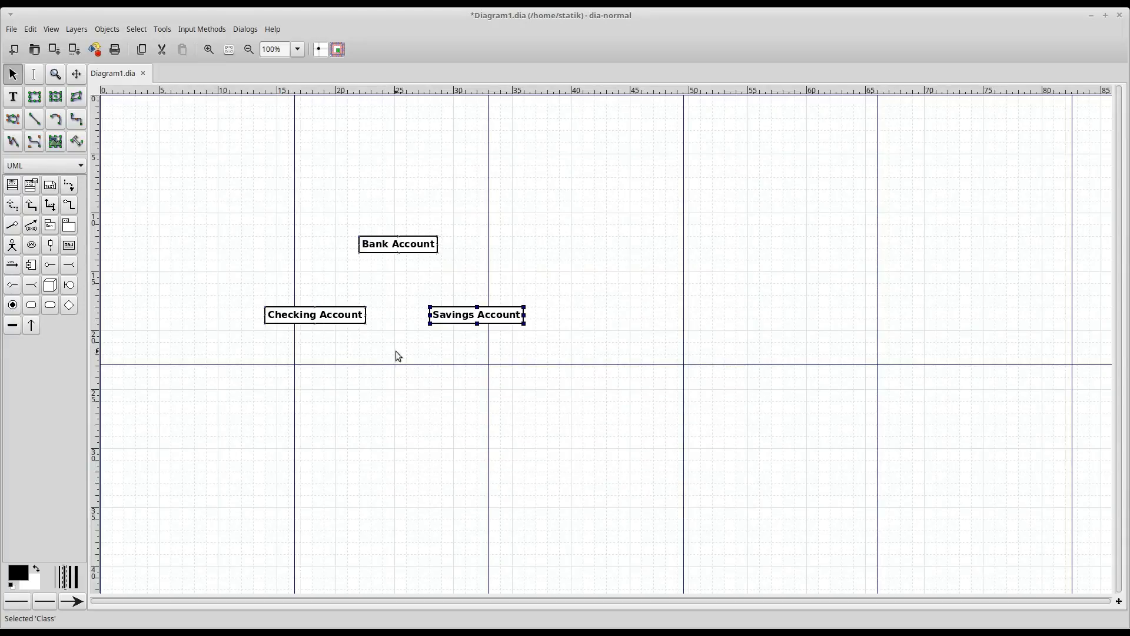
{"action": "mouse_move", "coordinate": [455, 318]}
{"action": "left_mouse_down"}
{"action": "mouse_move", "coordinate": [443, 307]}
{"action": "mouse_move", "coordinate": [445, 319]}
{"action": "left_mouse_up"}
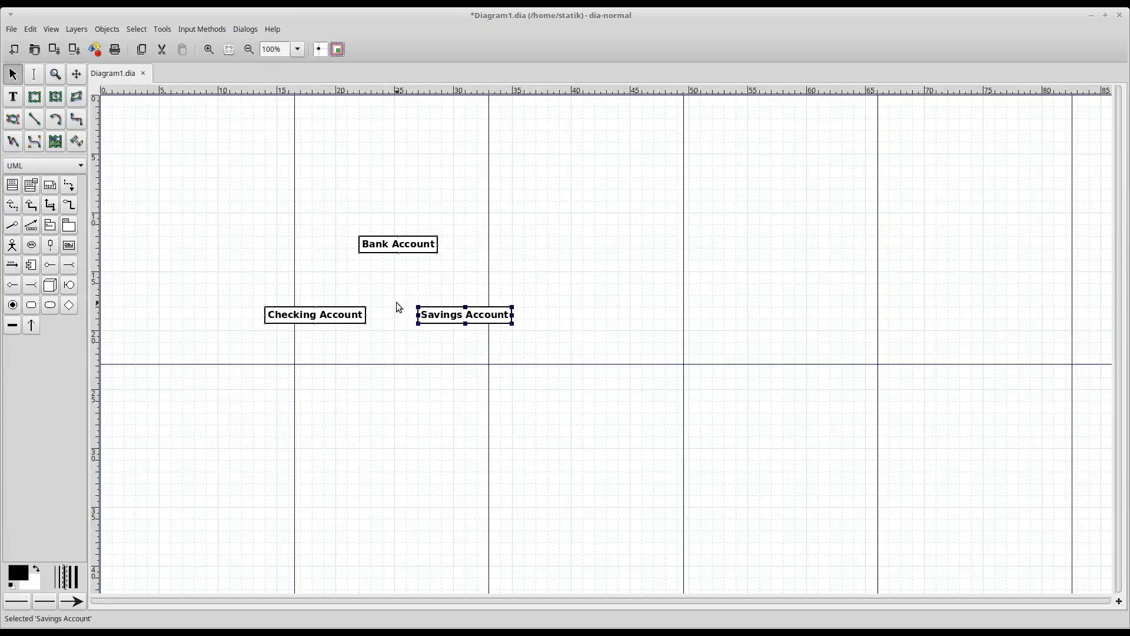
Step: Turn off snapping to the grid and nudge the Checking Account class slightly up and right
{"action": "left_click", "coordinate": [31, 29]}
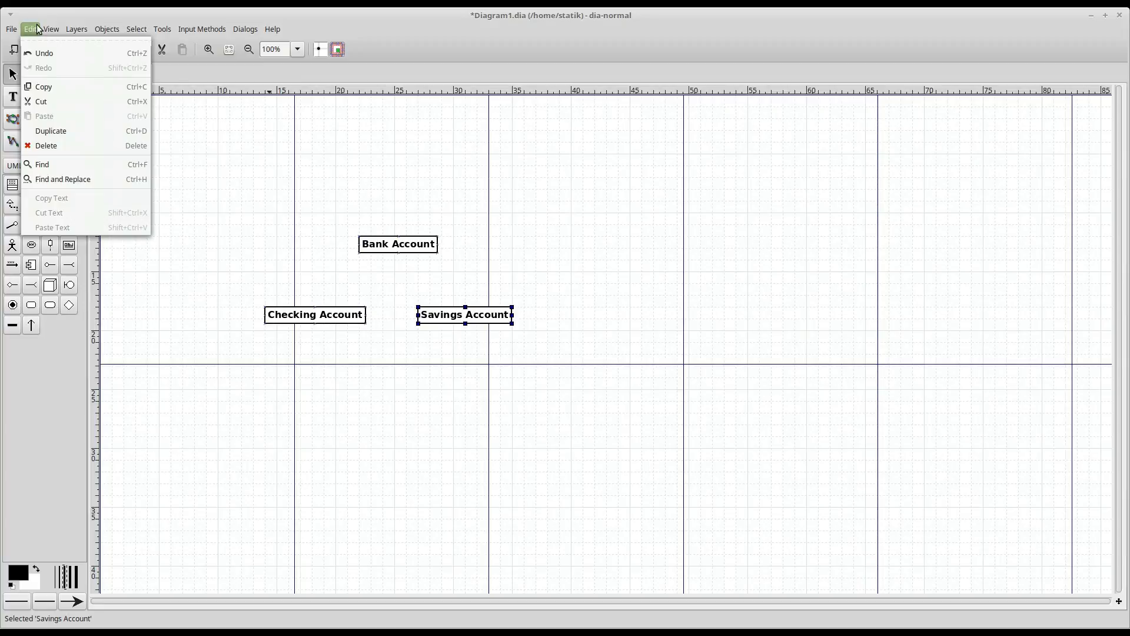
{"action": "mouse_move", "coordinate": [52, 29]}
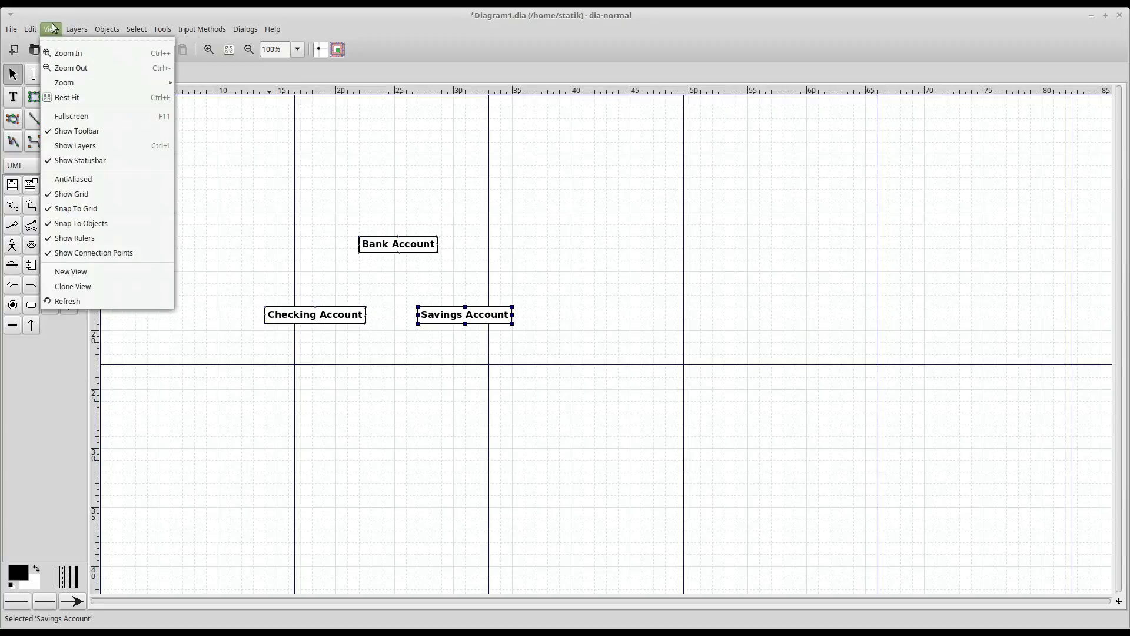
{"action": "left_click", "coordinate": [94, 217]}
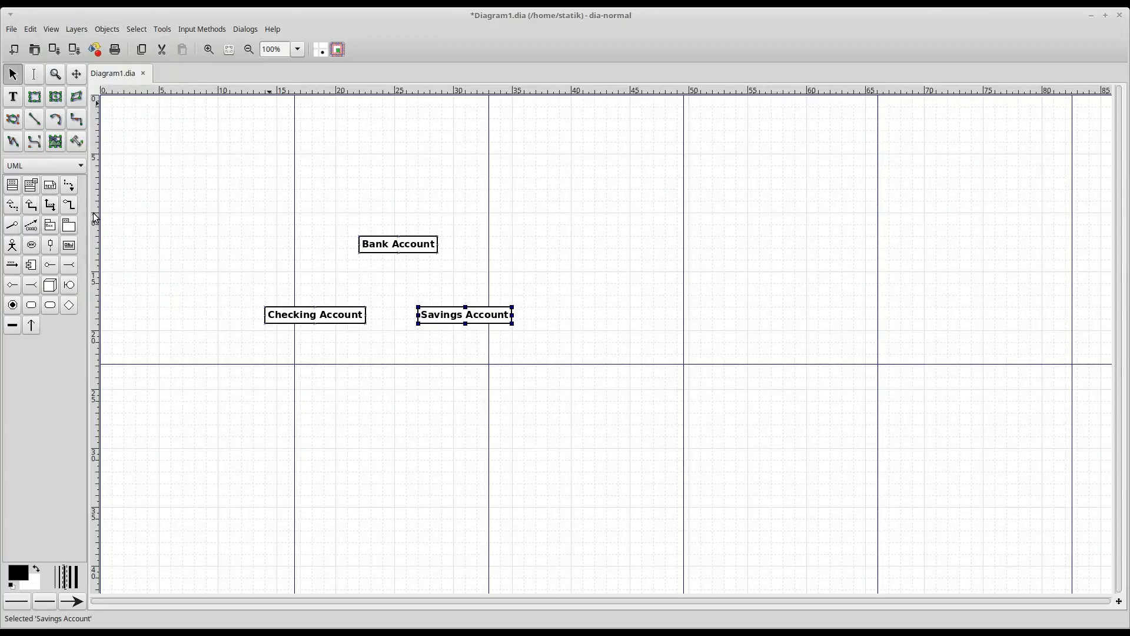
{"action": "mouse_move", "coordinate": [295, 321]}
{"action": "left_mouse_down"}
{"action": "mouse_move", "coordinate": [249, 249]}
{"action": "mouse_move", "coordinate": [316, 310]}
{"action": "mouse_move", "coordinate": [296, 318]}
{"action": "left_mouse_up"}
{"action": "left_click", "coordinate": [366, 291]}
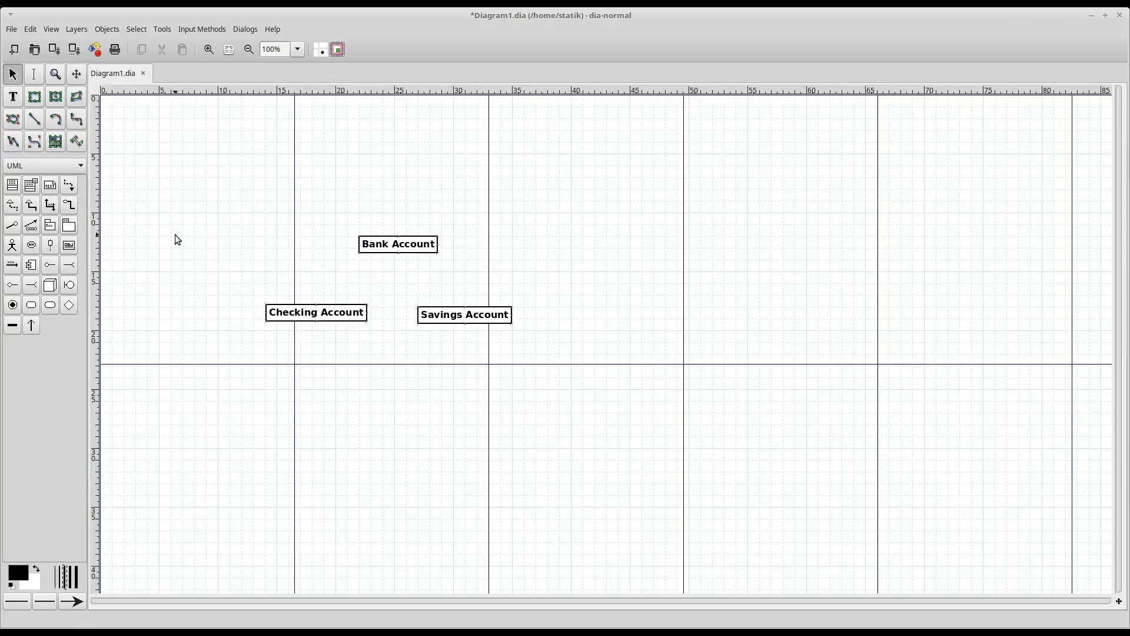
Step: Connect Bank Account to Checking Account with a generalization whose arrowhead points at Bank Account
{"action": "left_click", "coordinate": [33, 211]}
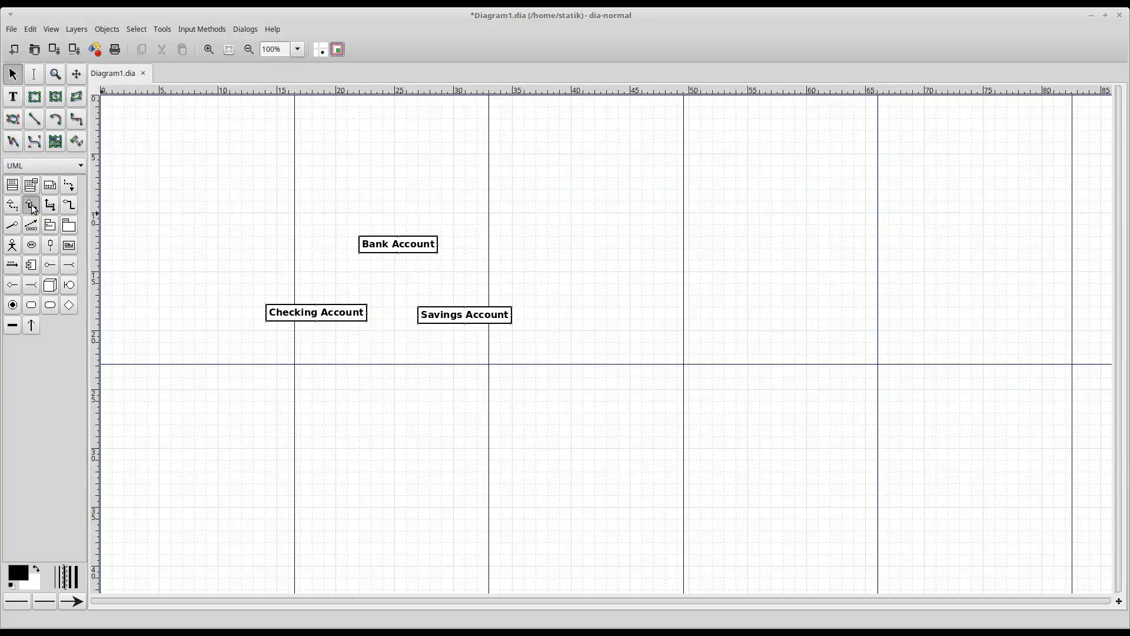
{"action": "left_click", "coordinate": [398, 253]}
{"action": "left_click_drag", "start_coordinate": [398, 253], "coordinate": [315, 303]}
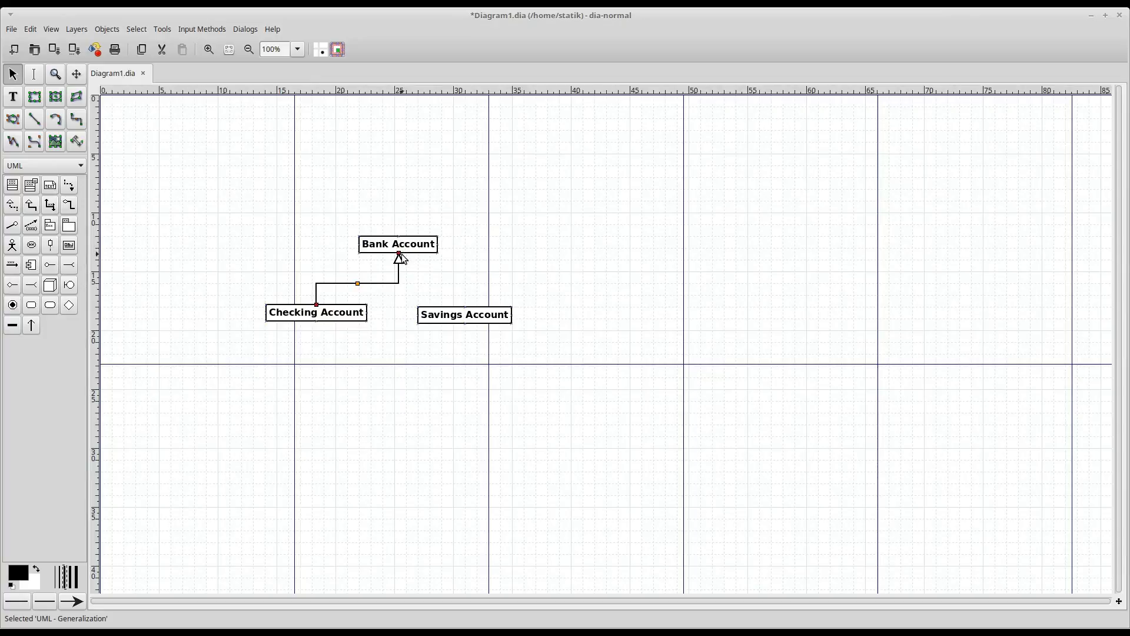
Step: Connect Bank Account to Savings Account with a generalization and align Savings Account level with Checking Account
{"action": "left_click", "coordinate": [36, 208]}
{"action": "left_click_drag", "start_coordinate": [399, 260], "coordinate": [475, 313]}
{"action": "left_click", "coordinate": [514, 295]}
{"action": "left_click", "coordinate": [463, 369]}
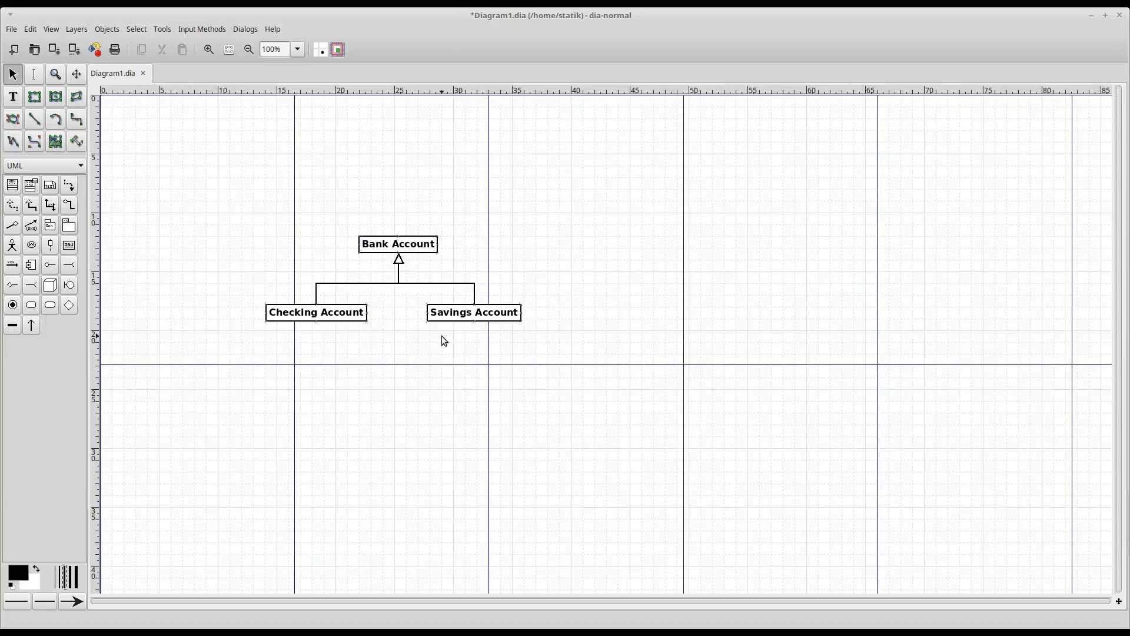
Step: Make Bank Account's attributes and comments visible and give the class the comment "General Bank Account"
{"action": "double_click", "coordinate": [406, 247]}
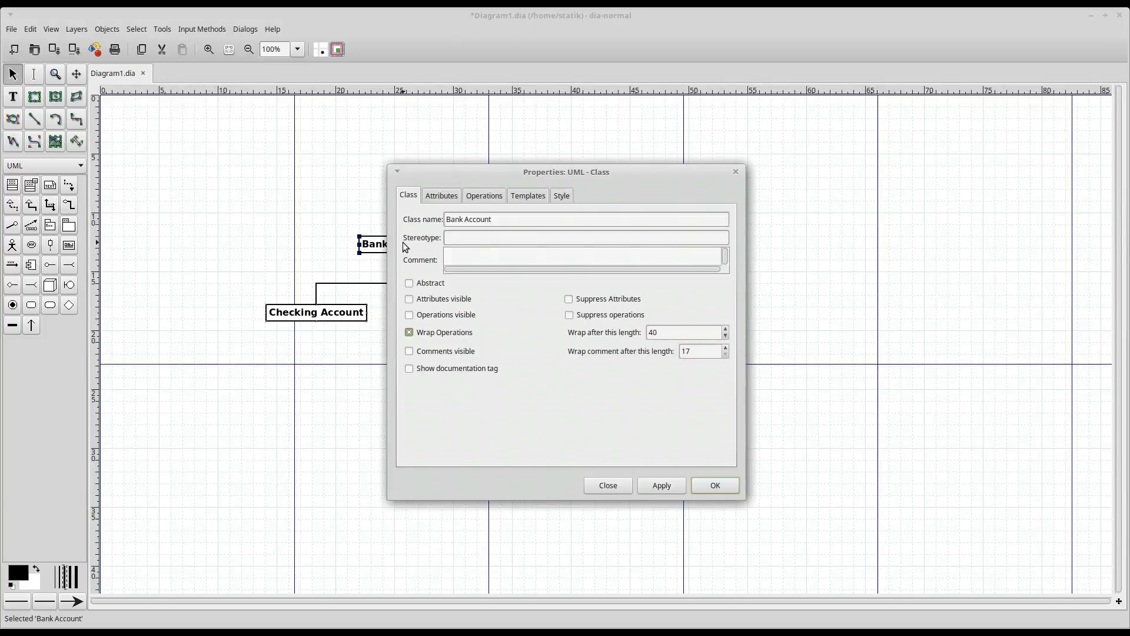
{"action": "left_click", "coordinate": [410, 300]}
{"action": "left_click", "coordinate": [450, 198]}
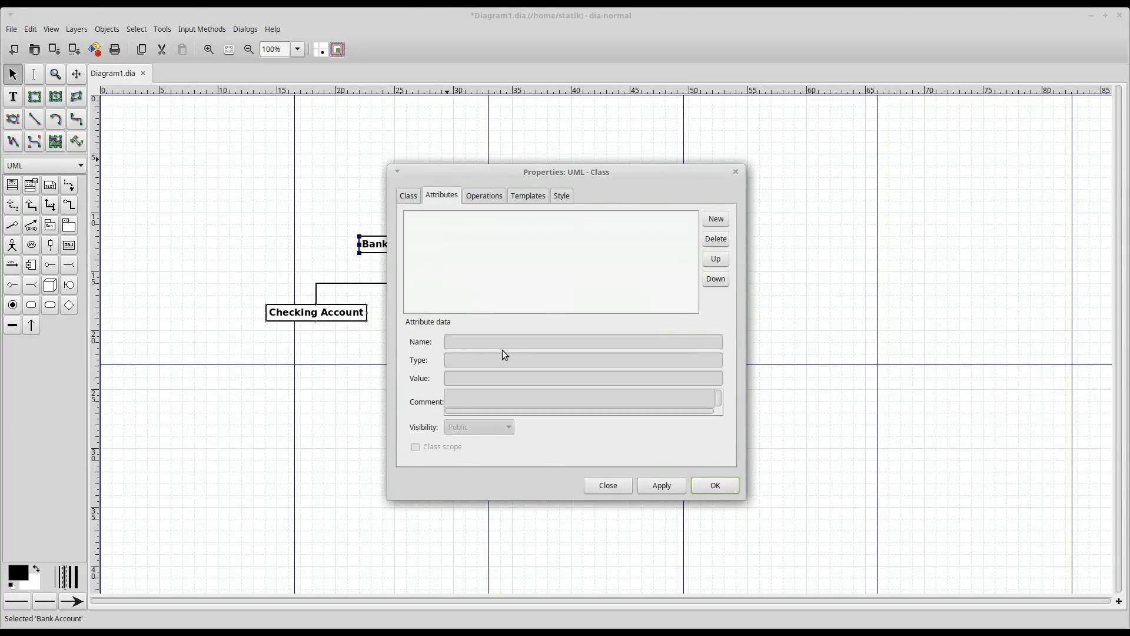
{"action": "left_click", "coordinate": [409, 196]}
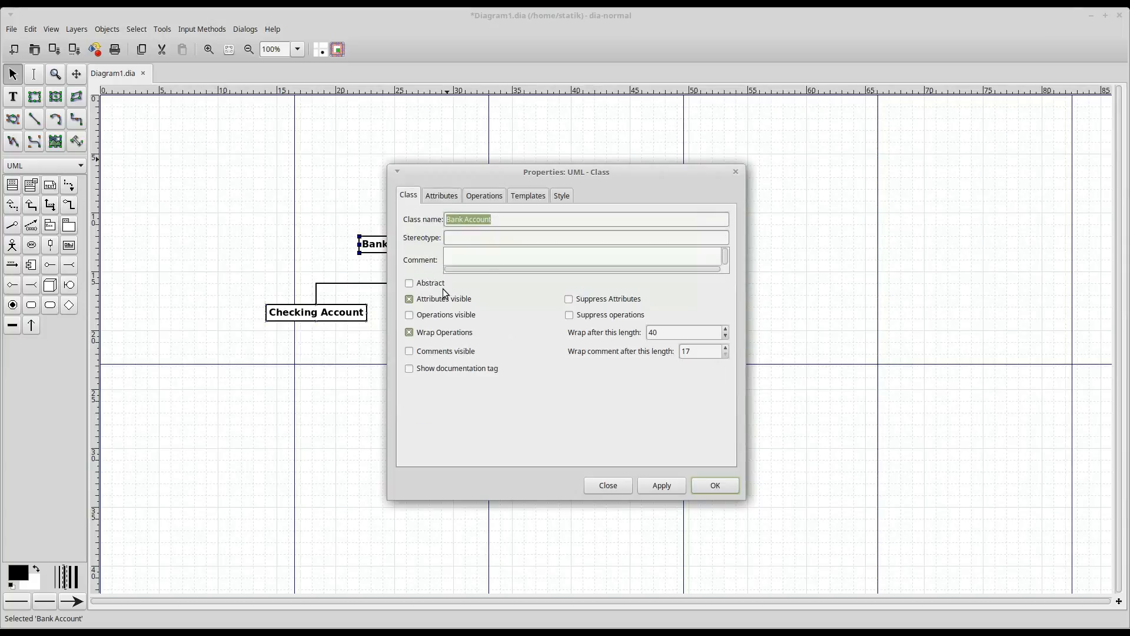
{"action": "left_click", "coordinate": [410, 352]}
{"action": "type", "text": "General Bank Account"}
{"action": "left_click", "coordinate": [664, 484]}
{"action": "left_click_drag", "start_coordinate": [538, 171], "coordinate": [738, 176]}
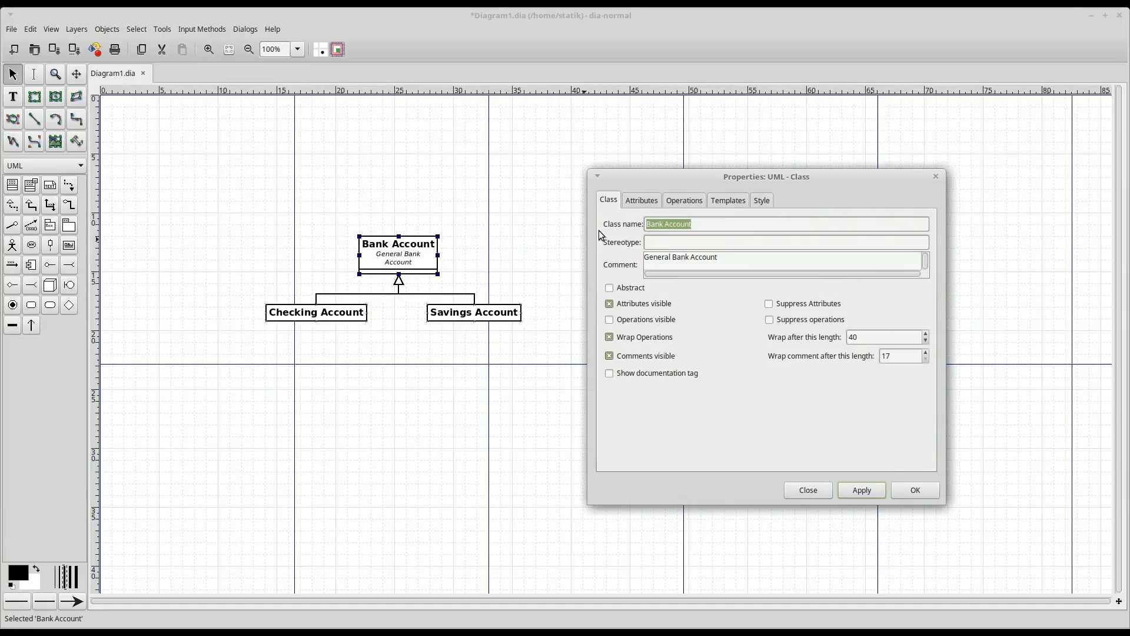
Step: Add an attribute named ID of type Int to Bank Account with the comment "ID for the account"
{"action": "left_click", "coordinate": [643, 200]}
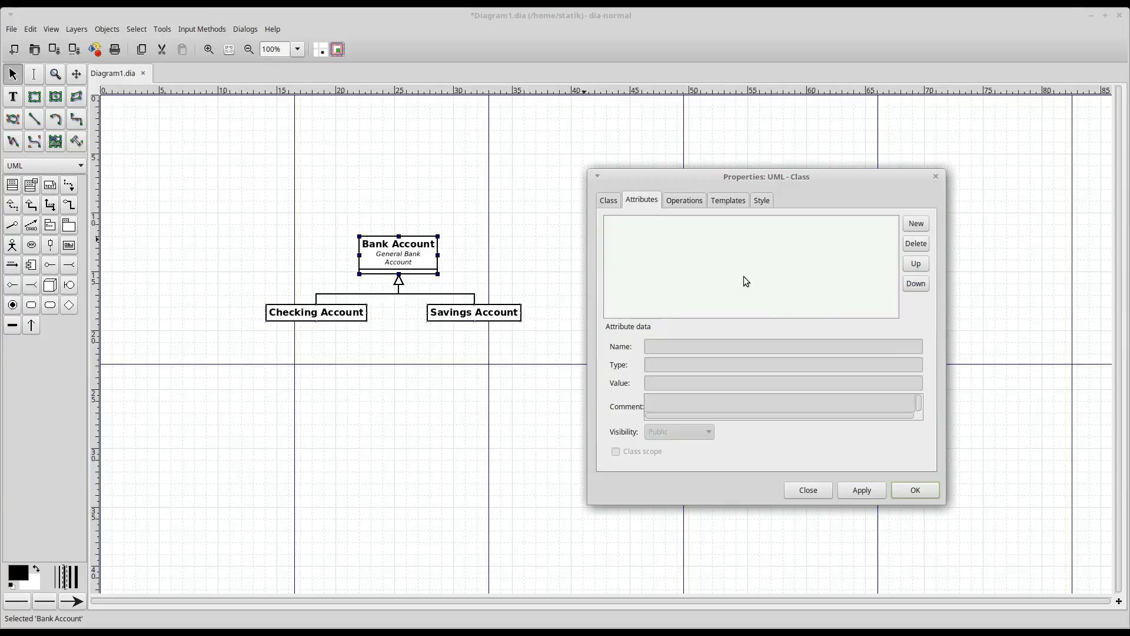
{"action": "left_click", "coordinate": [914, 229]}
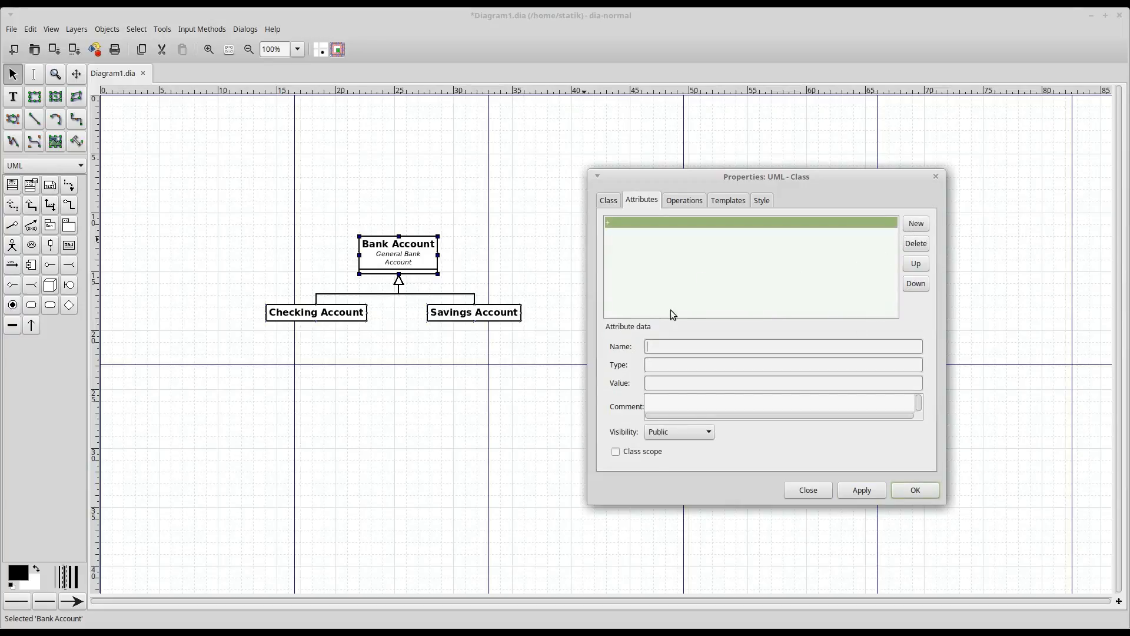
{"action": "type", "text": "ID"}
{"action": "left_click", "coordinate": [672, 365]}
{"action": "type", "text": "Int"}
{"action": "left_click", "coordinate": [674, 380]}
{"action": "type", "text": "ID for tbe"}
{"action": "key", "text": "BackSpace"}
{"action": "key", "text": "BackSpace"}
{"action": "type", "text": "he a"}
{"action": "type", "text": "ccoun t"}
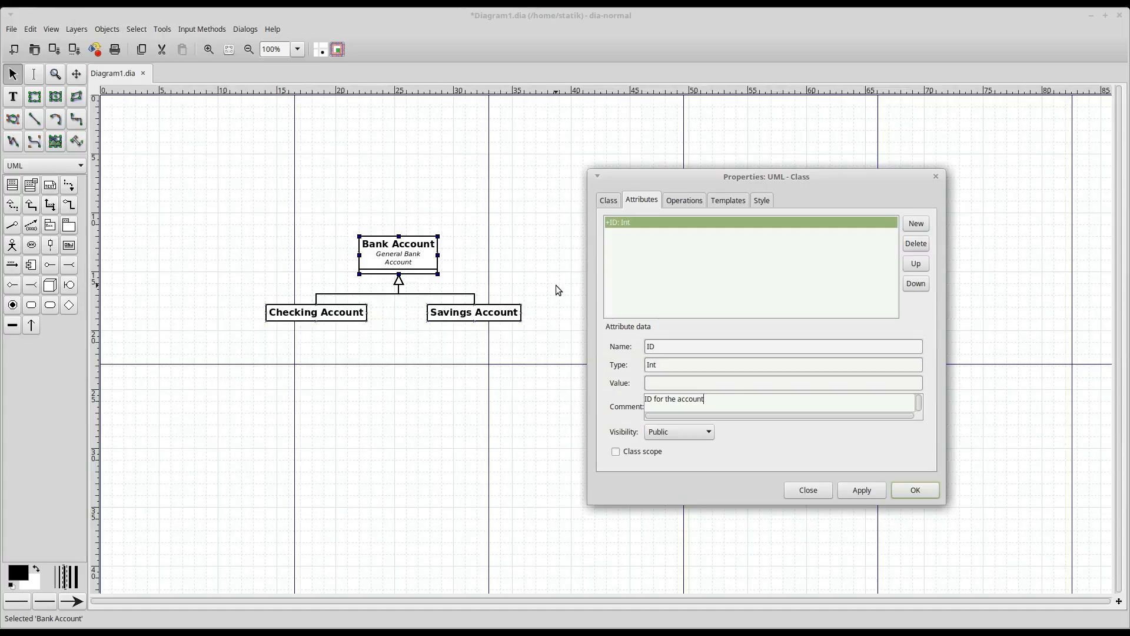
Step: Rename the Int attribute Account Number and move the Bank Account class up, clear of its subclasses
{"action": "double_click", "coordinate": [650, 347]}
{"action": "type", "text": "Account Number"}
{"action": "left_click", "coordinate": [859, 495]}
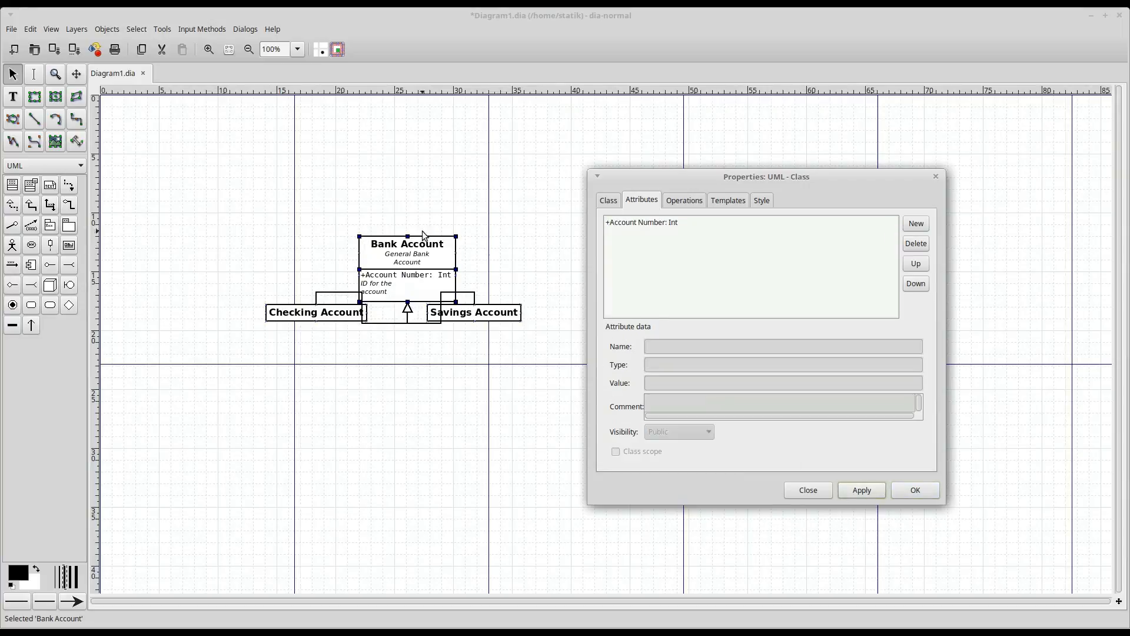
{"action": "left_click_drag", "start_coordinate": [402, 244], "coordinate": [386, 154]}
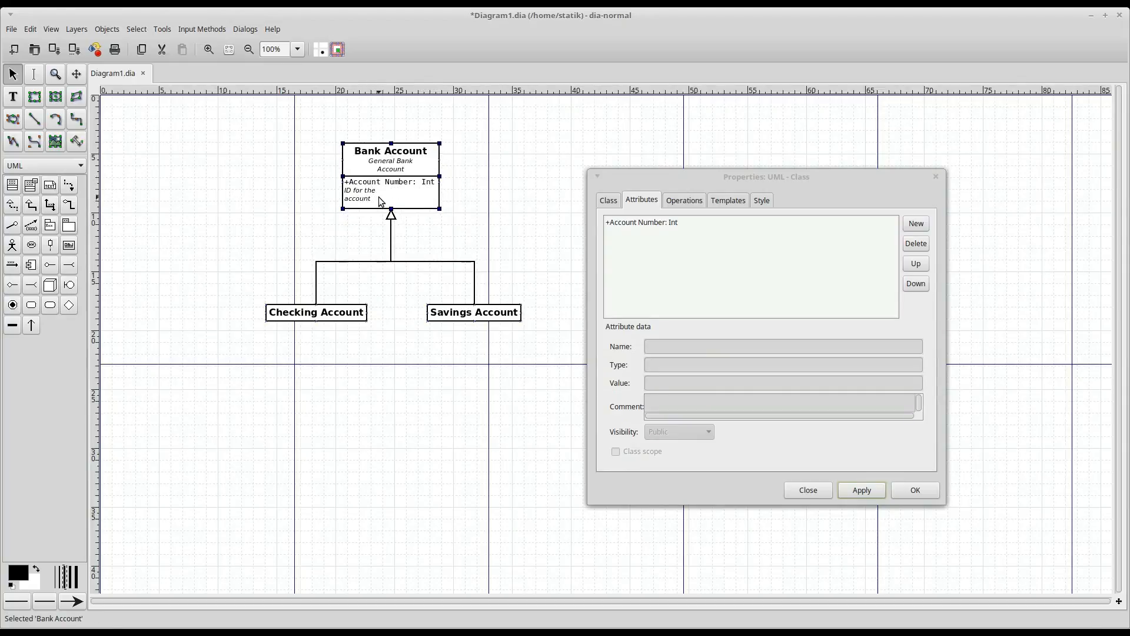
Step: Add a Name attribute of type Varchar to Bank Account with the comment "Name of the Account Holder"
{"action": "left_click", "coordinate": [913, 227]}
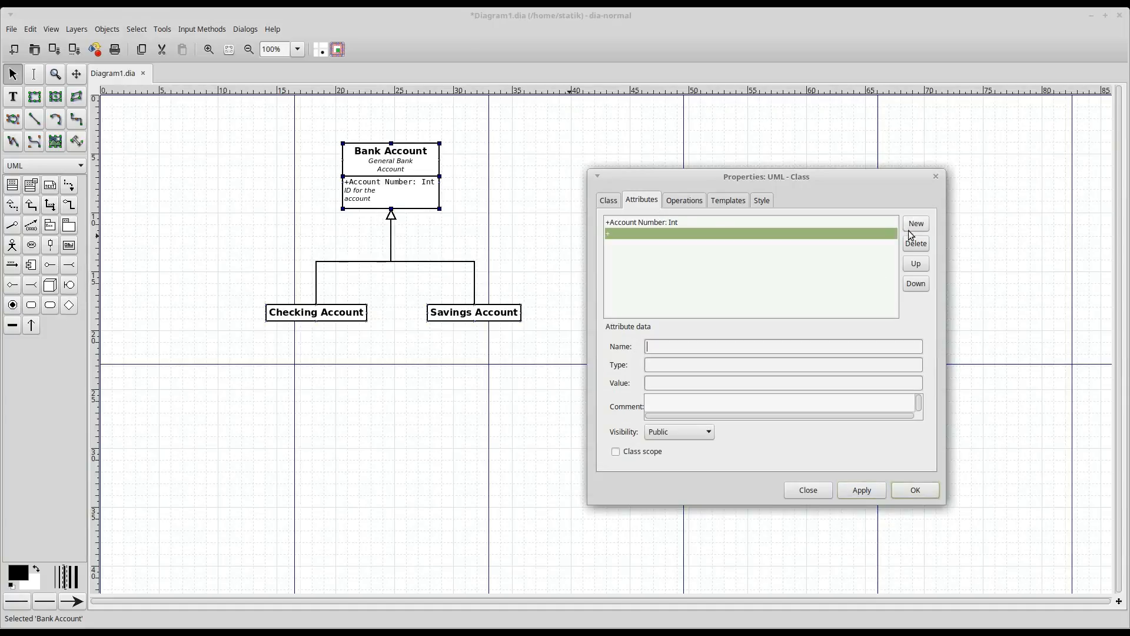
{"action": "type", "text": "Name"}
{"action": "left_click", "coordinate": [717, 366]}
{"action": "type", "text": "Varchar"}
{"action": "left_click", "coordinate": [667, 405]}
{"action": "type", "text": "Name of the Account Holder"}
{"action": "left_click", "coordinate": [863, 491]}
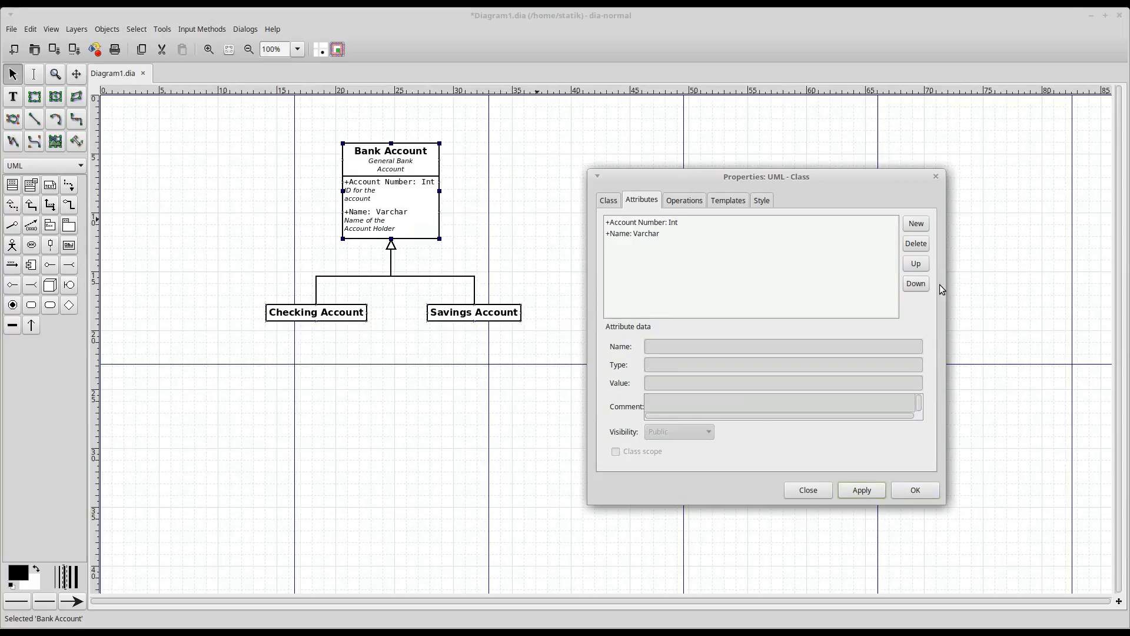
Step: Add a Balance attribute of type Float to Bank Account and finish editing its properties
{"action": "left_click", "coordinate": [917, 228]}
{"action": "type", "text": "Balance"}
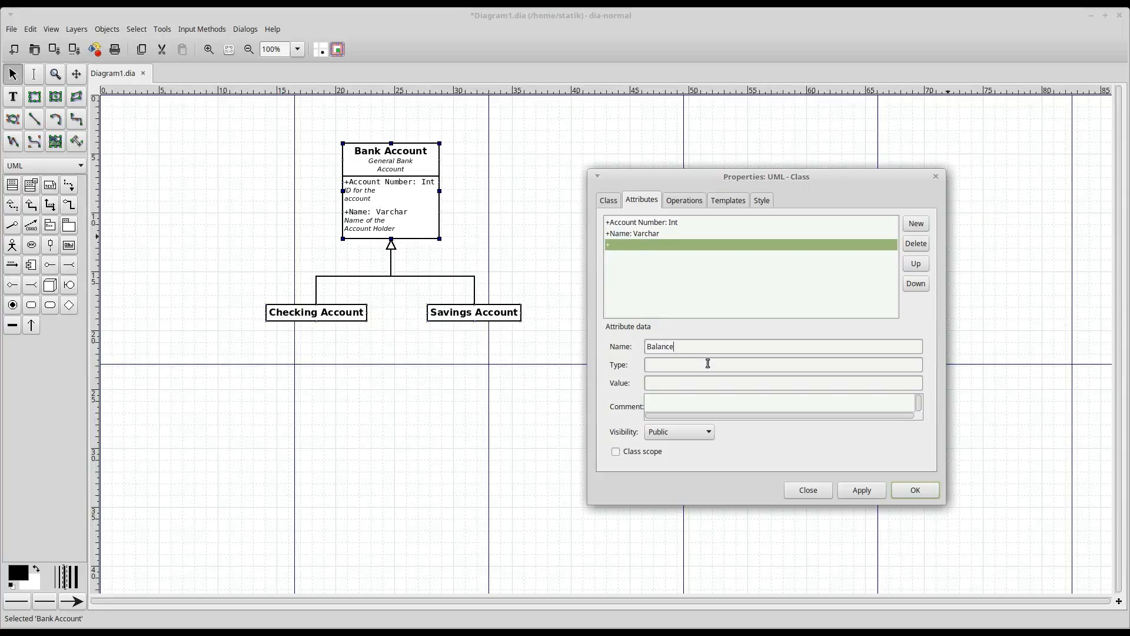
{"action": "left_click", "coordinate": [674, 366]}
{"action": "type", "text": "Float"}
{"action": "left_click", "coordinate": [870, 491]}
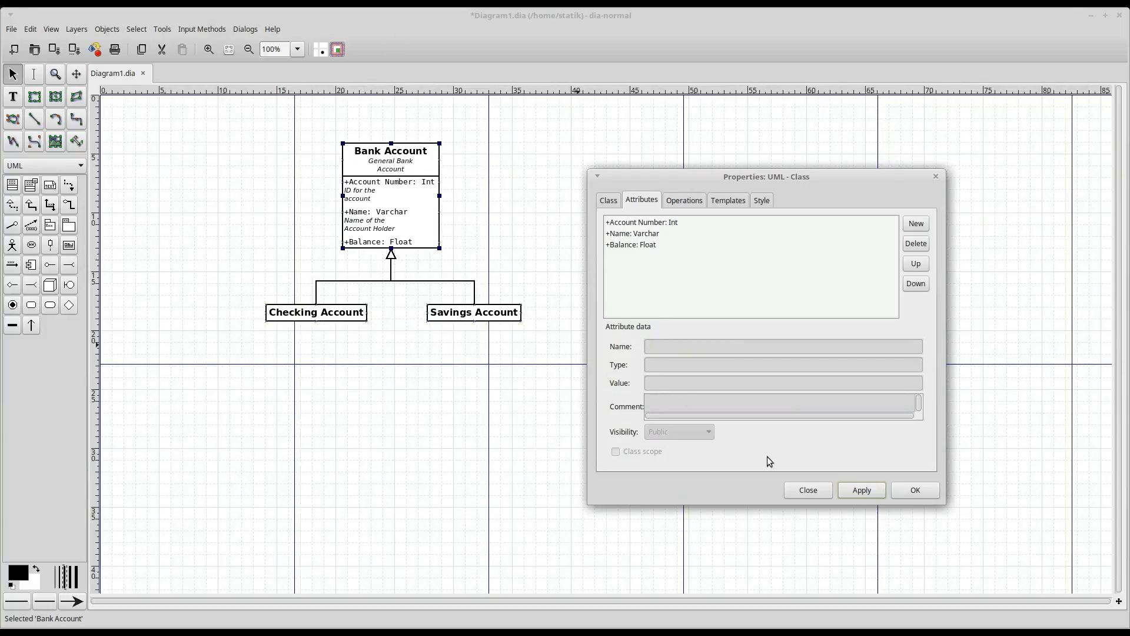
{"action": "left_click", "coordinate": [903, 491]}
Step: Add an attribute named Number of Free Checks of type Int to the Checking Account class
{"action": "left_click", "coordinate": [315, 312]}
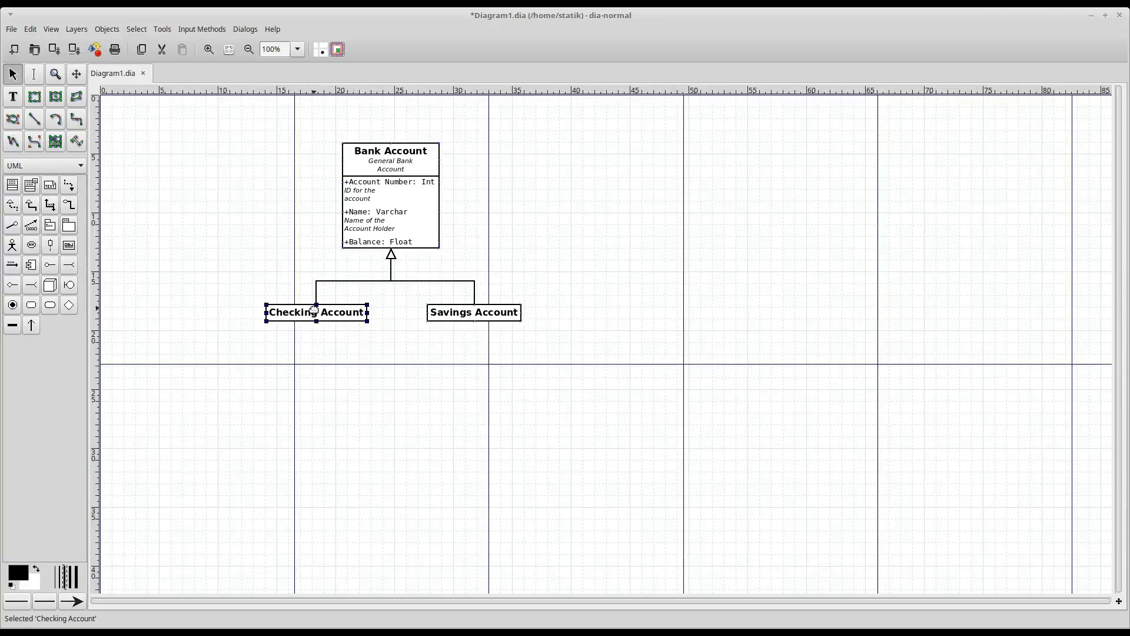
{"action": "double_click", "coordinate": [313, 319]}
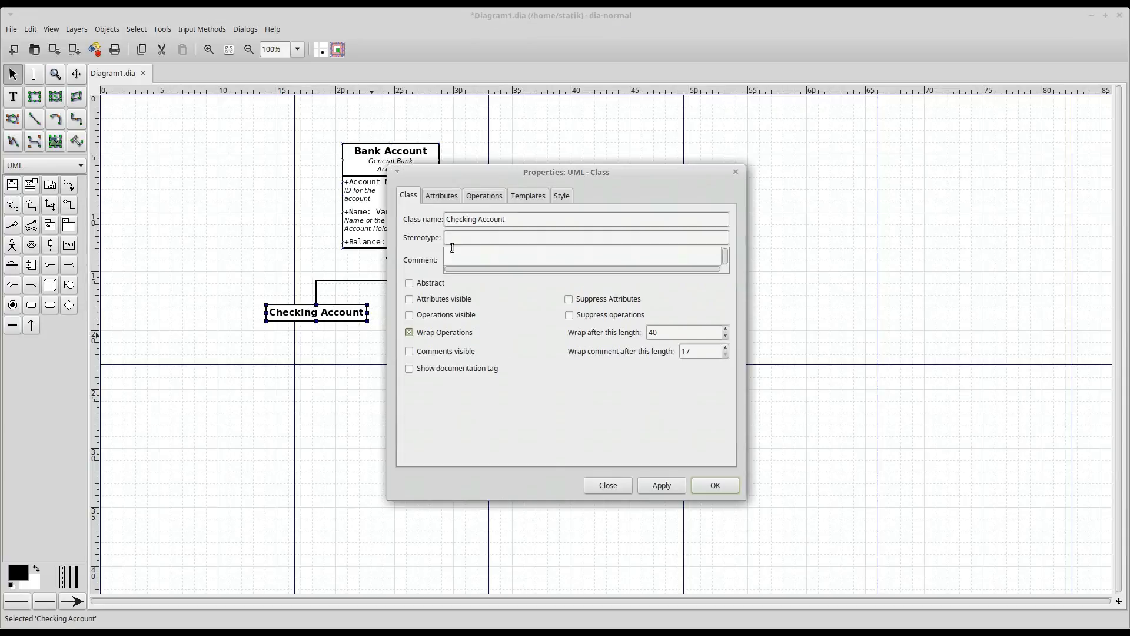
{"action": "left_click", "coordinate": [444, 199]}
{"action": "left_click", "coordinate": [716, 219]}
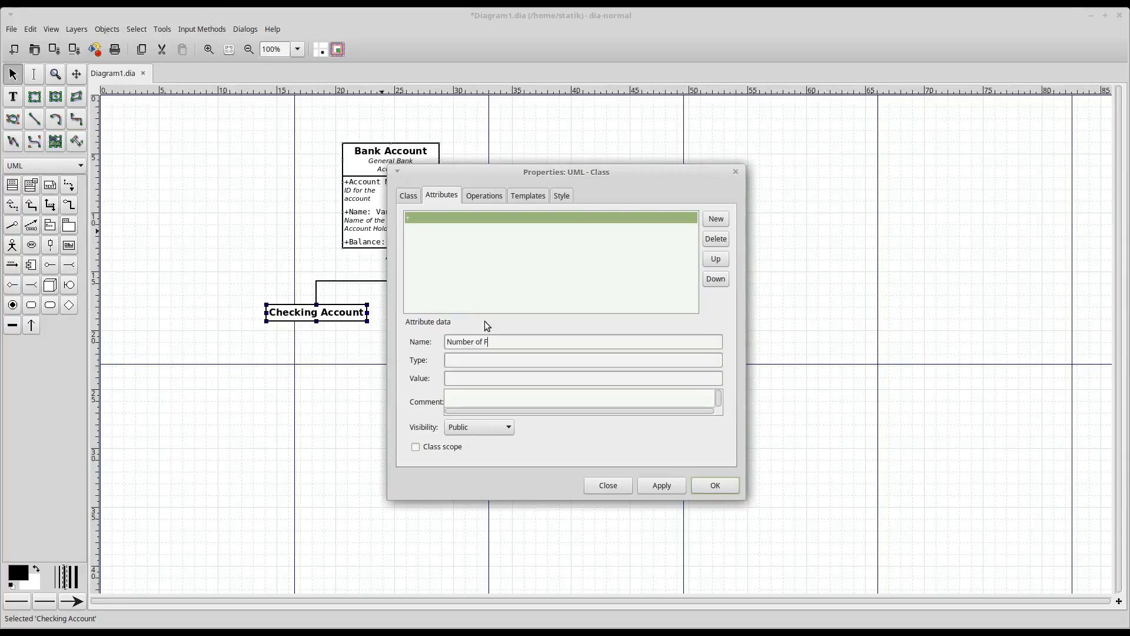
{"action": "type", "text": "ks"}
{"action": "left_click", "coordinate": [485, 362]}
{"action": "type", "text": "Int"}
{"action": "left_click", "coordinate": [660, 486]}
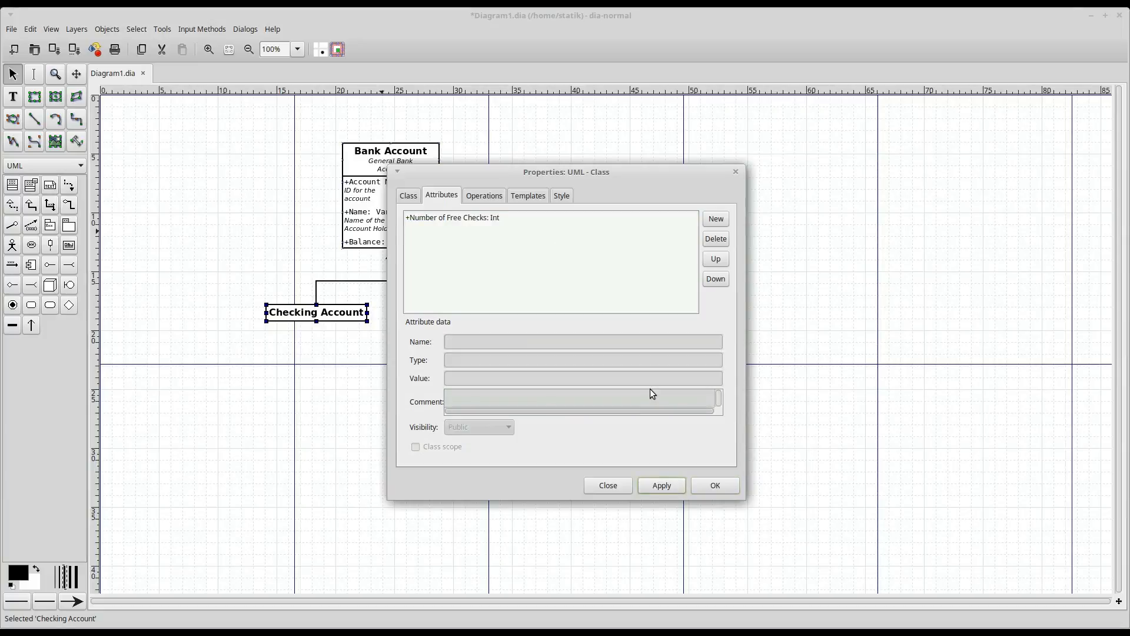
Step: Make the attributes of the Checking Account class visible and finish editing its properties
{"action": "left_click", "coordinate": [416, 197]}
{"action": "left_click", "coordinate": [673, 485]}
{"action": "left_click", "coordinate": [410, 300]}
{"action": "left_click", "coordinate": [662, 485]}
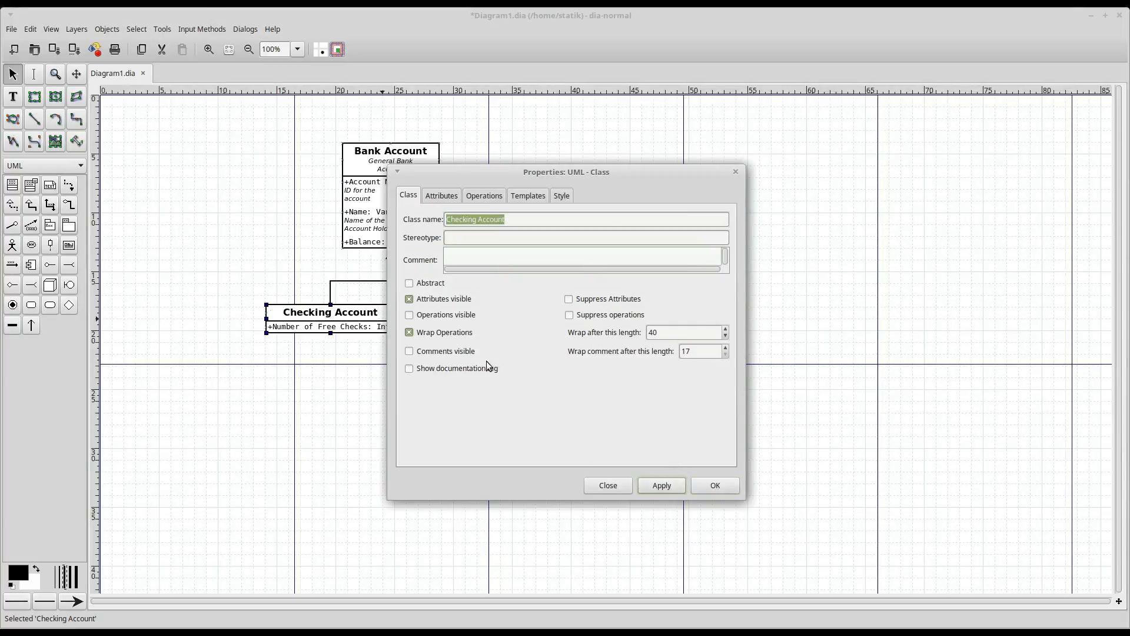
{"action": "left_click_drag", "start_coordinate": [562, 173], "coordinate": [869, 173]}
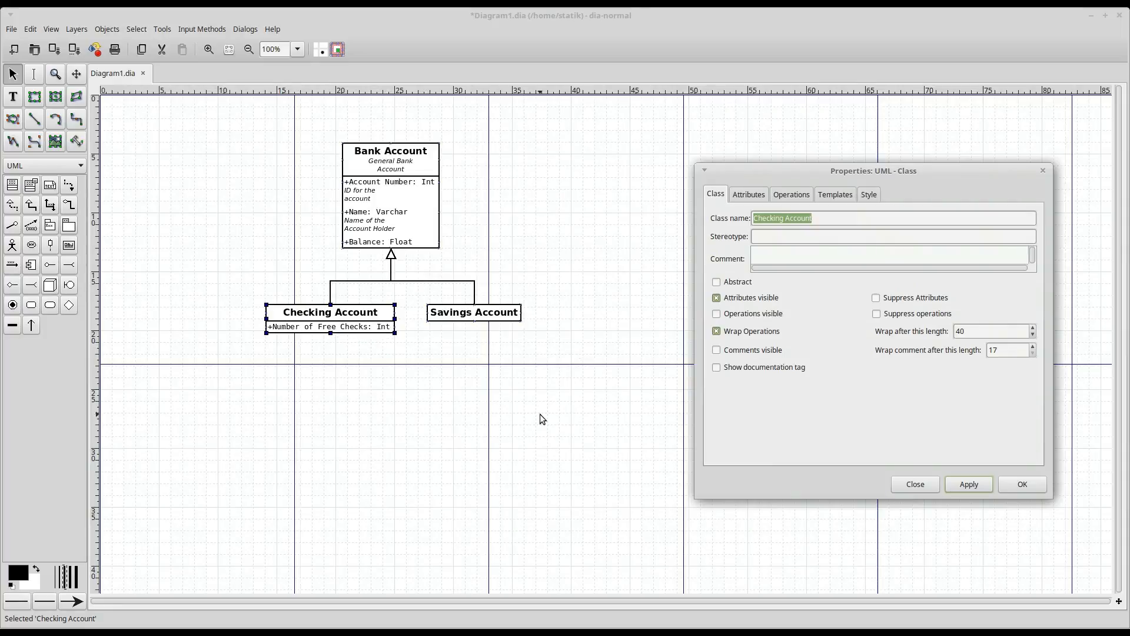
{"action": "left_click", "coordinate": [481, 318]}
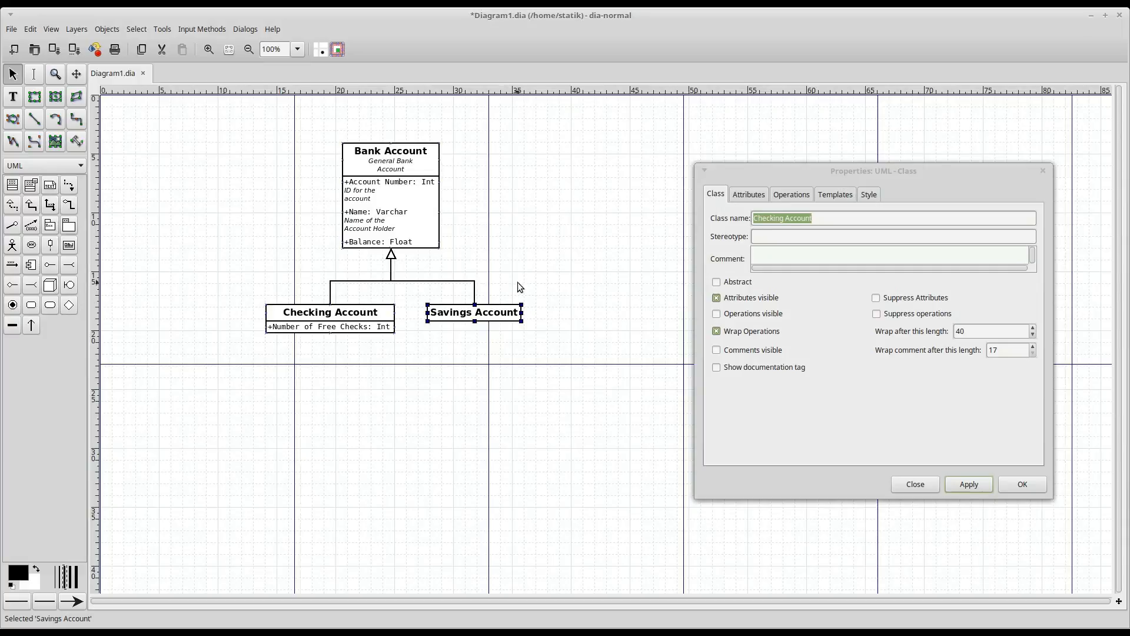
{"action": "left_click", "coordinate": [1023, 484]}
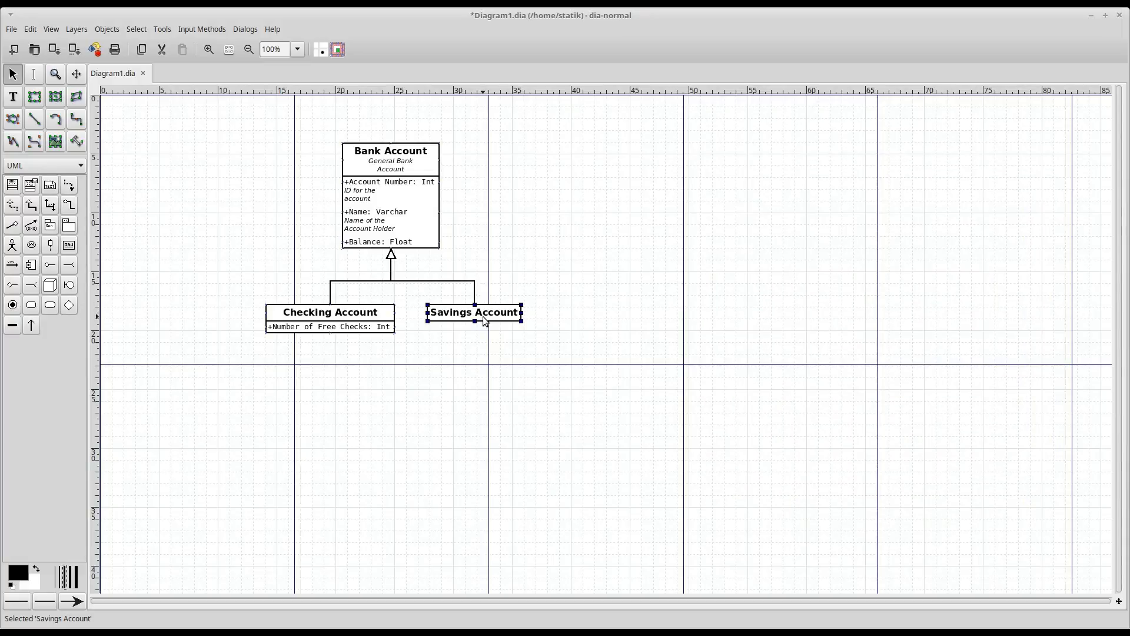
Step: Make attributes visible on the Savings Account class and add an attribute named Interest Rate of type Float
{"action": "double_click", "coordinate": [483, 315]}
{"action": "left_click", "coordinate": [409, 299]}
{"action": "left_click", "coordinate": [441, 196]}
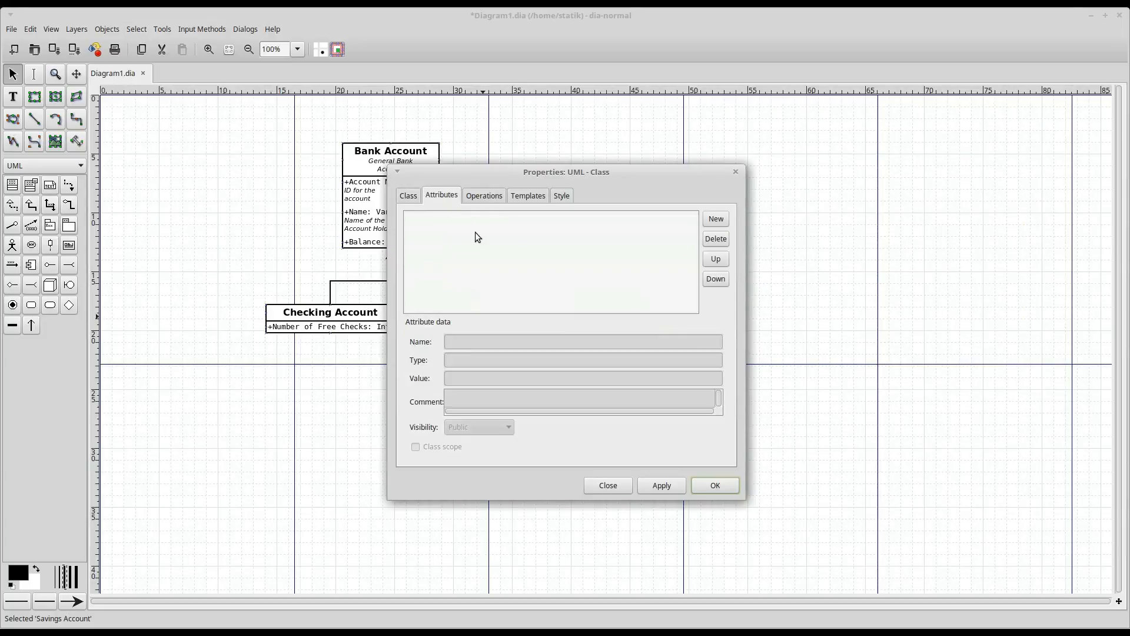
{"action": "left_click", "coordinate": [717, 220]}
{"action": "type", "text": "Interest Rate"}
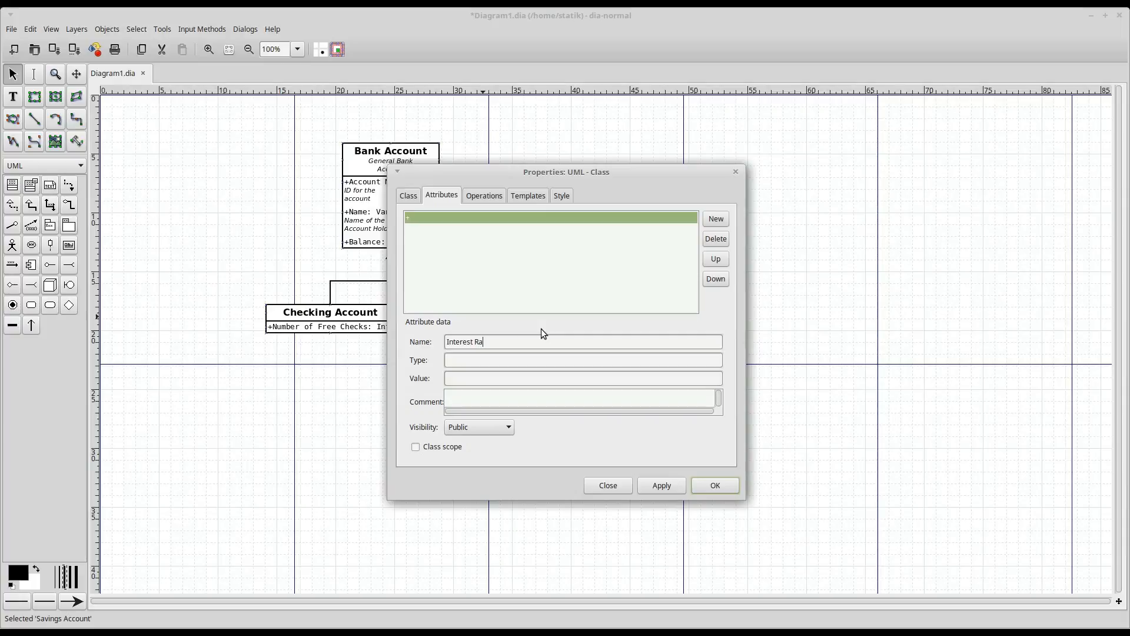
{"action": "left_click", "coordinate": [512, 361]}
{"action": "type", "text": "Float"}
{"action": "left_click", "coordinate": [659, 488]}
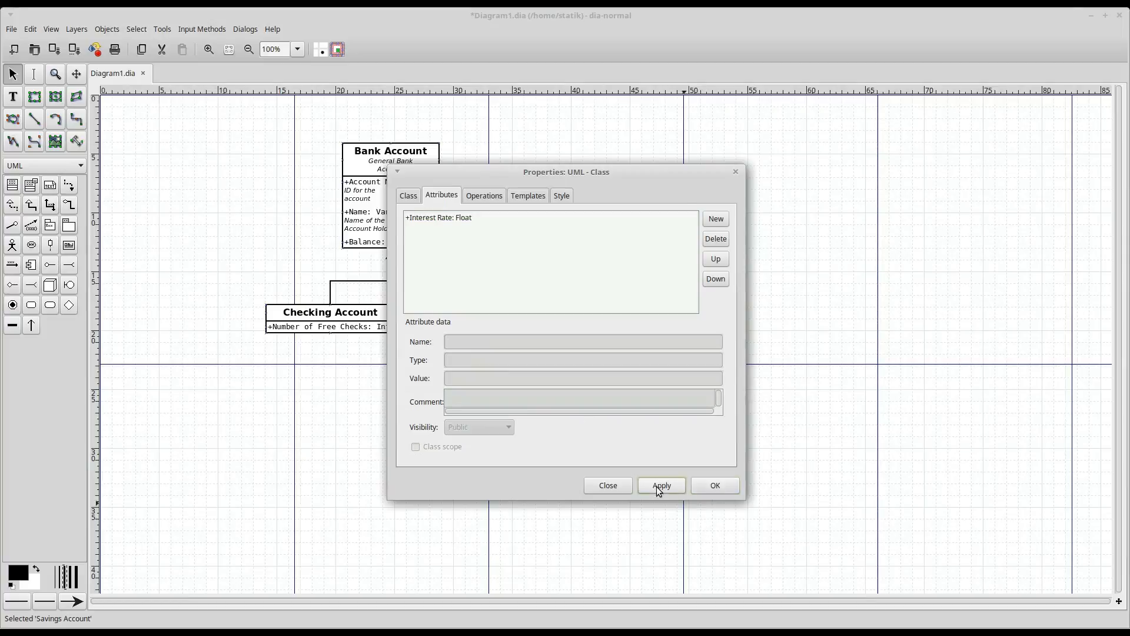
{"action": "left_click", "coordinate": [723, 485]}
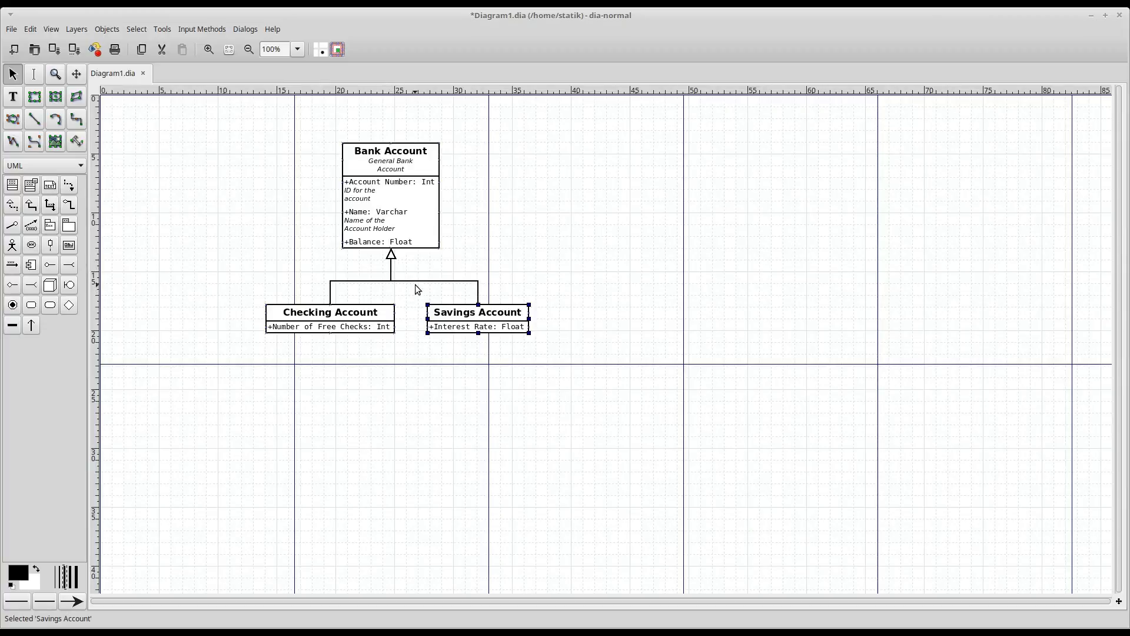
Step: Make the operations of the Bank Account class visible and move its properties dialog clear of the diagram
{"action": "double_click", "coordinate": [406, 221]}
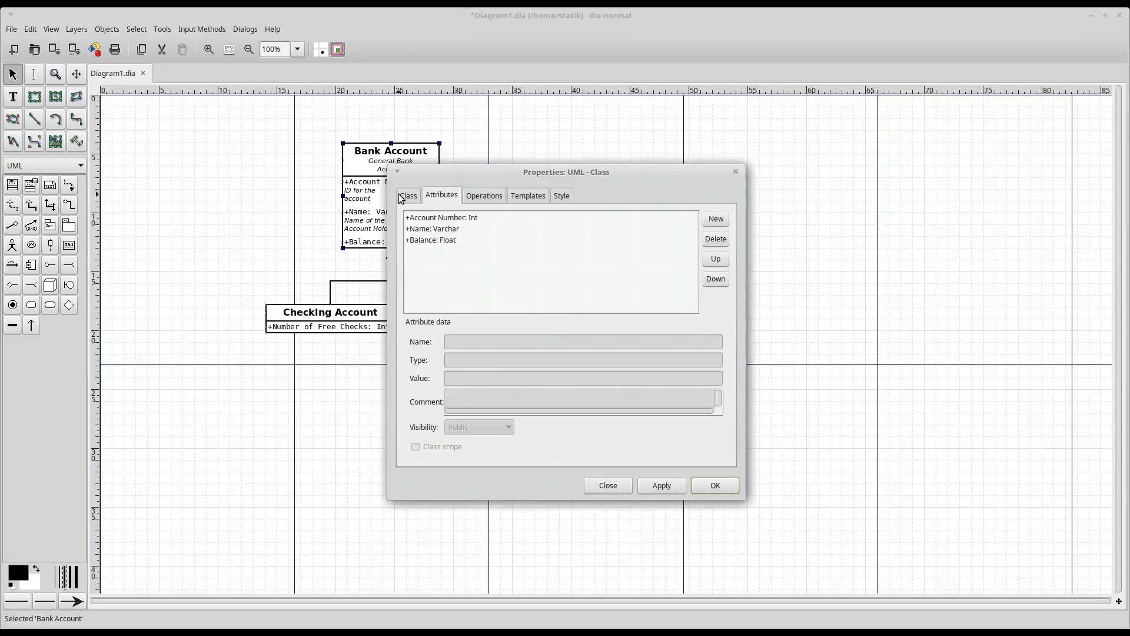
{"action": "left_click", "coordinate": [415, 196]}
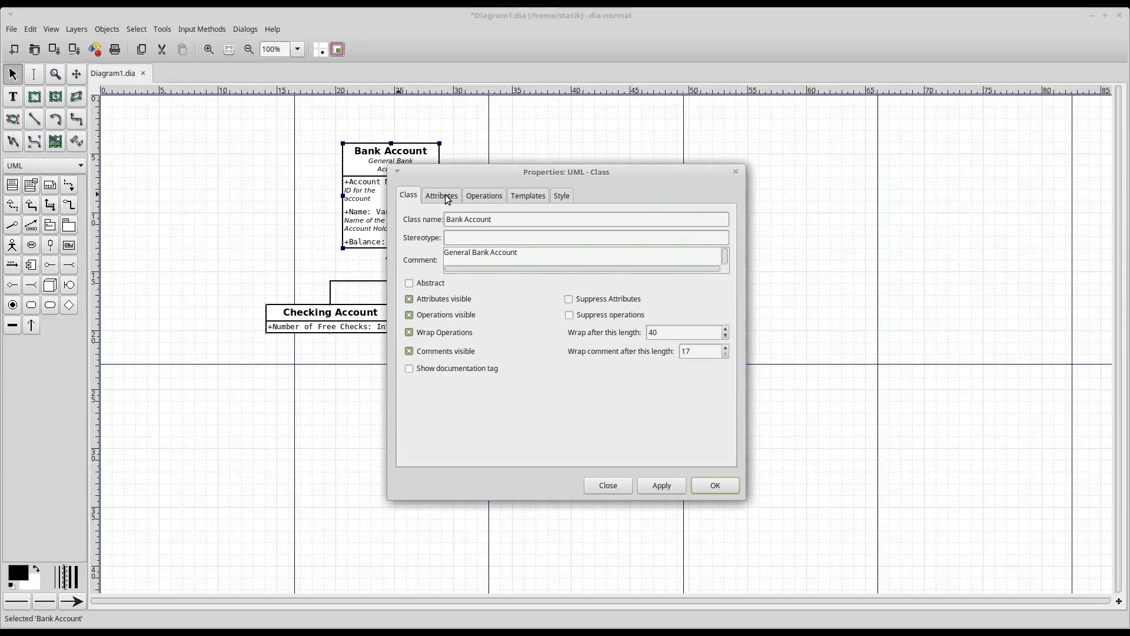
{"action": "left_click", "coordinate": [661, 485]}
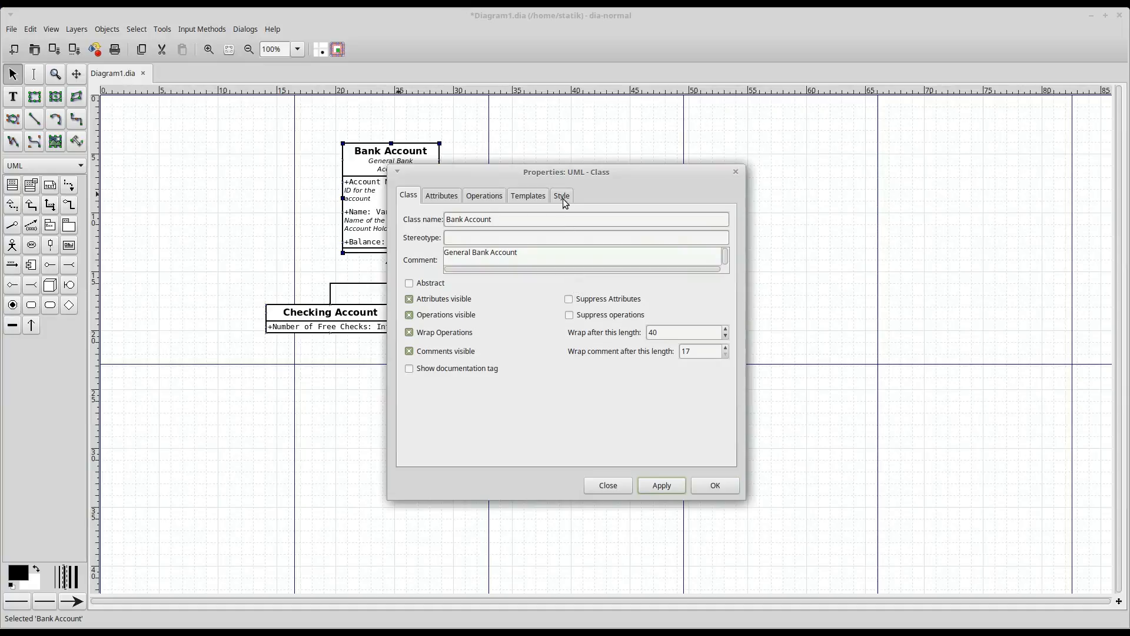
{"action": "left_click_drag", "start_coordinate": [623, 171], "coordinate": [801, 166]}
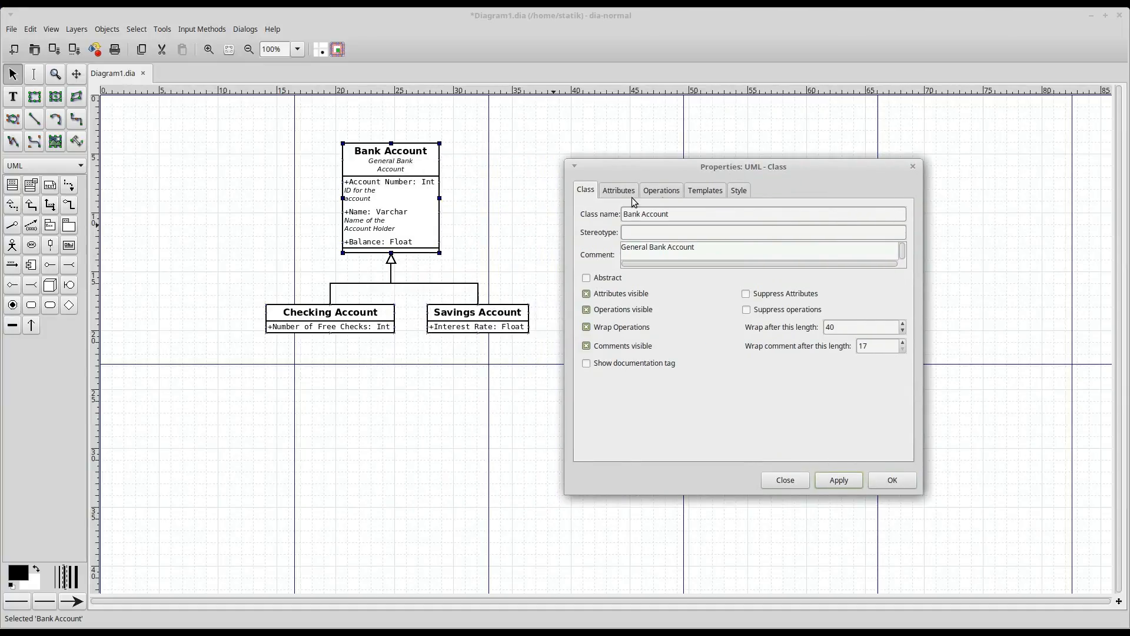
Step: Add an operation named Deposit of type Bool to the Bank Account class
{"action": "left_click", "coordinate": [666, 194]}
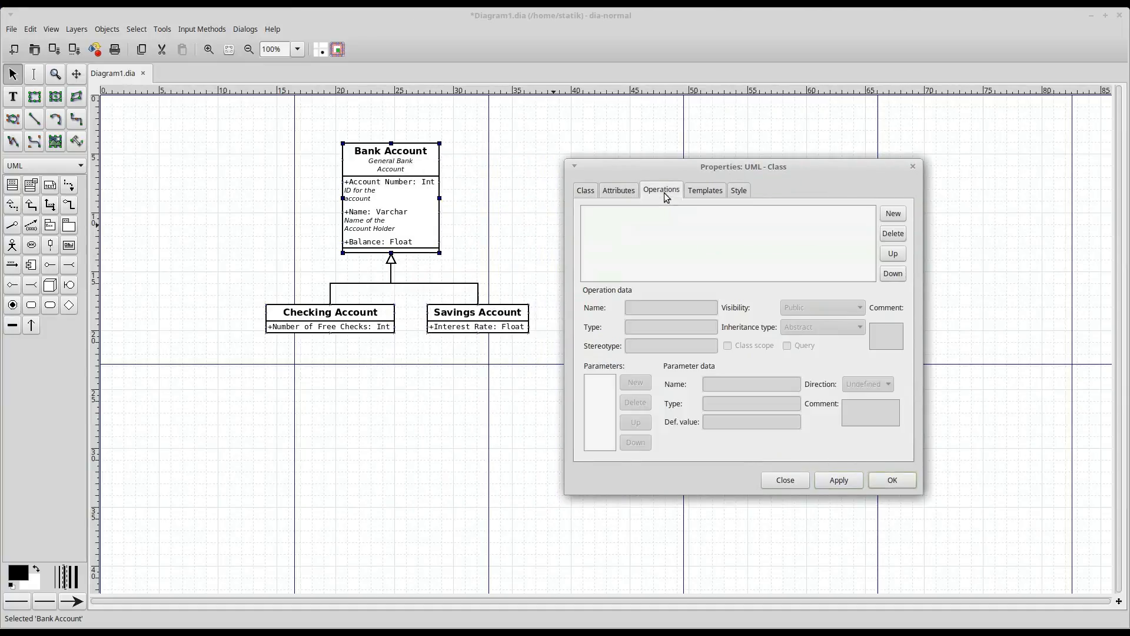
{"action": "left_click", "coordinate": [893, 215]}
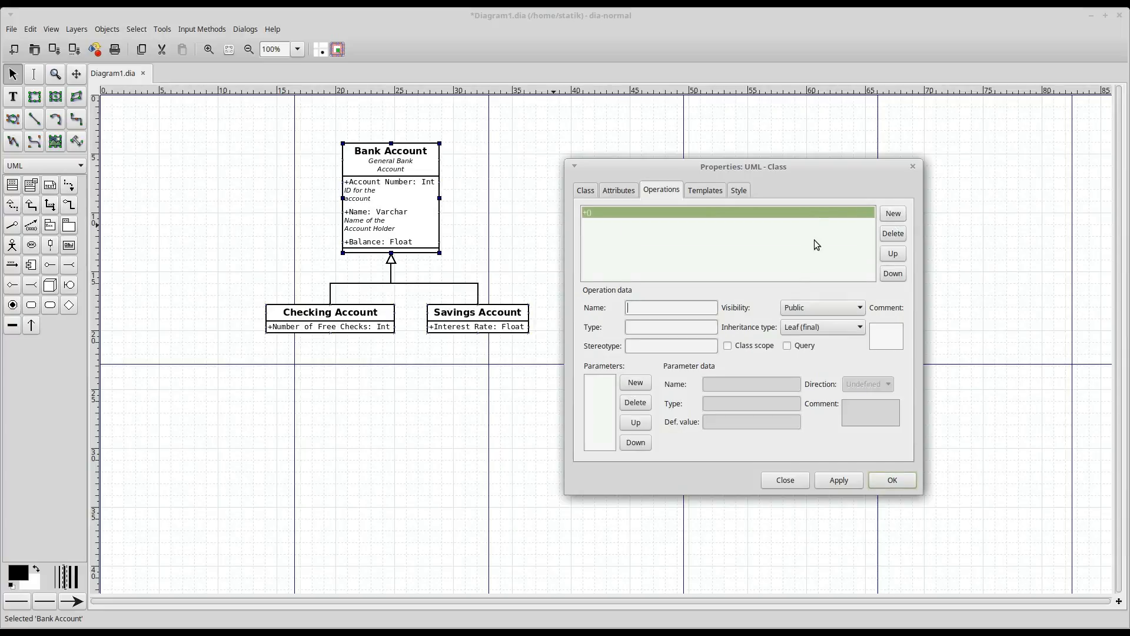
{"action": "type", "text": "Deposit"}
{"action": "left_click", "coordinate": [680, 328]}
{"action": "type", "text": "Bool"}
Step: Give the Deposit operation a parameter named Amount of type Float and apply it
{"action": "left_click", "coordinate": [635, 382]}
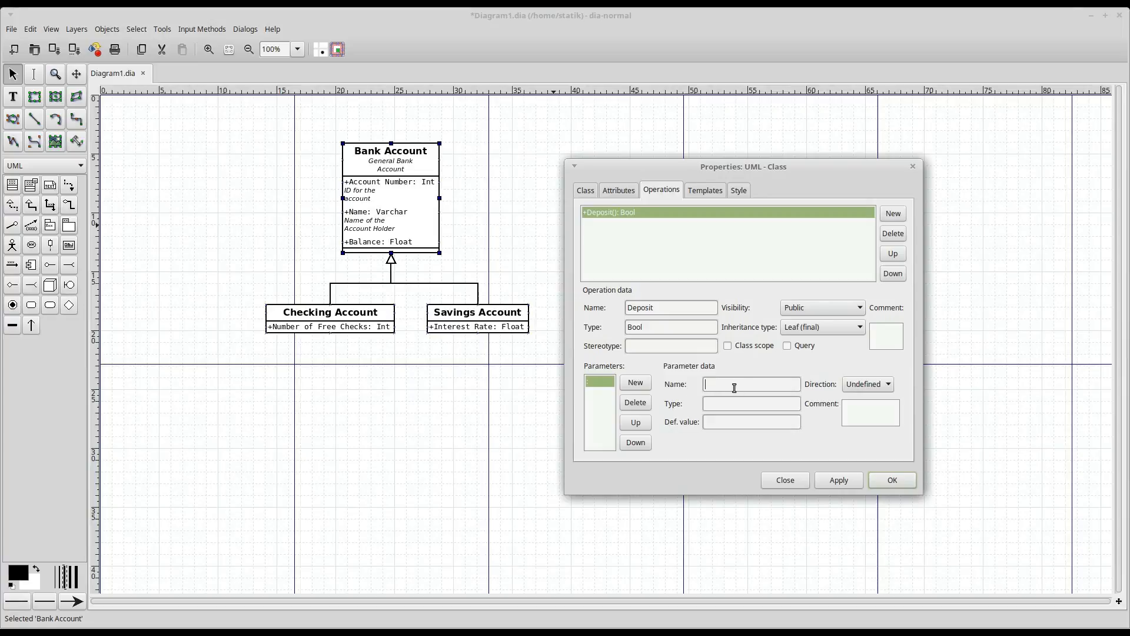
{"action": "type", "text": "Amount"}
{"action": "left_click", "coordinate": [740, 404]}
{"action": "type", "text": "Float"}
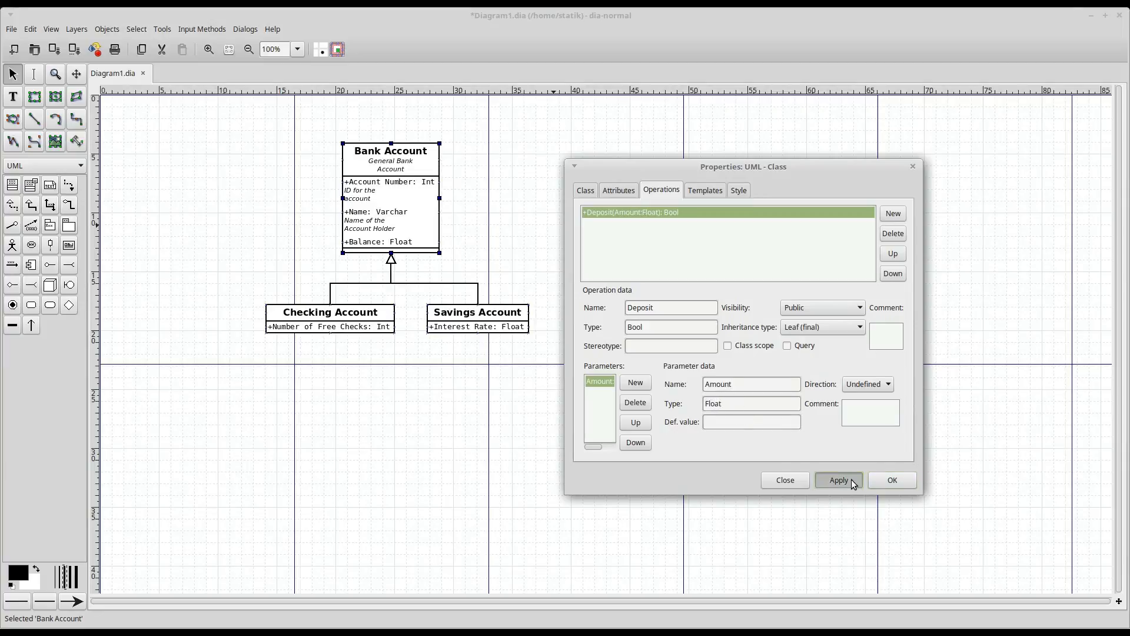
{"action": "left_click", "coordinate": [839, 480]}
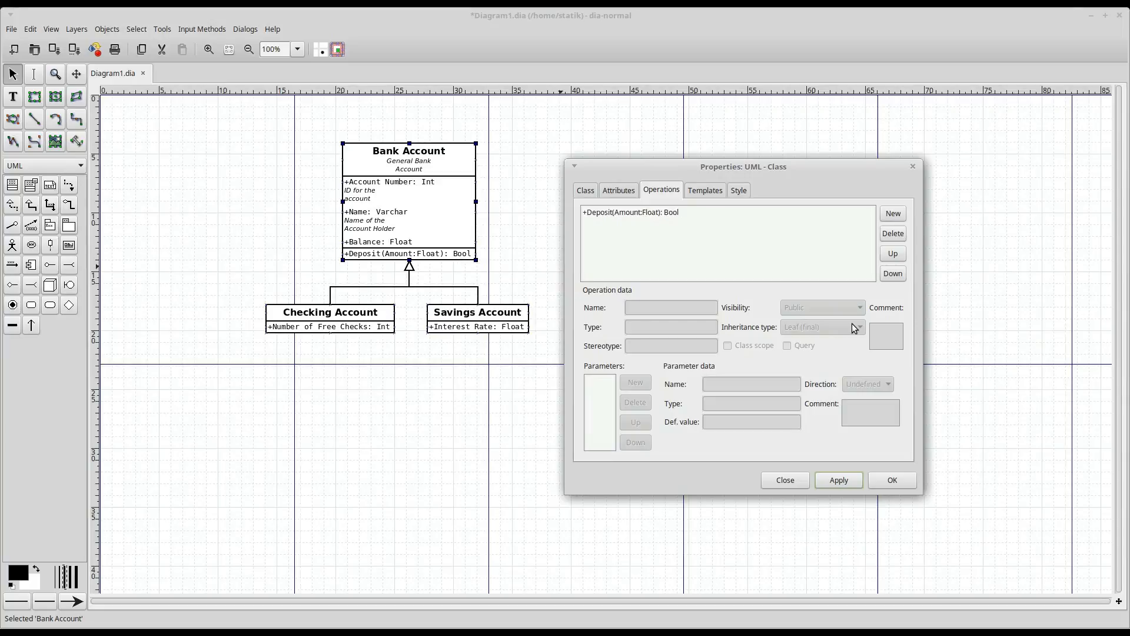
Step: Add a second operation named Withdraw of type Bool to the Bank Account class
{"action": "left_click", "coordinate": [895, 213]}
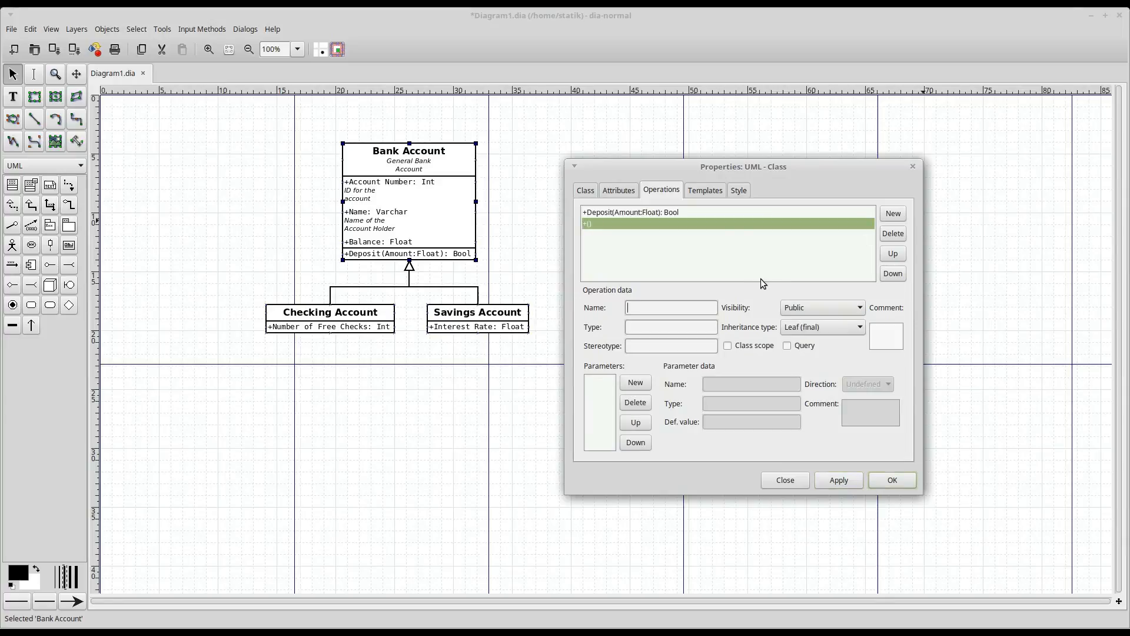
{"action": "type", "text": "Withd"}
{"action": "type", "text": "ar"}
{"action": "key", "text": "BackSpace"}
{"action": "key", "text": "BackSpace"}
{"action": "type", "text": "raw"}
{"action": "left_click", "coordinate": [684, 325]}
{"action": "type", "text": "Bool"}
Step: Give the Withdraw operation a parameter named Amount of type Float and apply it
{"action": "left_click", "coordinate": [636, 382]}
{"action": "left_click", "coordinate": [756, 384]}
{"action": "type", "text": "Amou"}
{"action": "left_click", "coordinate": [743, 404]}
{"action": "type", "text": "F"}
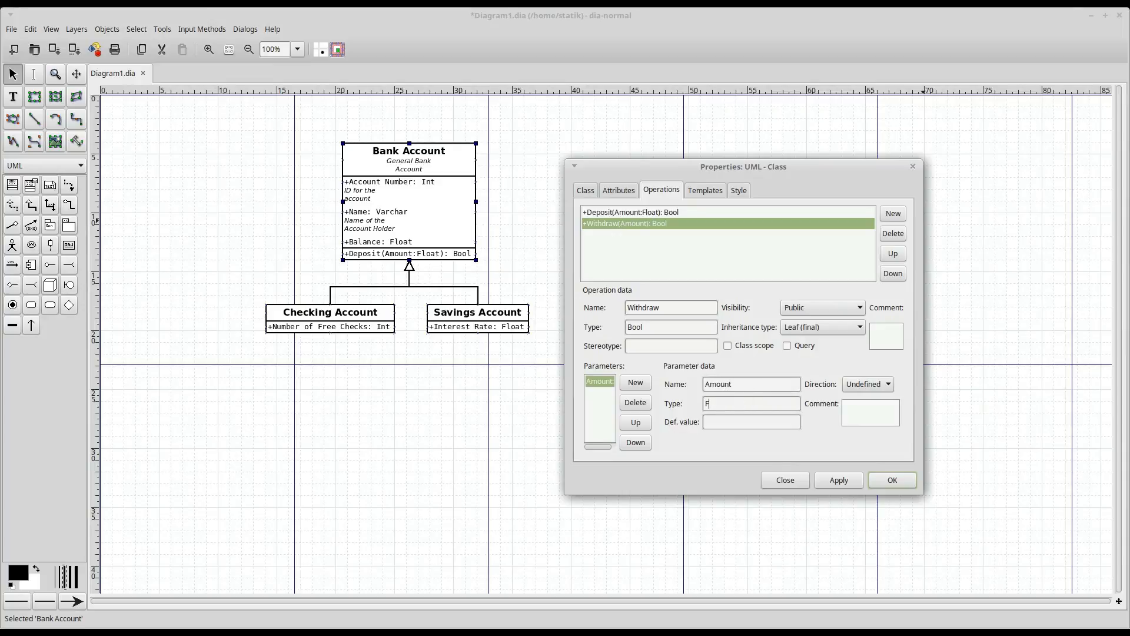
{"action": "type", "text": "loat"}
{"action": "left_click", "coordinate": [855, 478]}
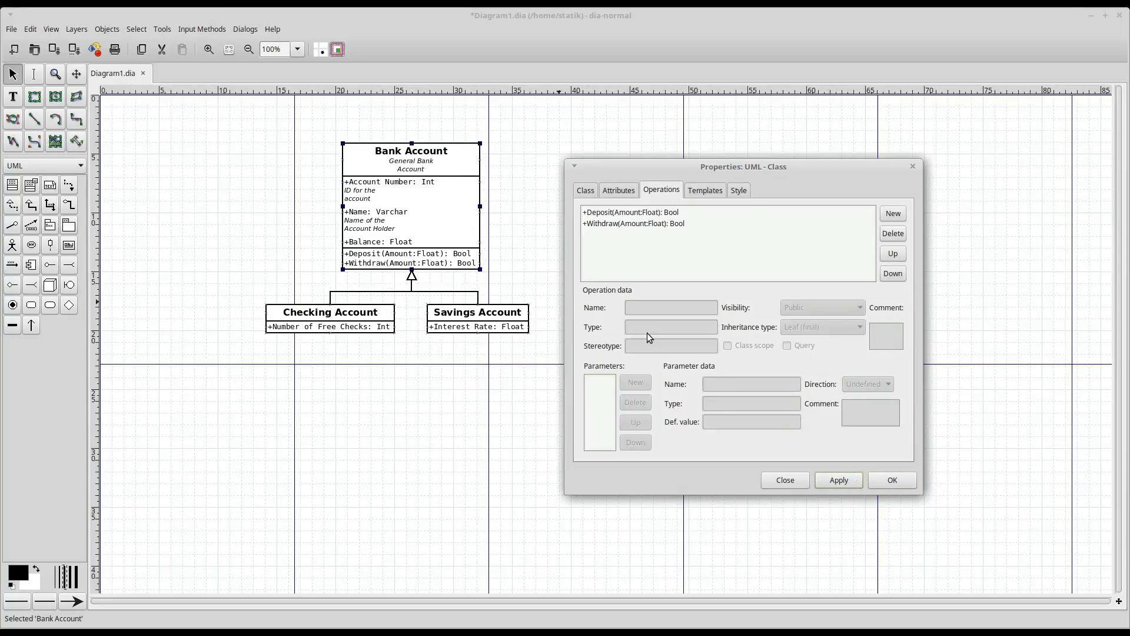
Step: Add the comment "Deposit an amount to the account" to the Deposit operation
{"action": "left_click", "coordinate": [613, 216]}
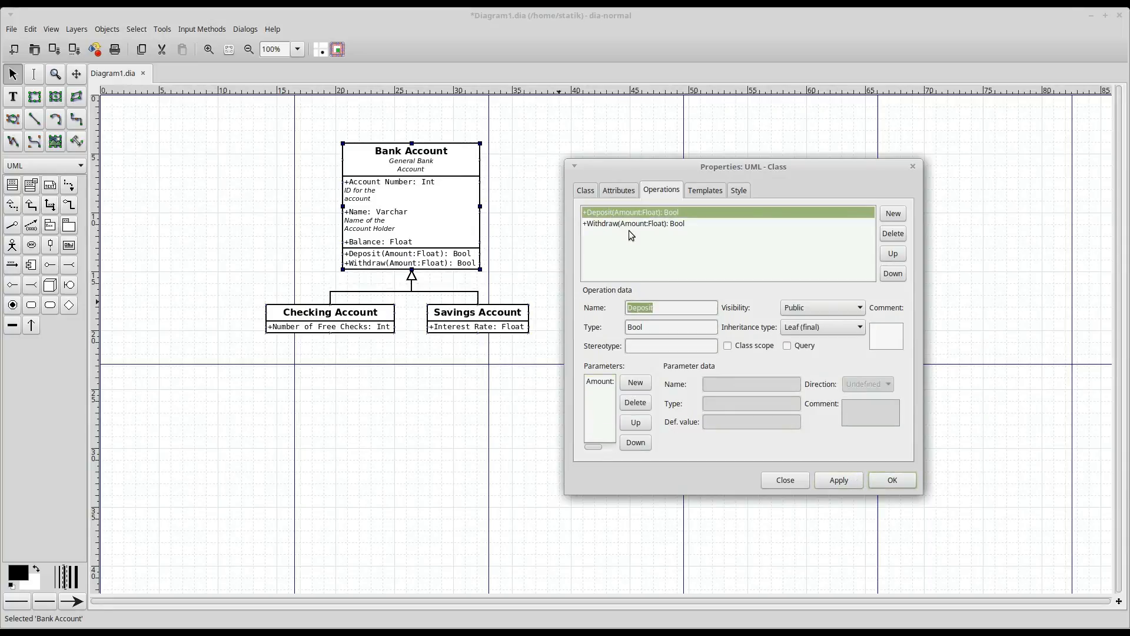
{"action": "left_click", "coordinate": [885, 336]}
{"action": "type", "text": "D"}
{"action": "type", "text": "eposit an amount to"}
{"action": "type", "text": " the account"}
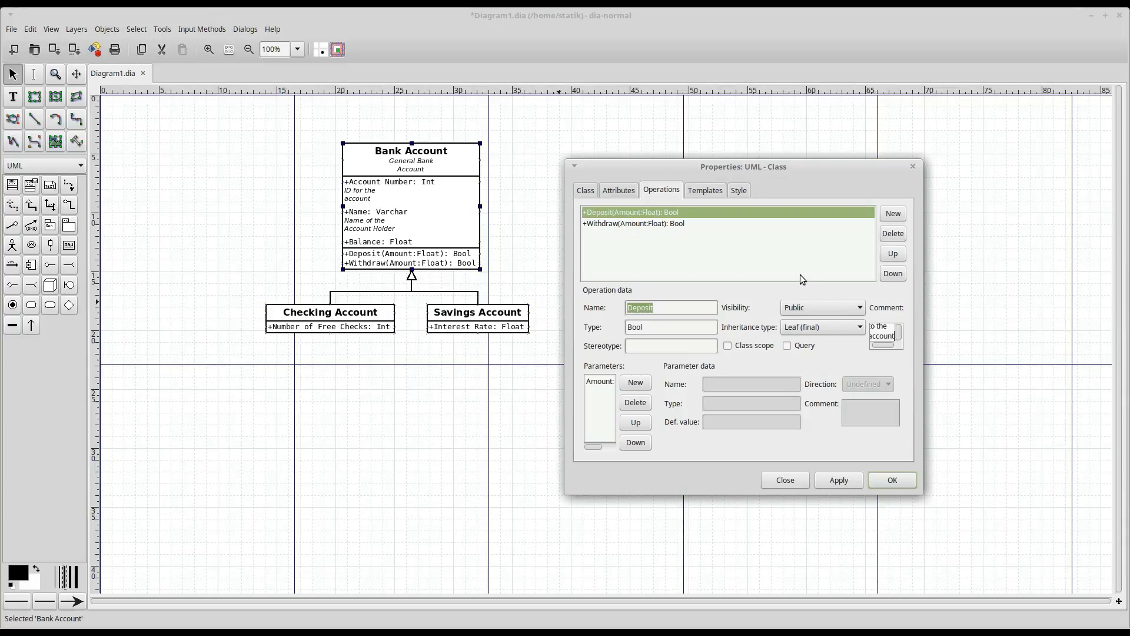
{"action": "left_click", "coordinate": [830, 479]}
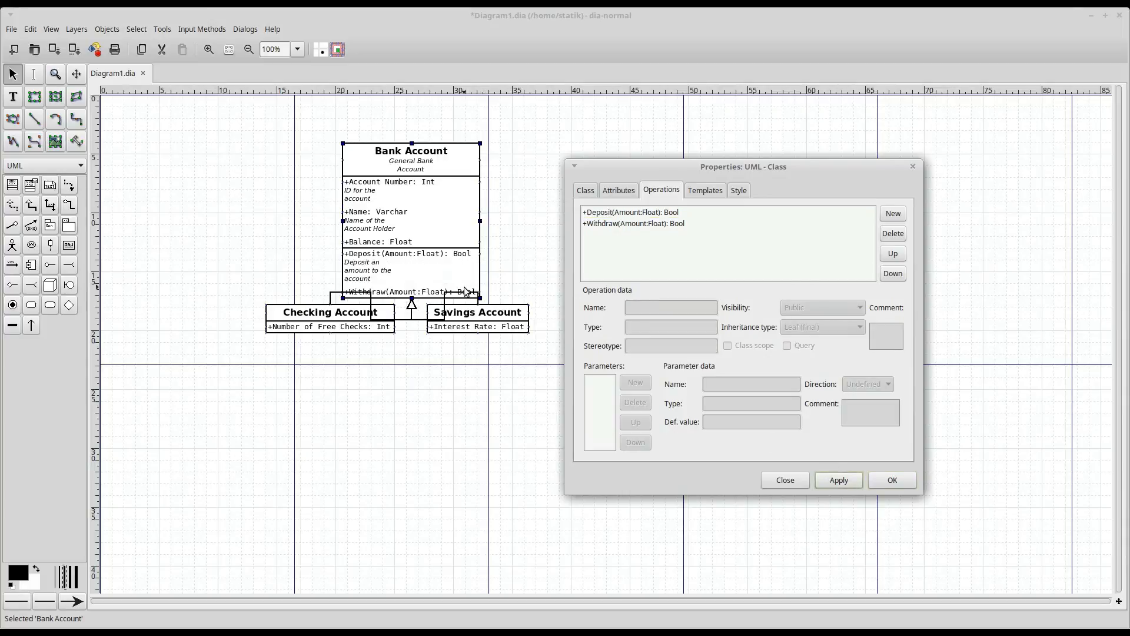
Step: Move the Bank Account class up so it clears the Checking Account and Savings Account classes
{"action": "left_click_drag", "start_coordinate": [436, 165], "coordinate": [438, 138]}
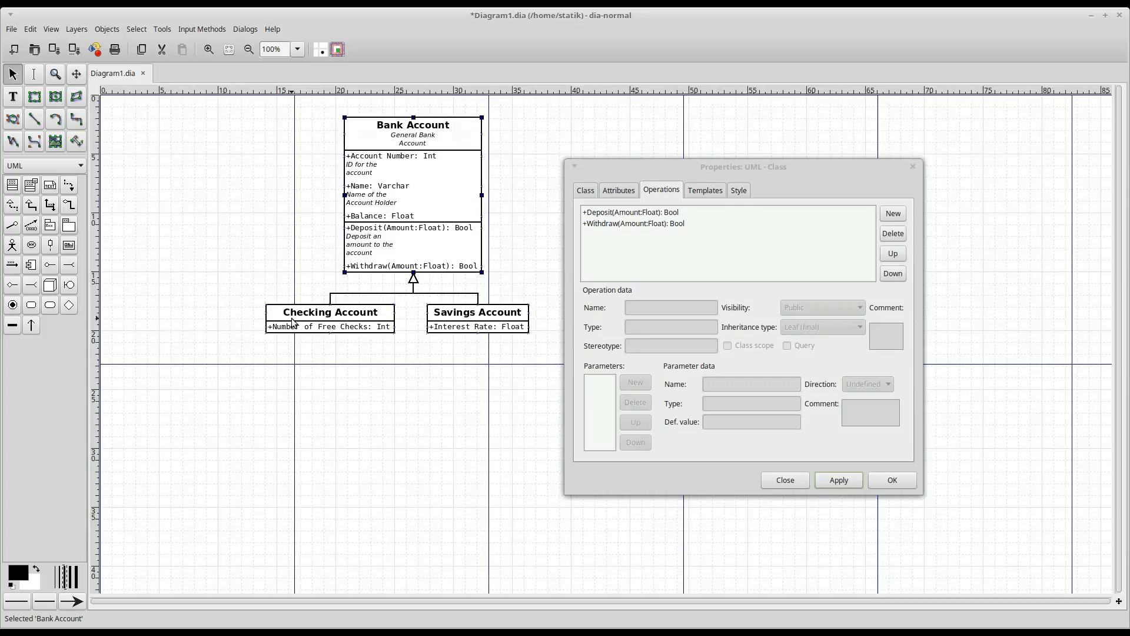
{"action": "scroll", "coordinate": [345, 465], "scroll_direction": "up", "scroll_amount": 1}
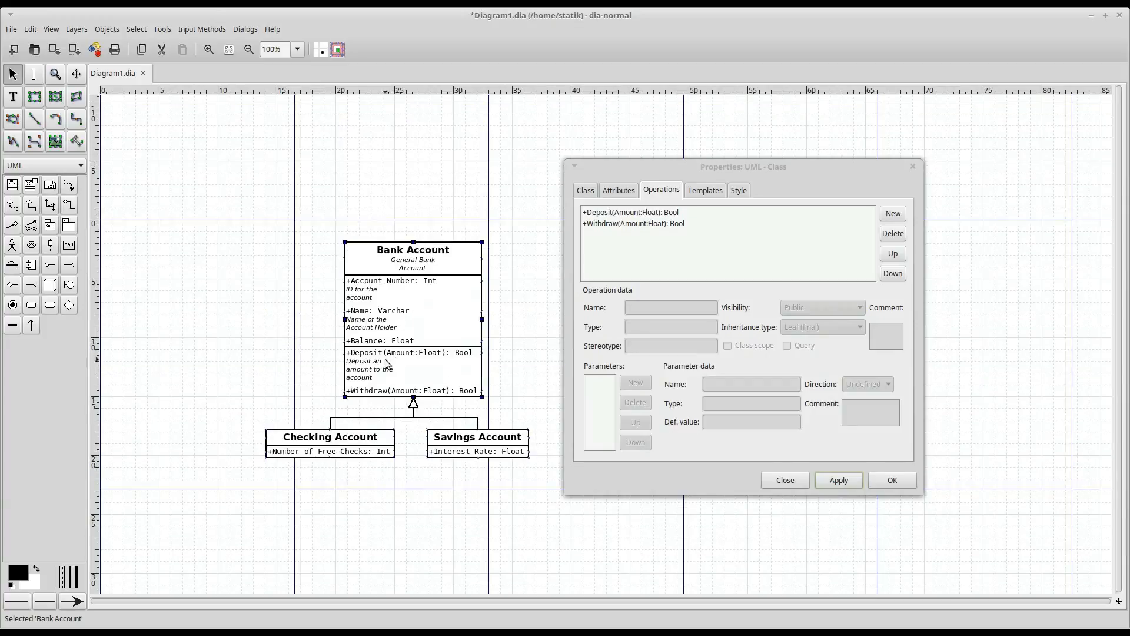
{"action": "scroll", "coordinate": [419, 368], "scroll_direction": "up", "scroll_amount": 3}
{"action": "scroll", "coordinate": [420, 368], "scroll_direction": "down", "scroll_amount": 4}
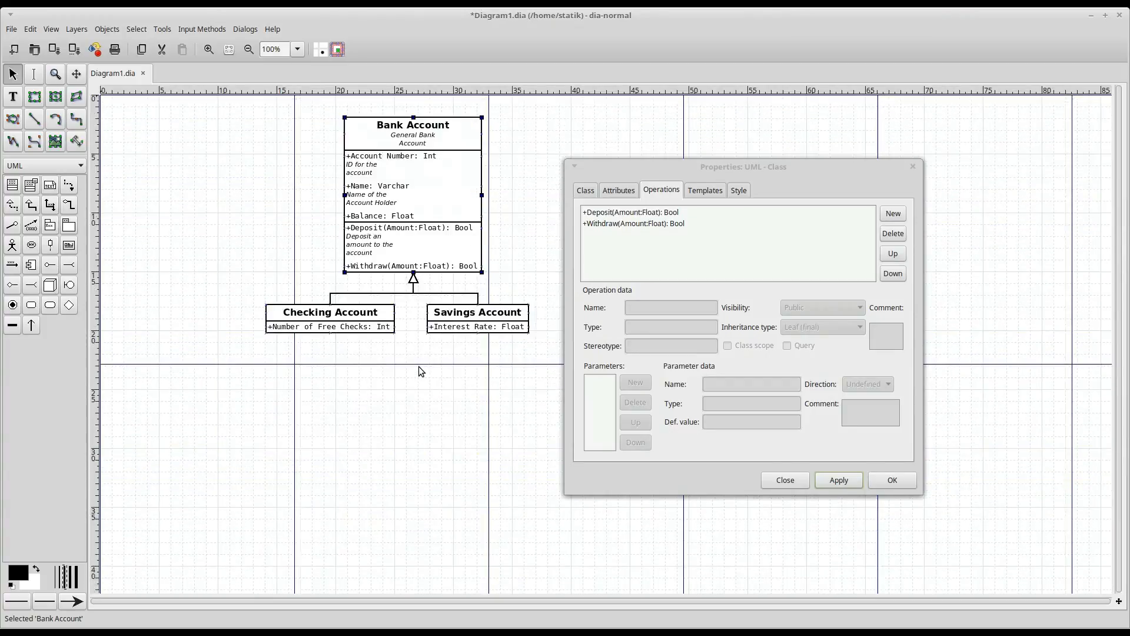
{"action": "scroll", "coordinate": [418, 367], "scroll_direction": "up", "scroll_amount": 1}
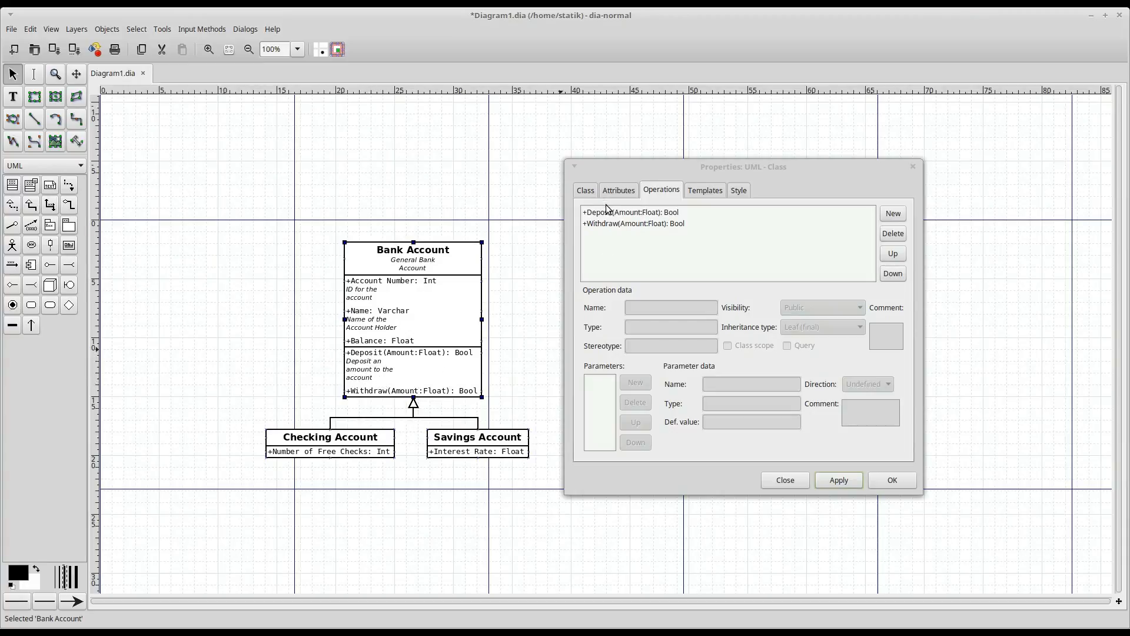
Step: Add the comment "Withdraw and amount from the account" to the Withdraw operation and move Bank Account further up from its subclasses
{"action": "left_click", "coordinate": [607, 224]}
{"action": "type", "text": "Withoraw an amount f"}
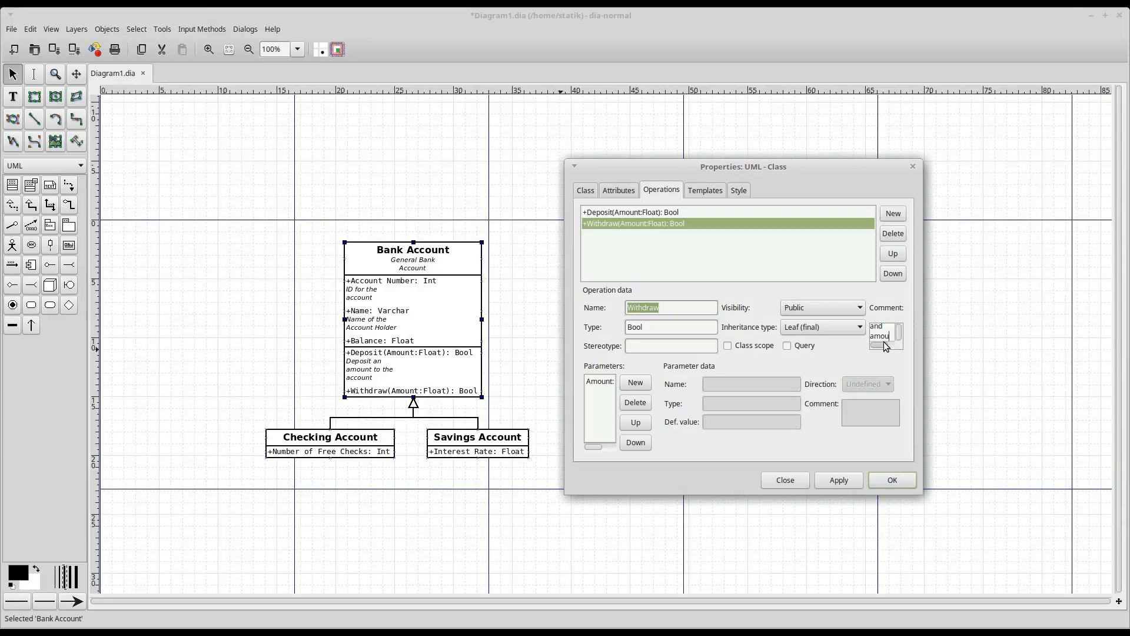
{"action": "type", "text": "rom t"}
{"action": "type", "text": "he account"}
{"action": "left_click", "coordinate": [848, 480]}
{"action": "left_click", "coordinate": [891, 481]}
{"action": "left_click_drag", "start_coordinate": [436, 308], "coordinate": [428, 219]}
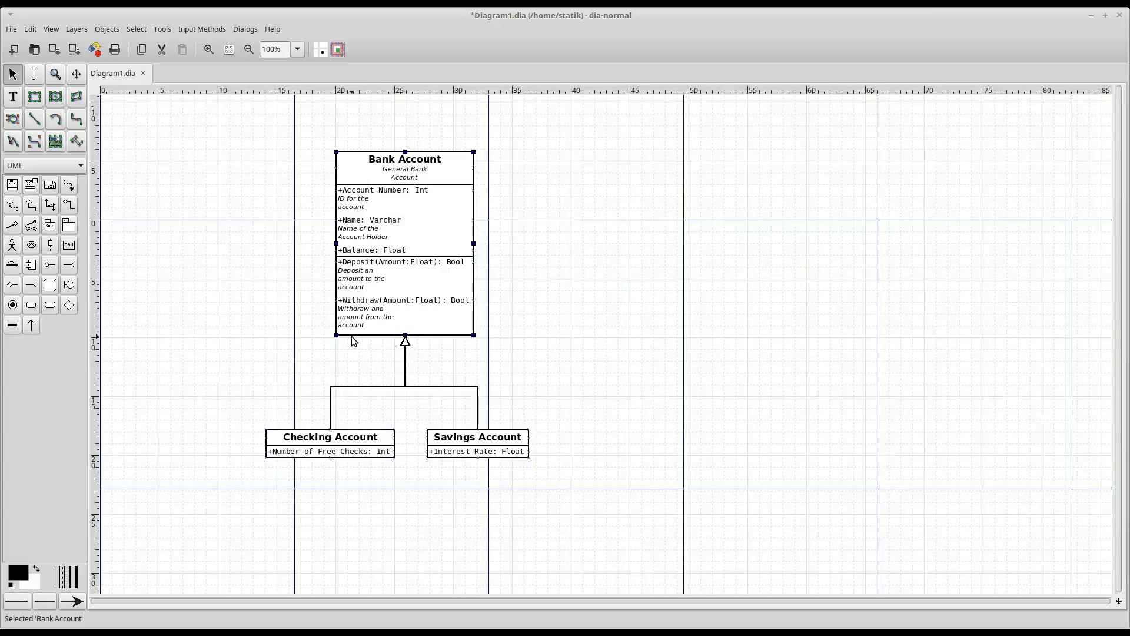
Step: Enable visible operations for the Checking Account class and open its operations list, keeping the diagram uncovered
{"action": "double_click", "coordinate": [338, 442]}
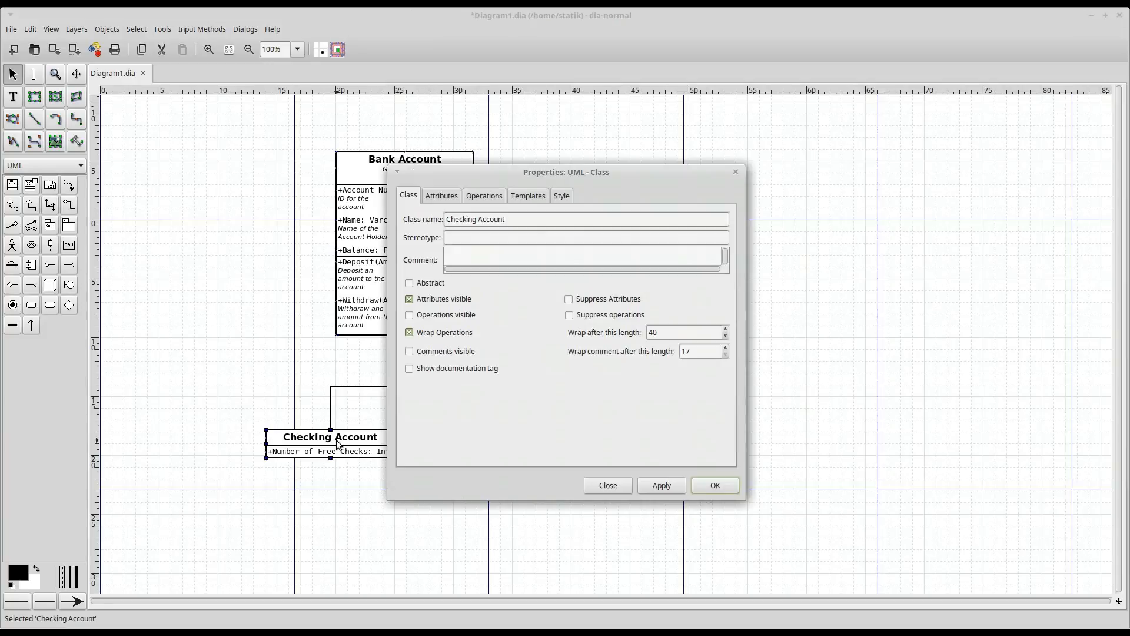
{"action": "left_click", "coordinate": [449, 198]}
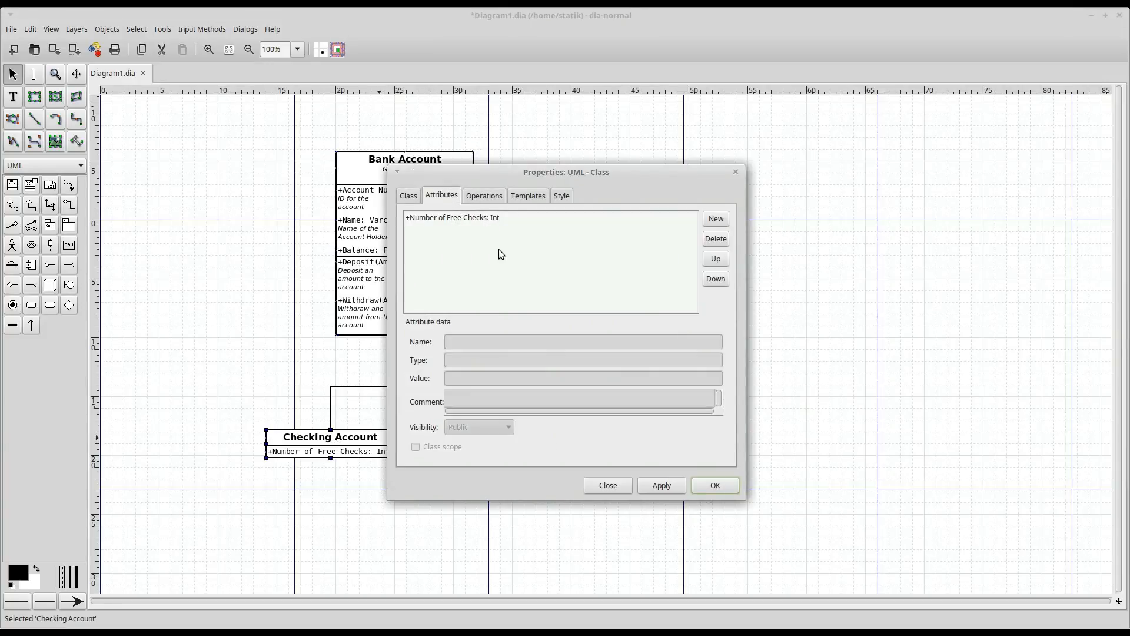
{"action": "left_click", "coordinate": [410, 195]}
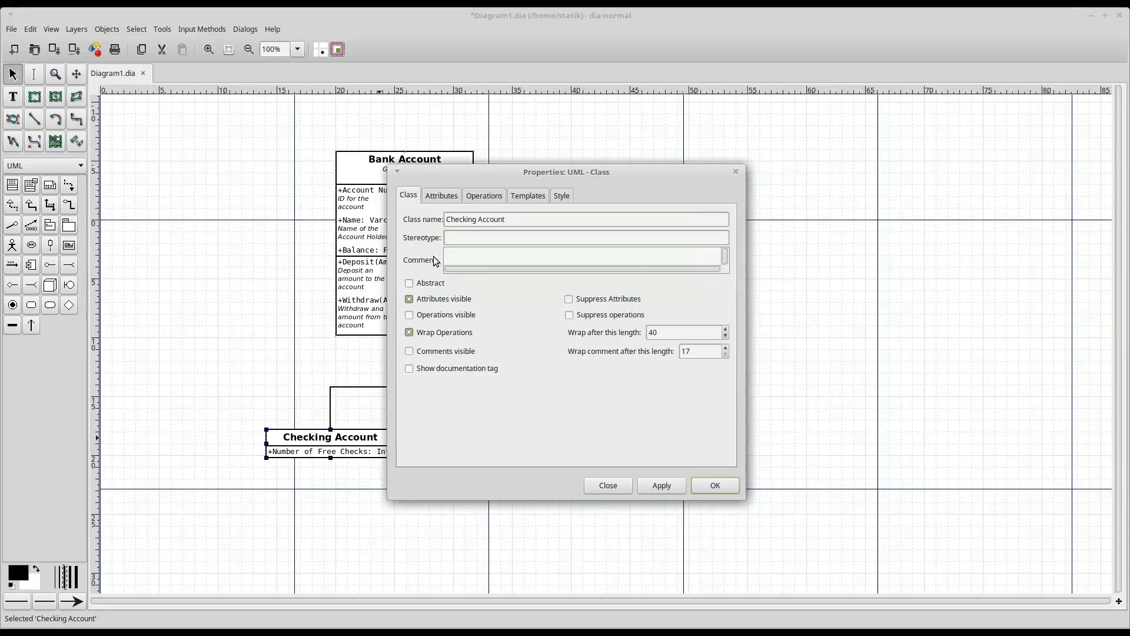
{"action": "left_click", "coordinate": [481, 199]}
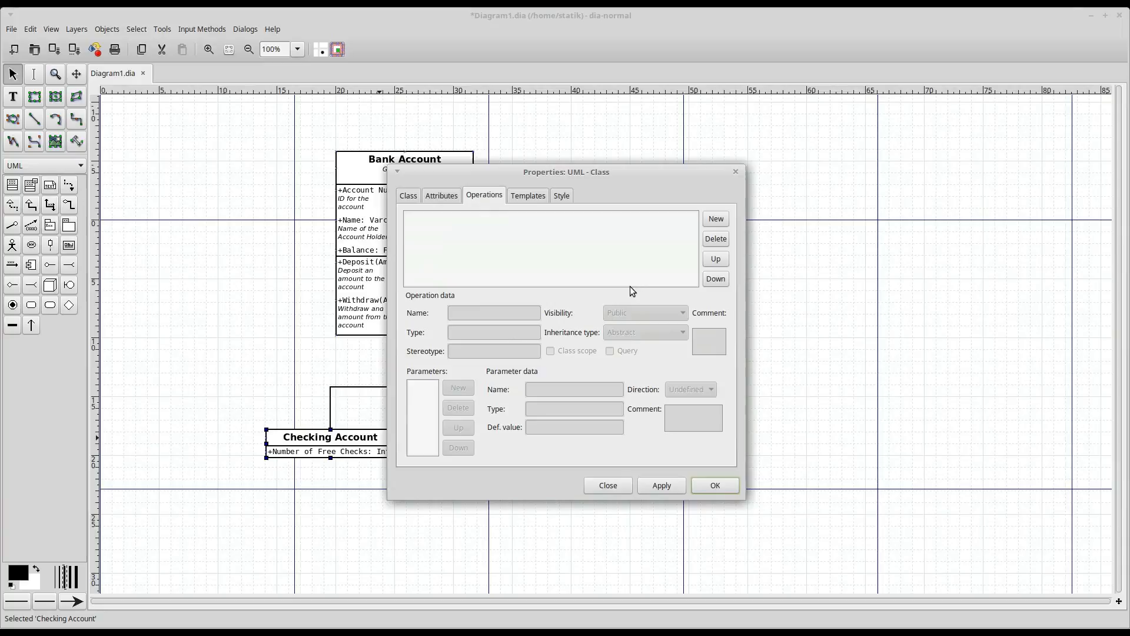
{"action": "left_click_drag", "start_coordinate": [563, 183], "coordinate": [799, 129]}
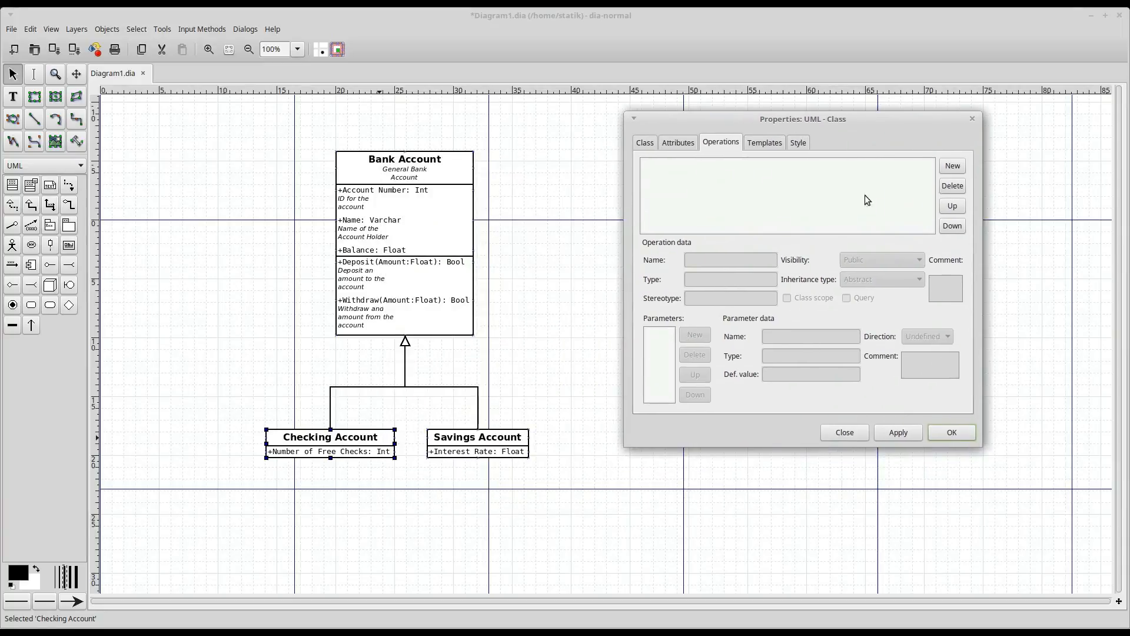
Step: Add an operation named Withdraw of type Bool to the Checking Account class
{"action": "left_click", "coordinate": [953, 166]}
{"action": "type", "text": "W"}
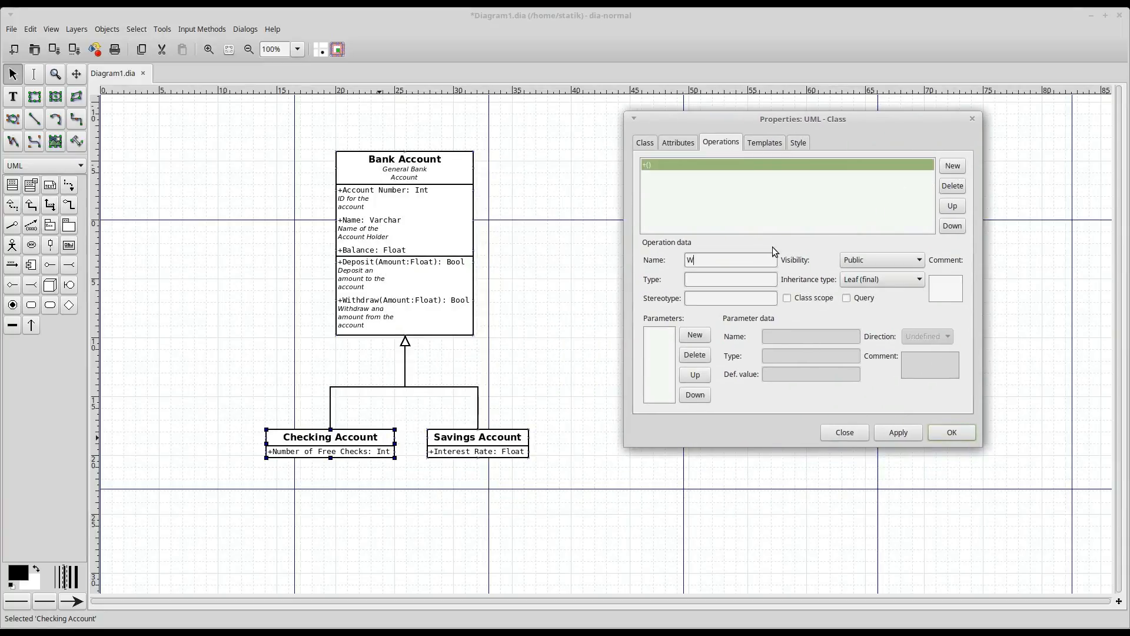
{"action": "type", "text": "ithdraw"}
{"action": "left_click", "coordinate": [697, 280]}
{"action": "type", "text": "Bool"}
Step: Give Checking Account's Withdraw operation a parameter named Amount of type Float and apply it
{"action": "left_click", "coordinate": [695, 335]}
{"action": "left_click", "coordinate": [779, 333]}
{"action": "type", "text": "Amou"}
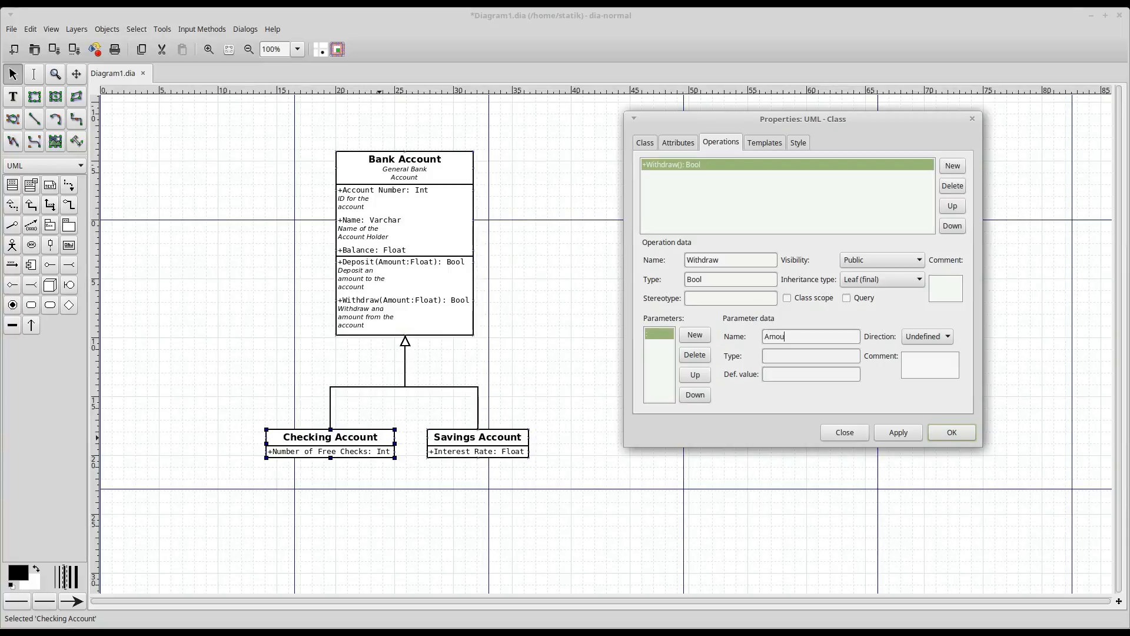
{"action": "type", "text": "nt"}
{"action": "left_click", "coordinate": [788, 358]}
{"action": "type", "text": "Float"}
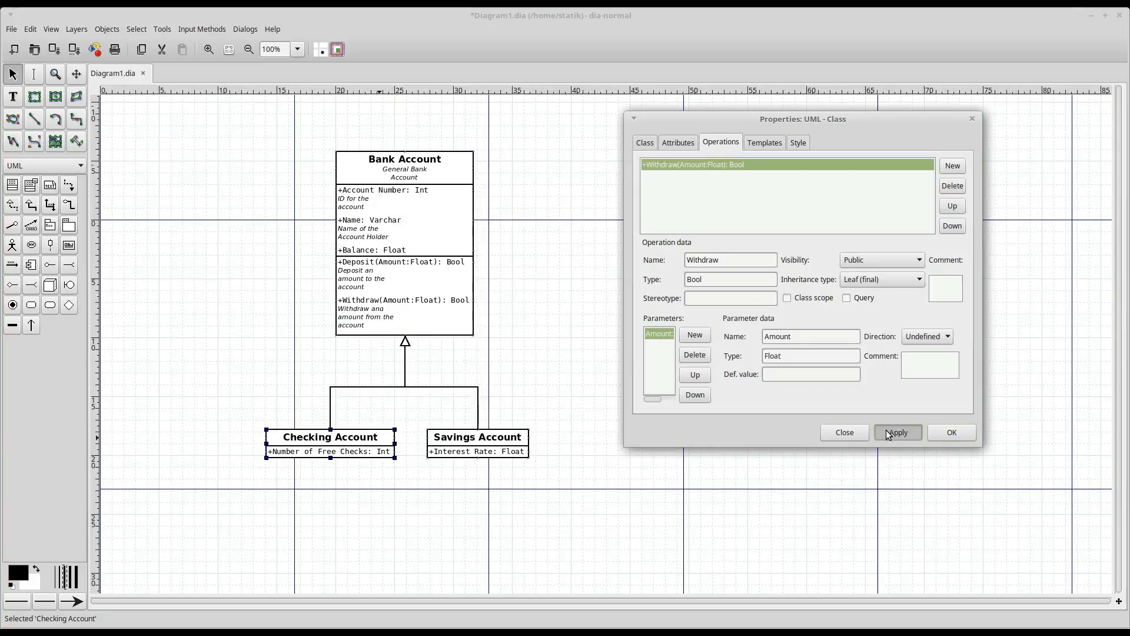
{"action": "left_click", "coordinate": [892, 432]}
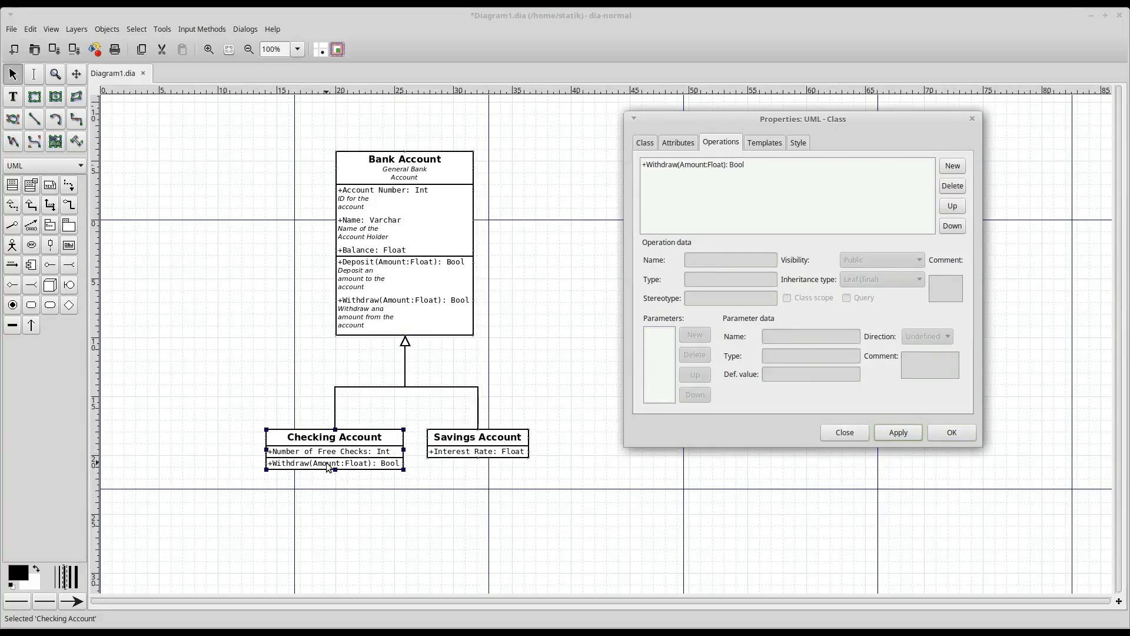
Step: Add an attribute named Withdraw Fee of type Float to the Checking Account class and finish editing it
{"action": "left_click", "coordinate": [675, 144]}
{"action": "left_click", "coordinate": [960, 168]}
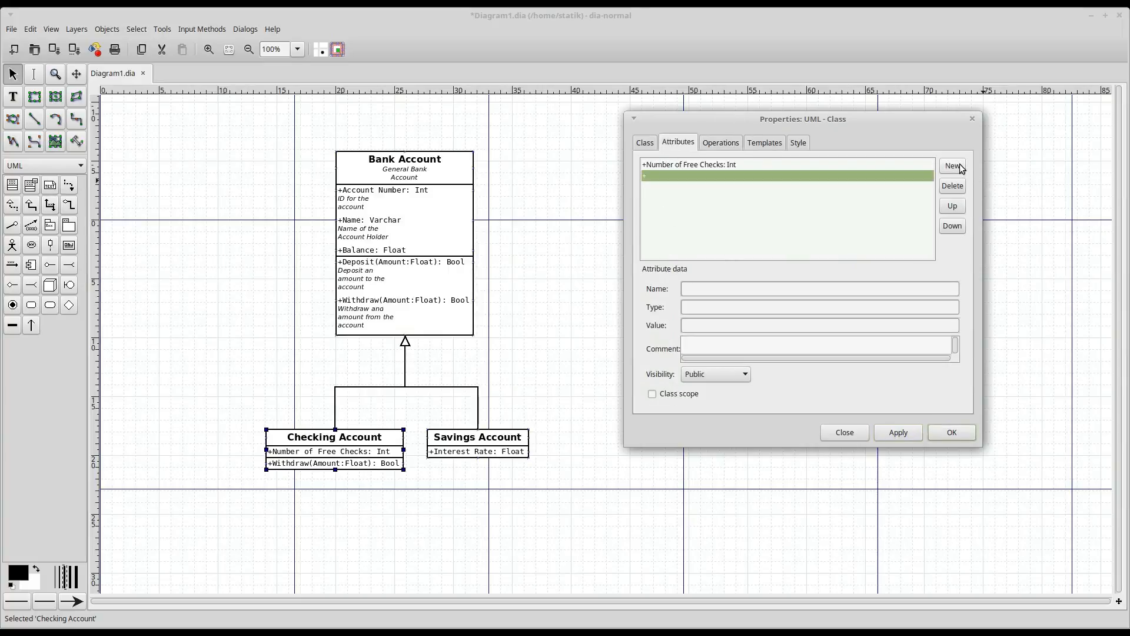
{"action": "type", "text": "Withdraw Fee"}
{"action": "left_click", "coordinate": [836, 306]}
{"action": "type", "text": "Float"}
{"action": "left_click", "coordinate": [897, 433]}
{"action": "left_click", "coordinate": [952, 433]}
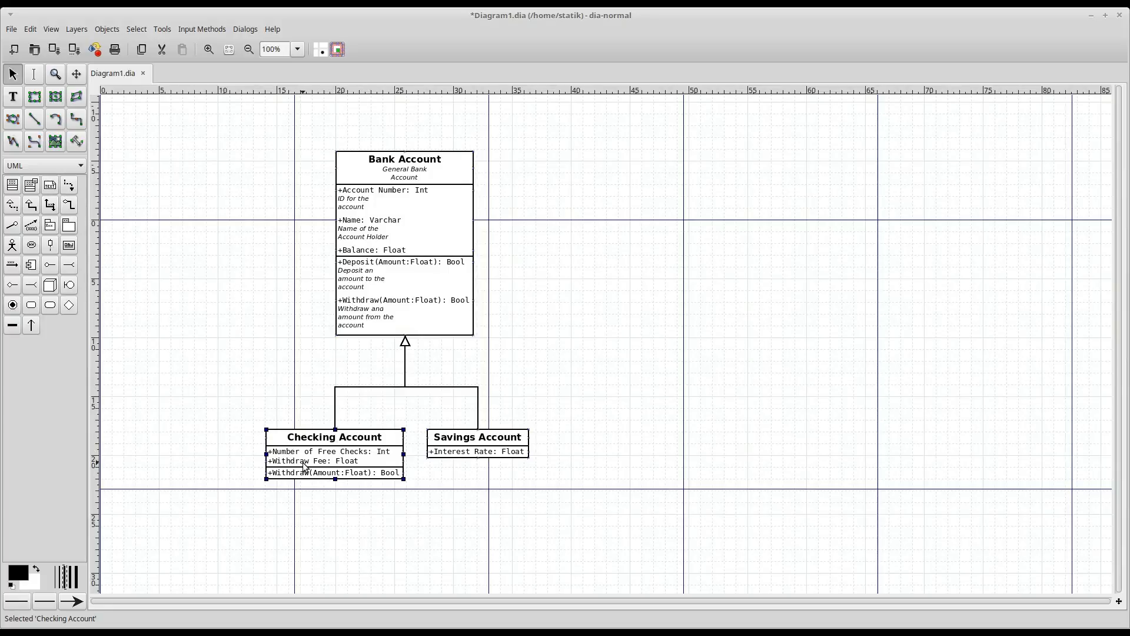
Step: Make operations visible on the Savings Account class and open its operations list, keeping the diagram uncovered
{"action": "left_click", "coordinate": [492, 441]}
{"action": "double_click", "coordinate": [492, 442]}
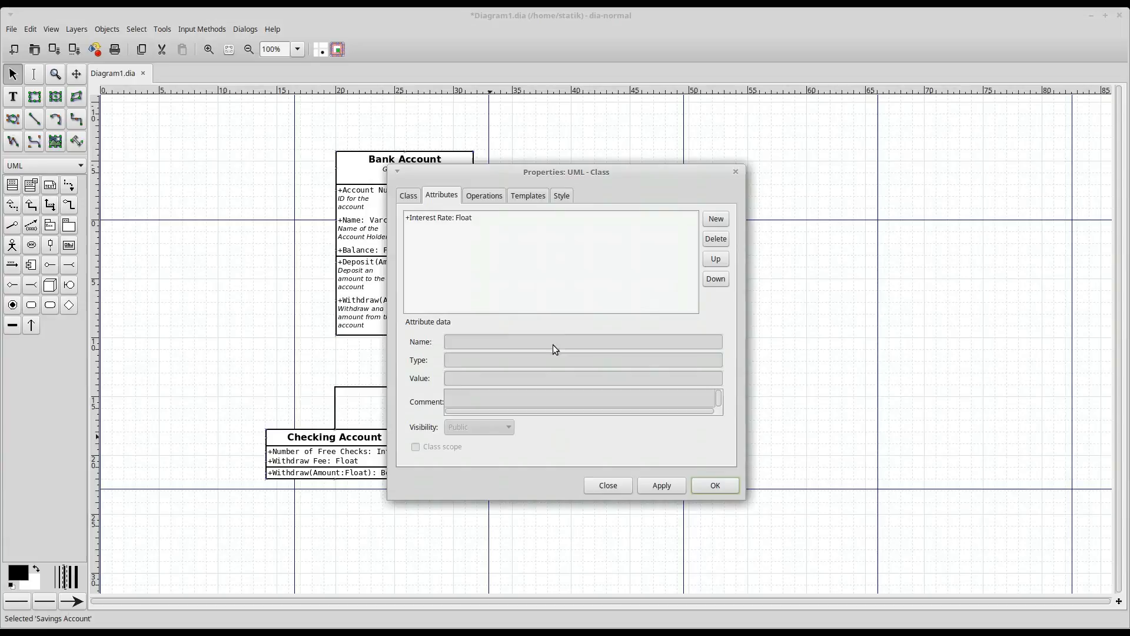
{"action": "left_click", "coordinate": [406, 198]}
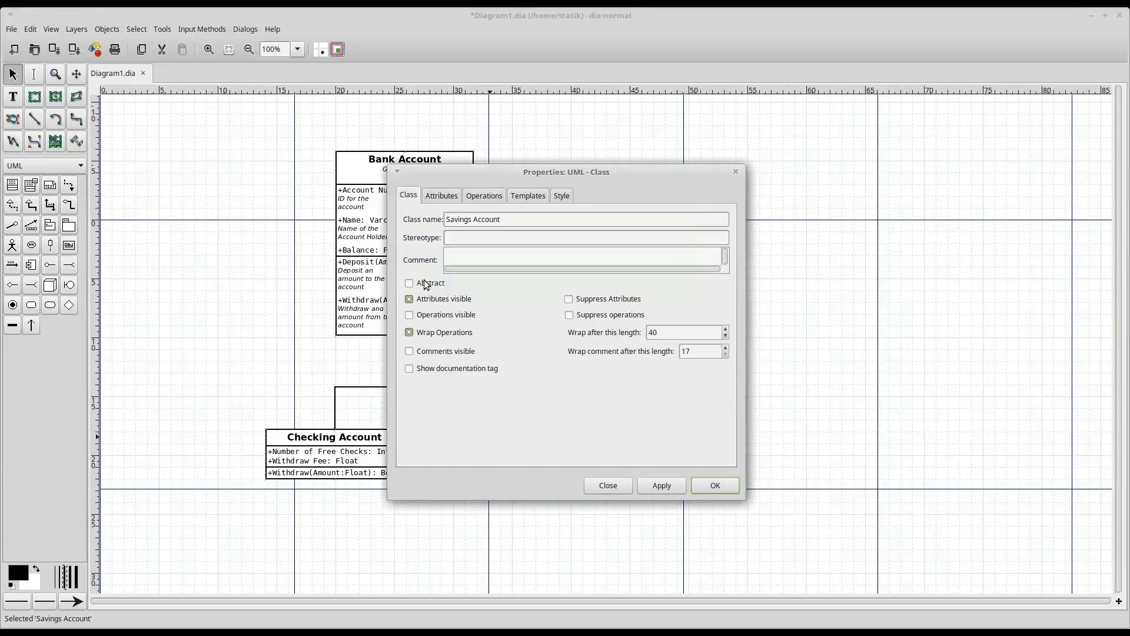
{"action": "left_click", "coordinate": [474, 196]}
{"action": "left_click_drag", "start_coordinate": [481, 170], "coordinate": [715, 156]}
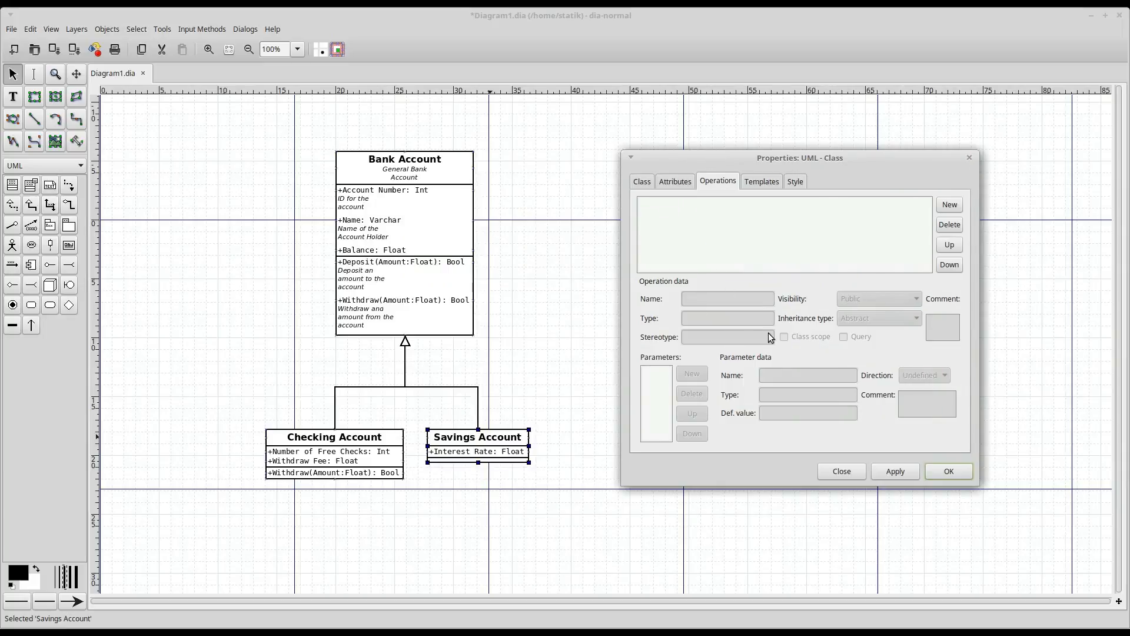
Step: Add an operation named Add Interest of type Bool, without named parameters, to the Savings Account class and apply it
{"action": "left_click", "coordinate": [950, 205]}
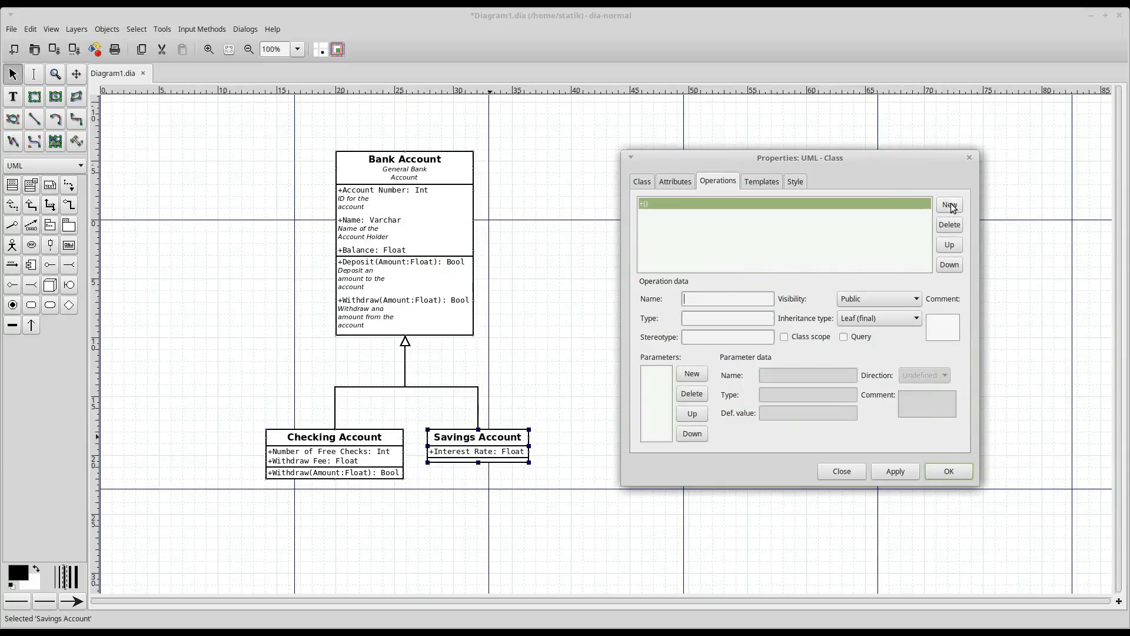
{"action": "type", "text": "Add Interest"}
{"action": "left_click", "coordinate": [708, 324]}
{"action": "type", "text": "Bool"}
{"action": "left_click", "coordinate": [692, 375]}
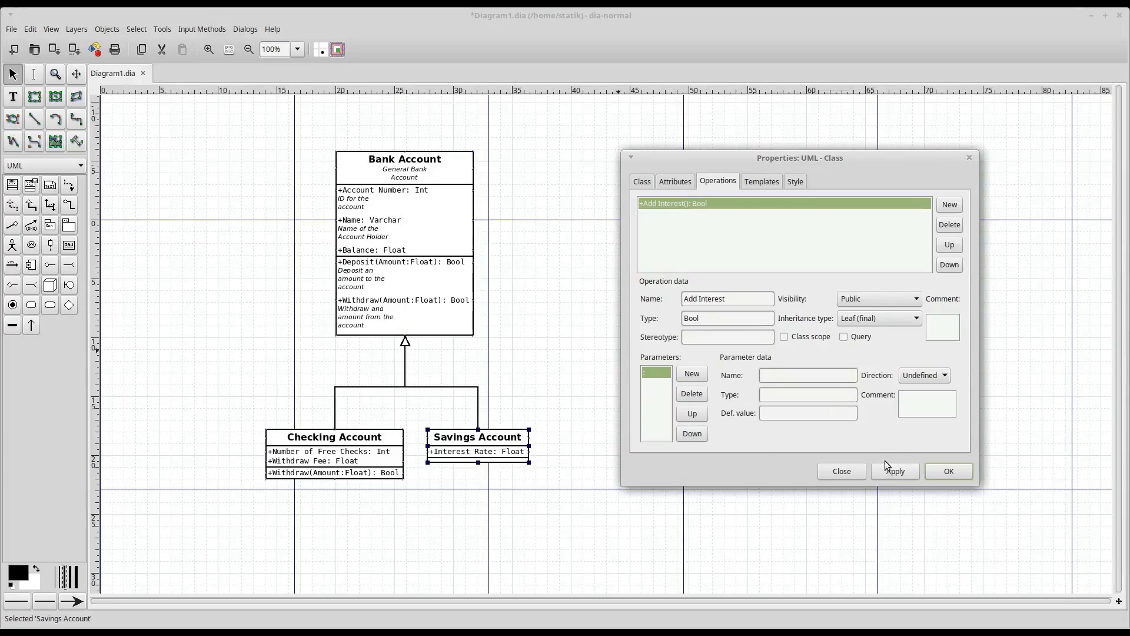
{"action": "left_click", "coordinate": [895, 471]}
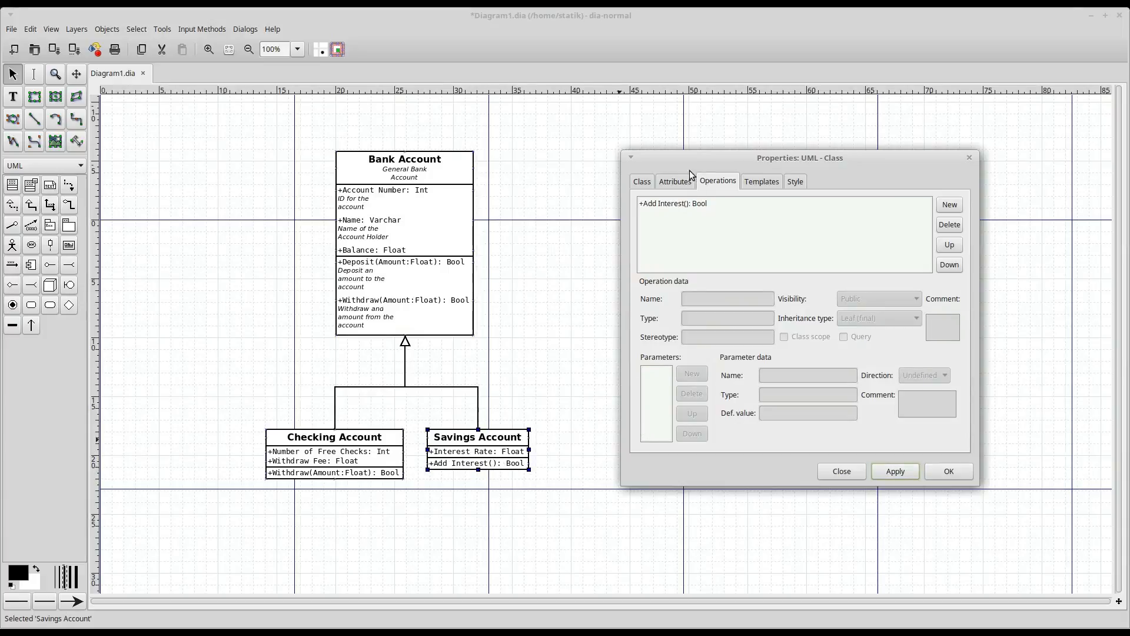
Step: Add an attribute named Last Interest of type Date to the Savings Account class and finish editing it
{"action": "left_click", "coordinate": [675, 181]}
{"action": "left_click", "coordinate": [950, 205]}
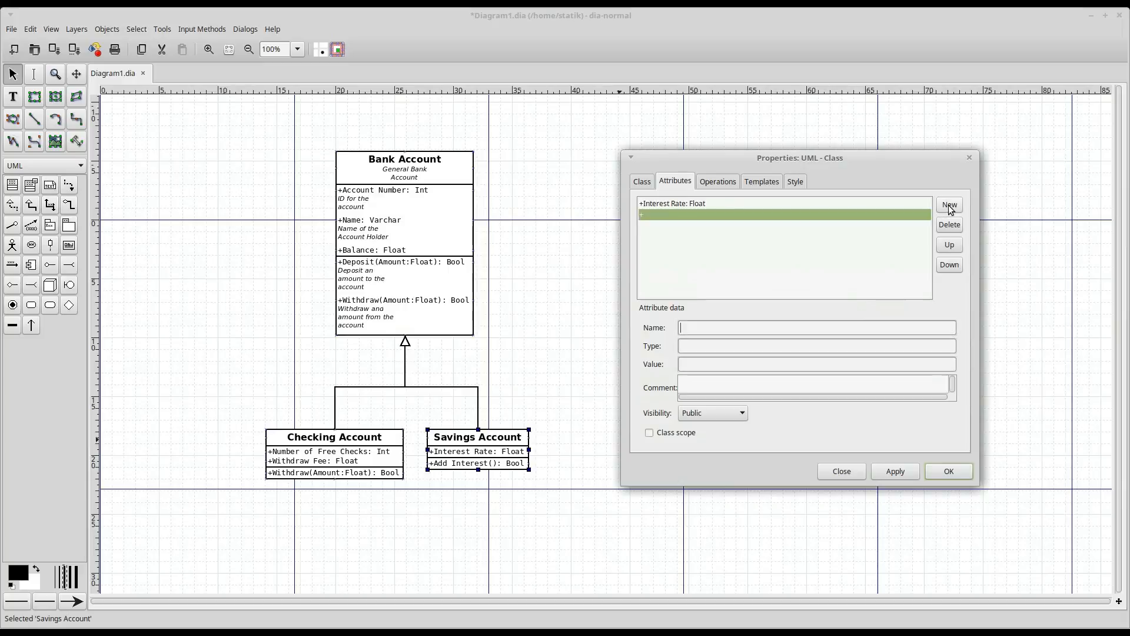
{"action": "type", "text": "Last Interest"}
{"action": "left_click", "coordinate": [773, 347]}
{"action": "type", "text": "D"}
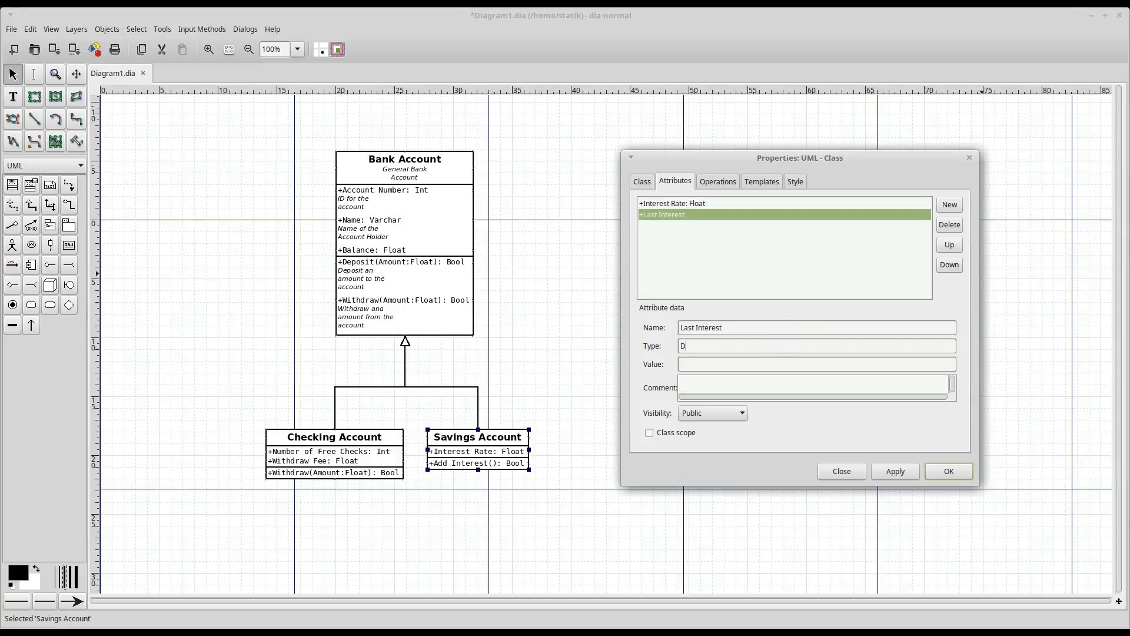
{"action": "type", "text": "ate"}
{"action": "left_click", "coordinate": [903, 469]}
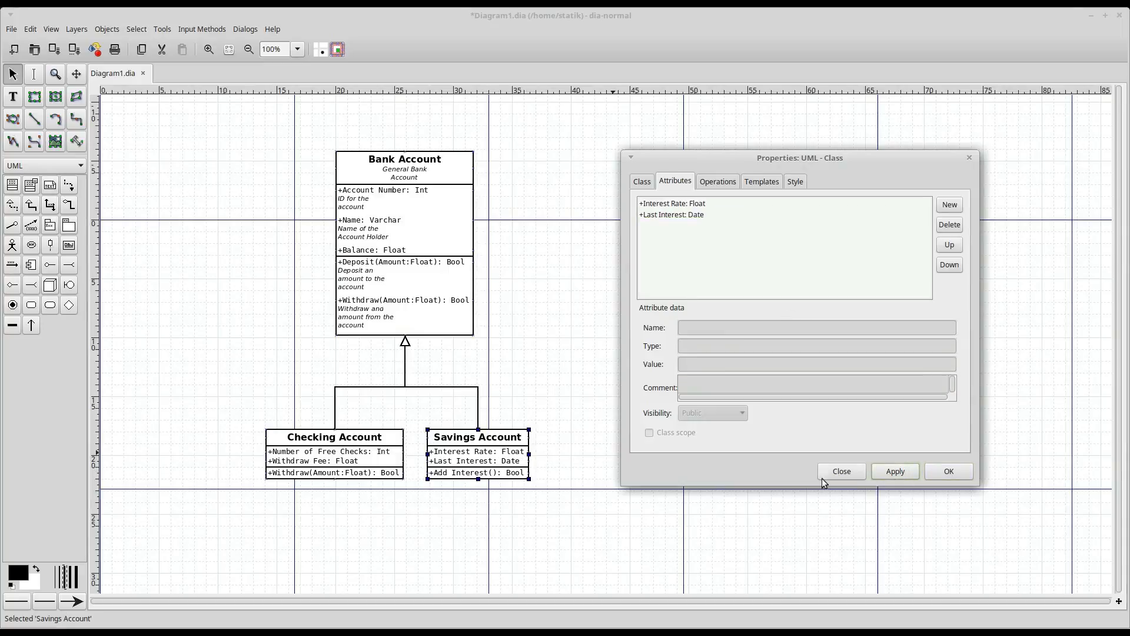
{"action": "left_click", "coordinate": [949, 471]}
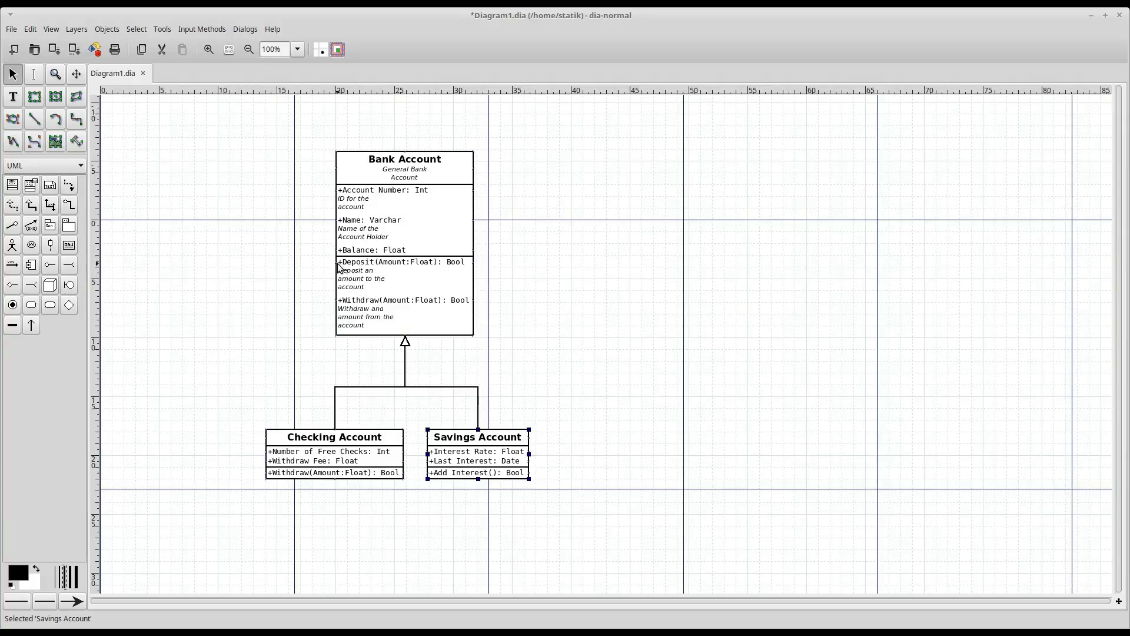
Step: Set the Bank Account class's Name attribute to Private and its Balance attribute to Protected, and apply the changes
{"action": "double_click", "coordinate": [366, 175]}
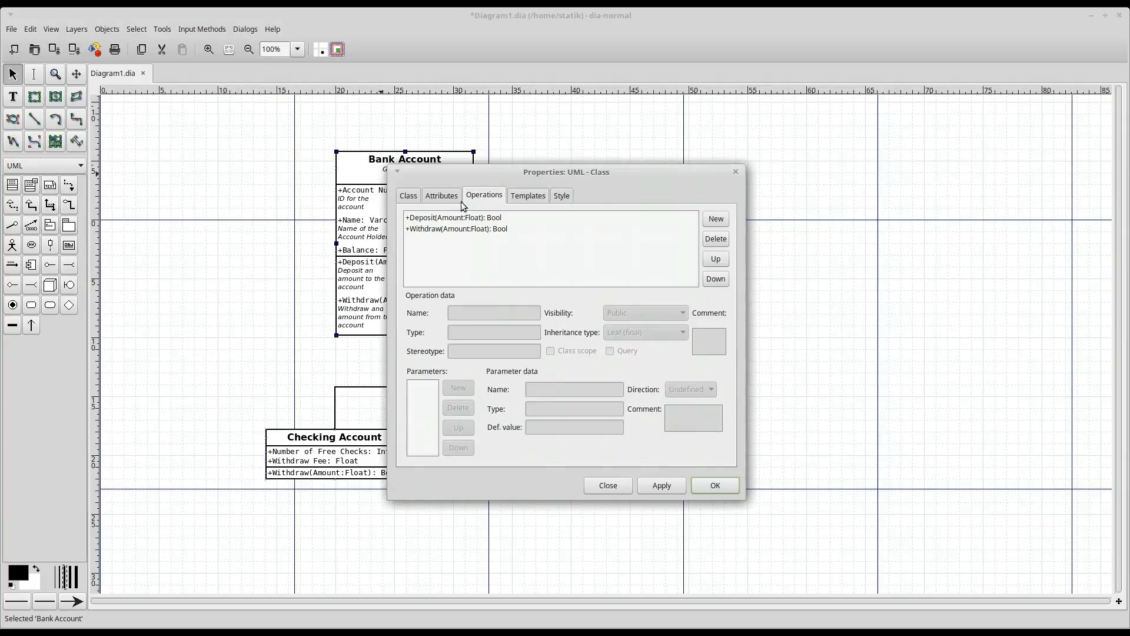
{"action": "left_click_drag", "start_coordinate": [480, 172], "coordinate": [712, 147]}
{"action": "left_click", "coordinate": [683, 171]}
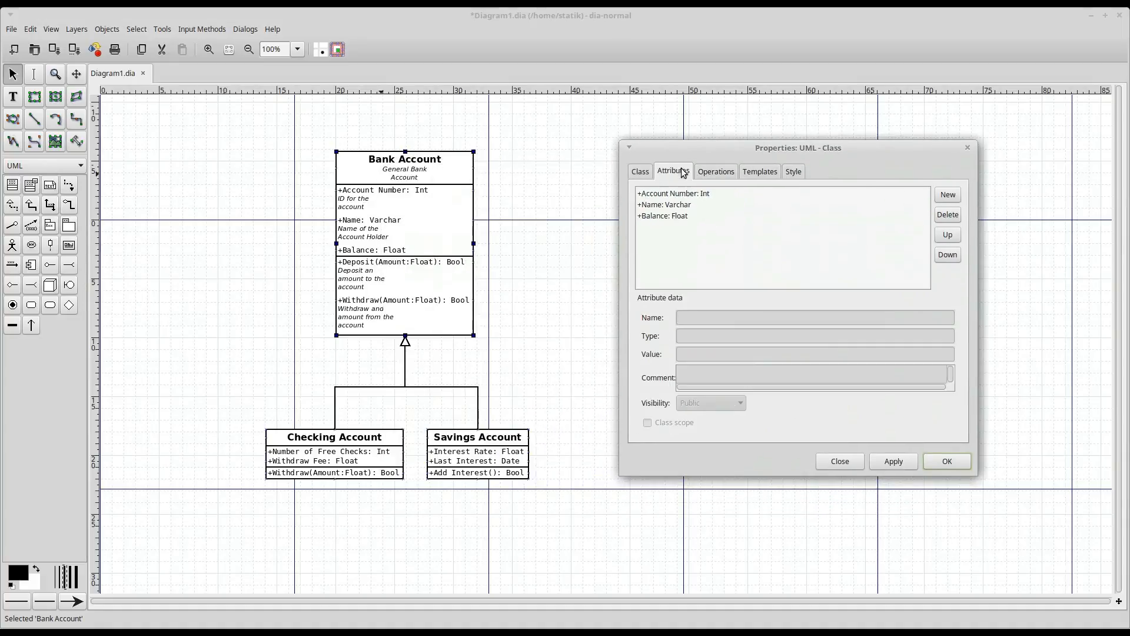
{"action": "left_click", "coordinate": [658, 207]}
{"action": "left_click", "coordinate": [722, 404]}
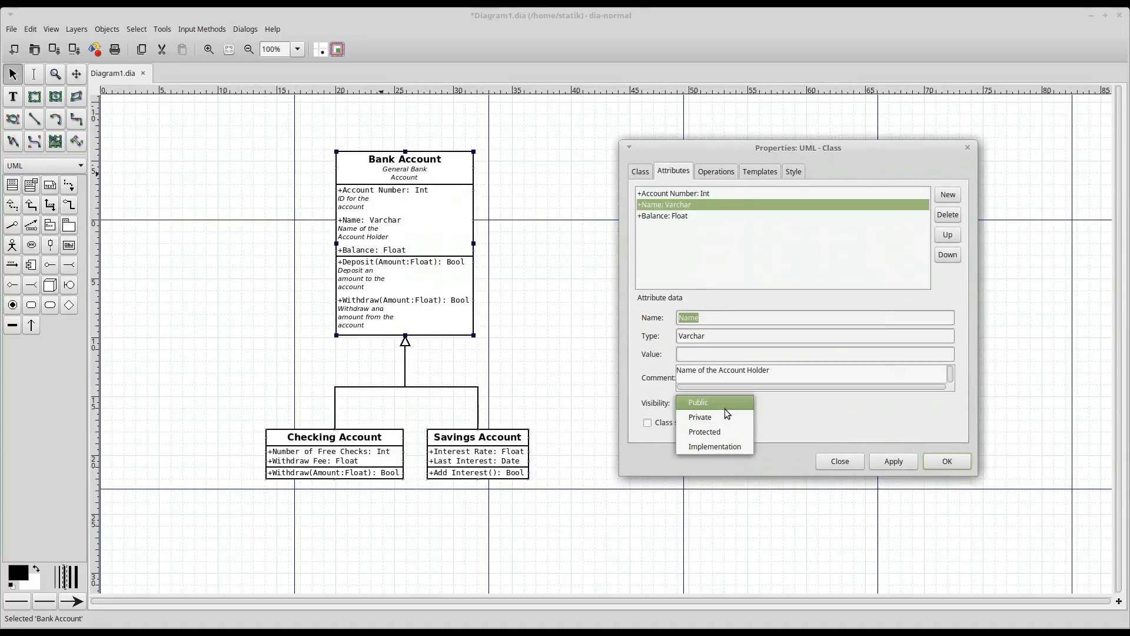
{"action": "left_click", "coordinate": [728, 420]}
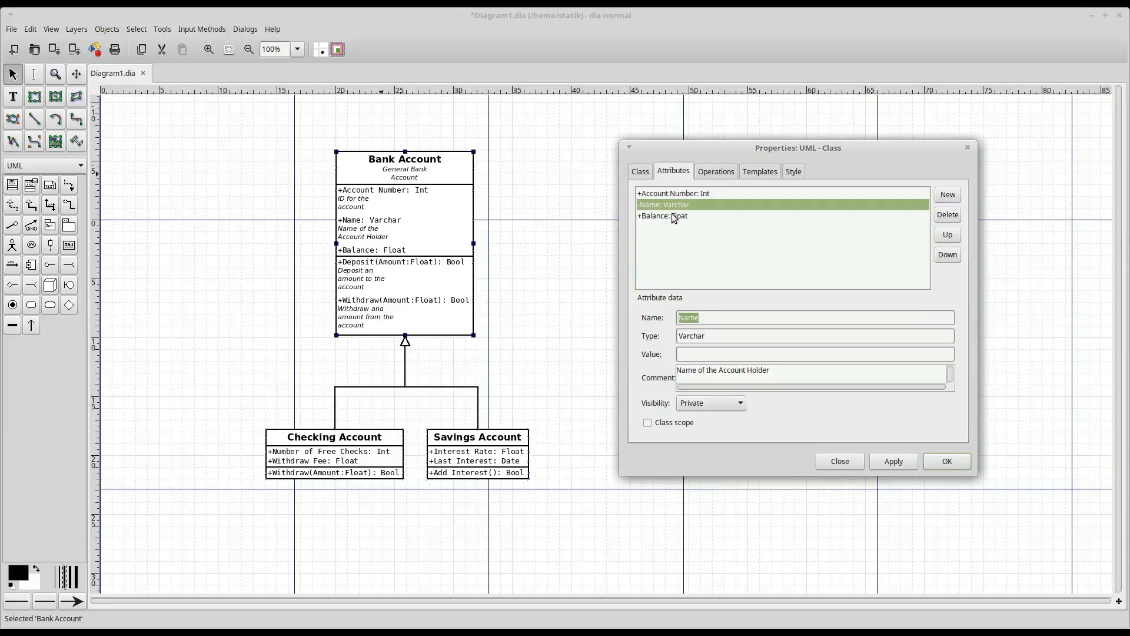
{"action": "left_click", "coordinate": [674, 216]}
{"action": "left_click", "coordinate": [715, 404]}
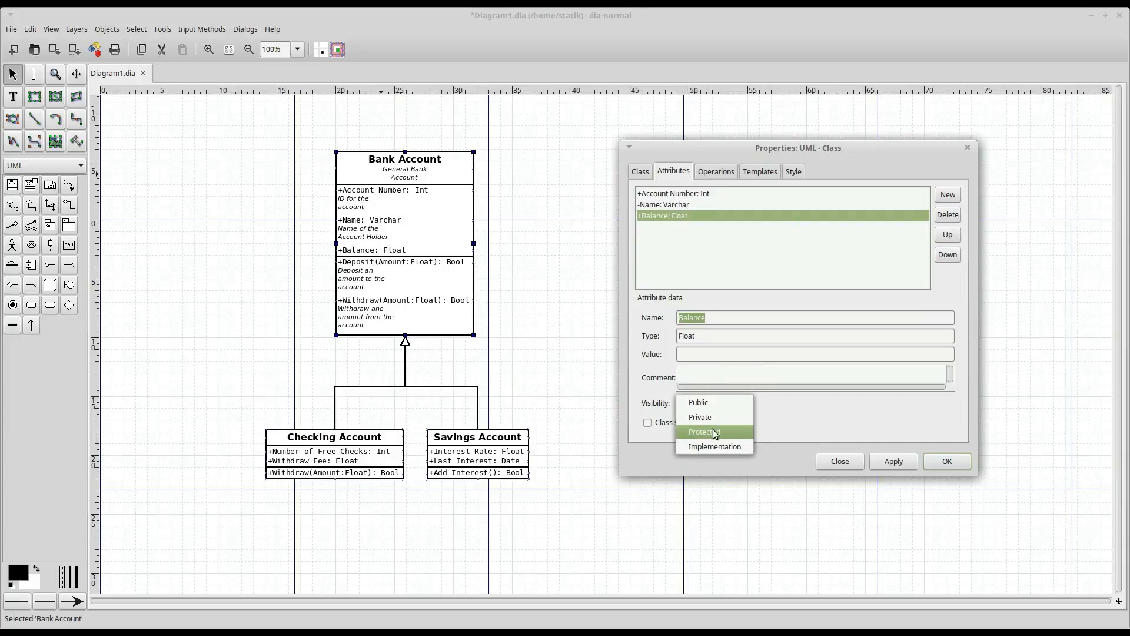
{"action": "left_click", "coordinate": [714, 430]}
{"action": "left_click", "coordinate": [894, 461]}
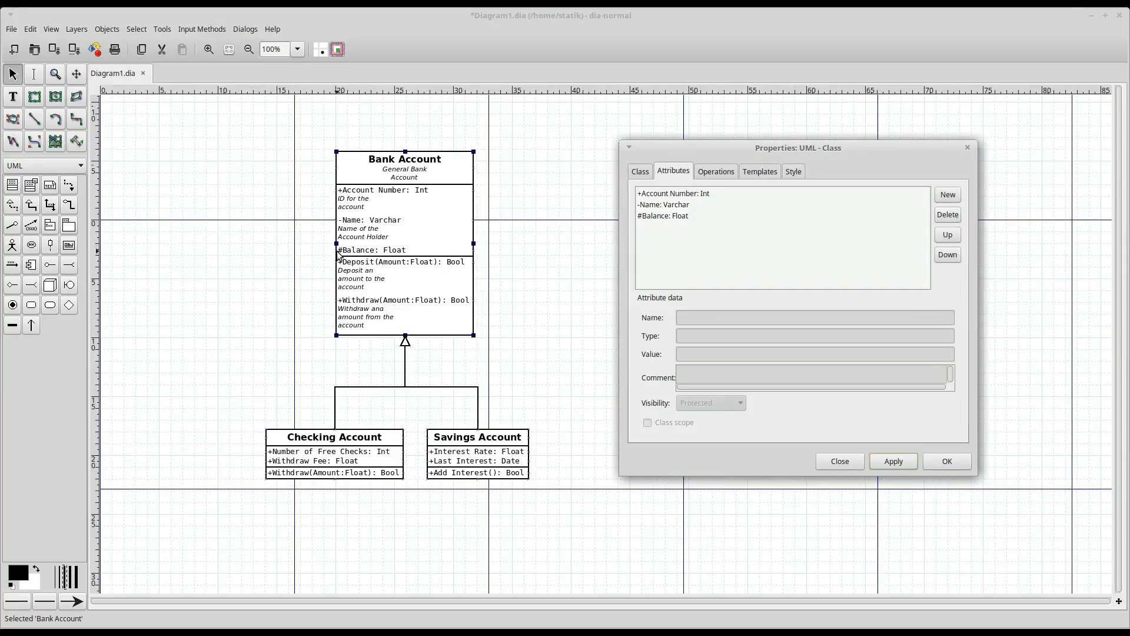
Step: Set the visibility of Bank Account's Name and Balance attributes back to Public and finish editing the class
{"action": "left_click", "coordinate": [650, 207]}
{"action": "left_click", "coordinate": [711, 403]}
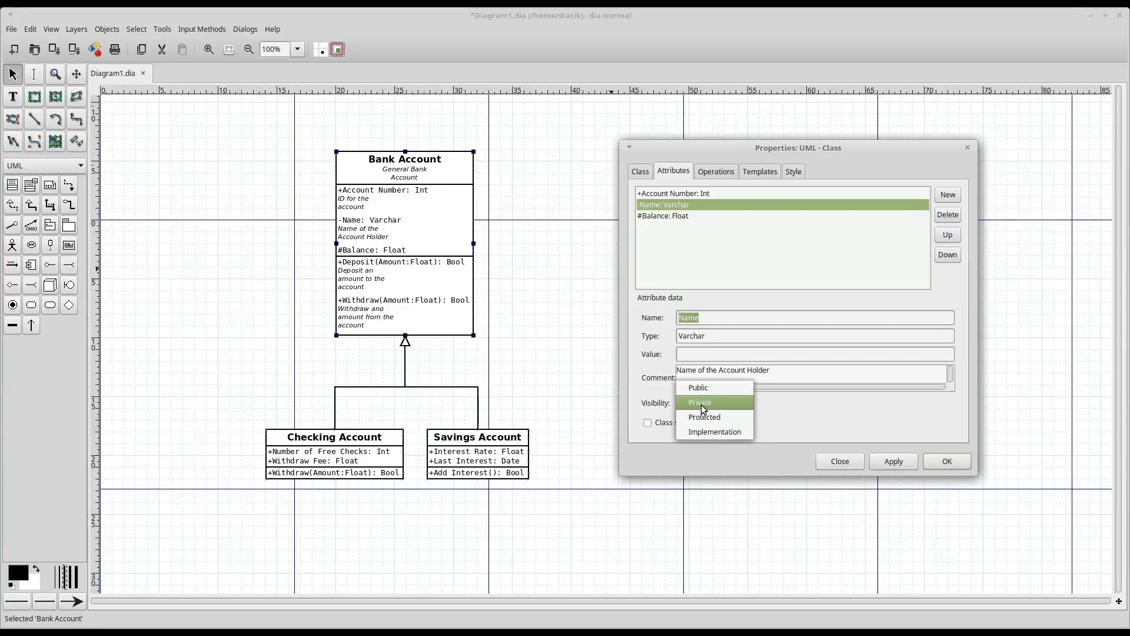
{"action": "left_click", "coordinate": [696, 390]}
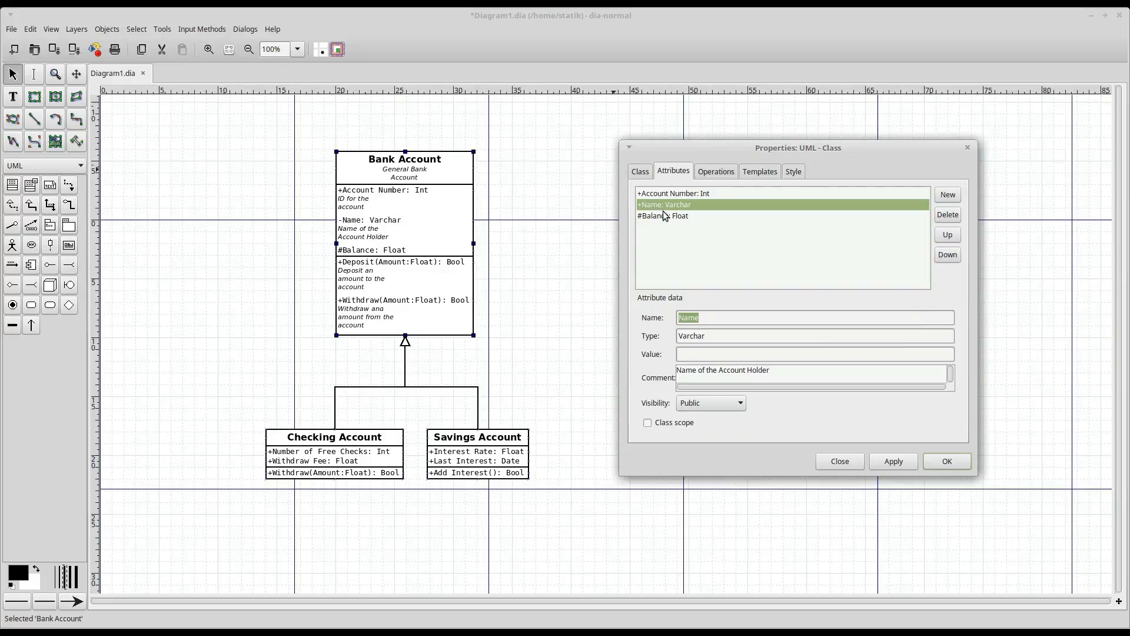
{"action": "left_click", "coordinate": [662, 218]}
{"action": "left_click", "coordinate": [701, 407]}
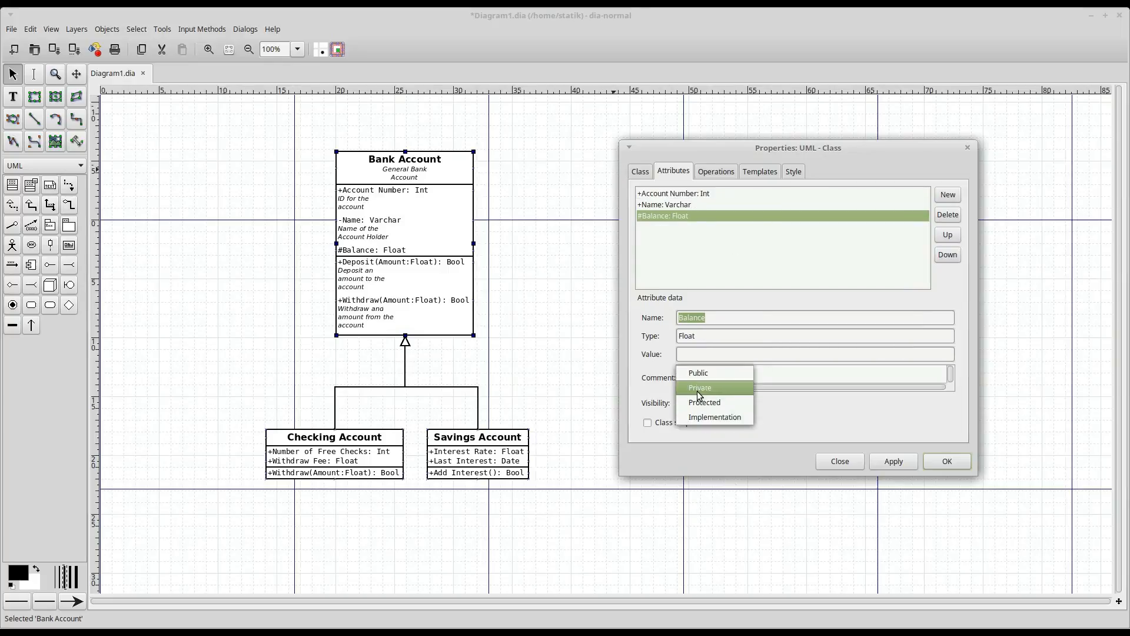
{"action": "left_click", "coordinate": [695, 370]}
{"action": "left_click", "coordinate": [894, 467]}
{"action": "left_click", "coordinate": [966, 464]}
{"action": "left_click", "coordinate": [758, 372]}
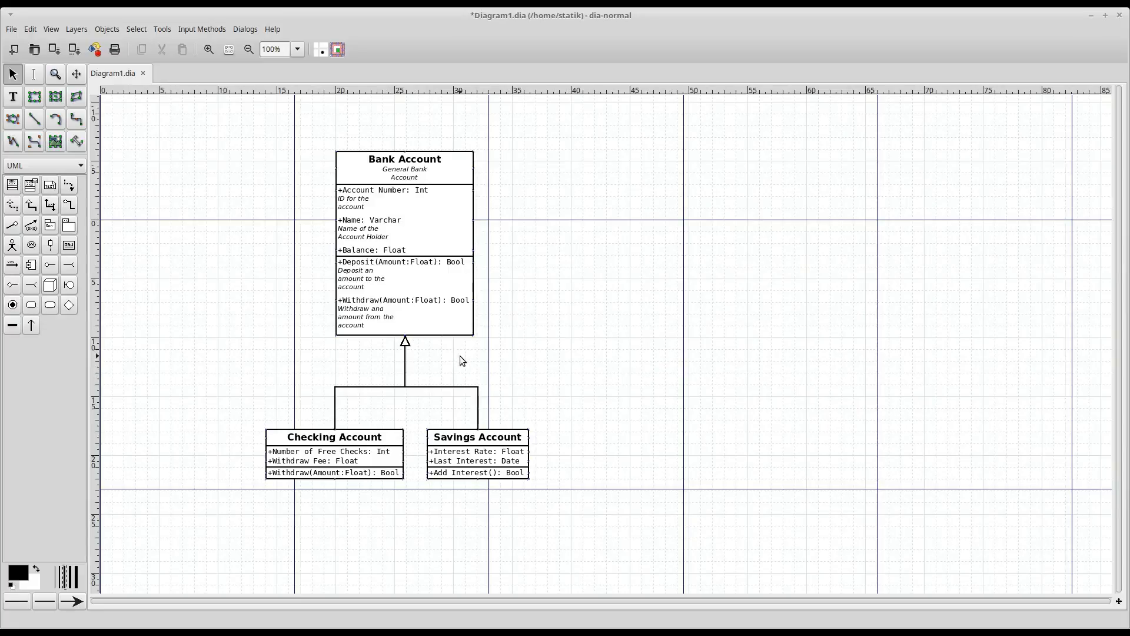
Step: Place a new UML class in the empty area beside Bank Account and name it Customer
{"action": "left_click", "coordinate": [9, 187]}
{"action": "left_click", "coordinate": [644, 169]}
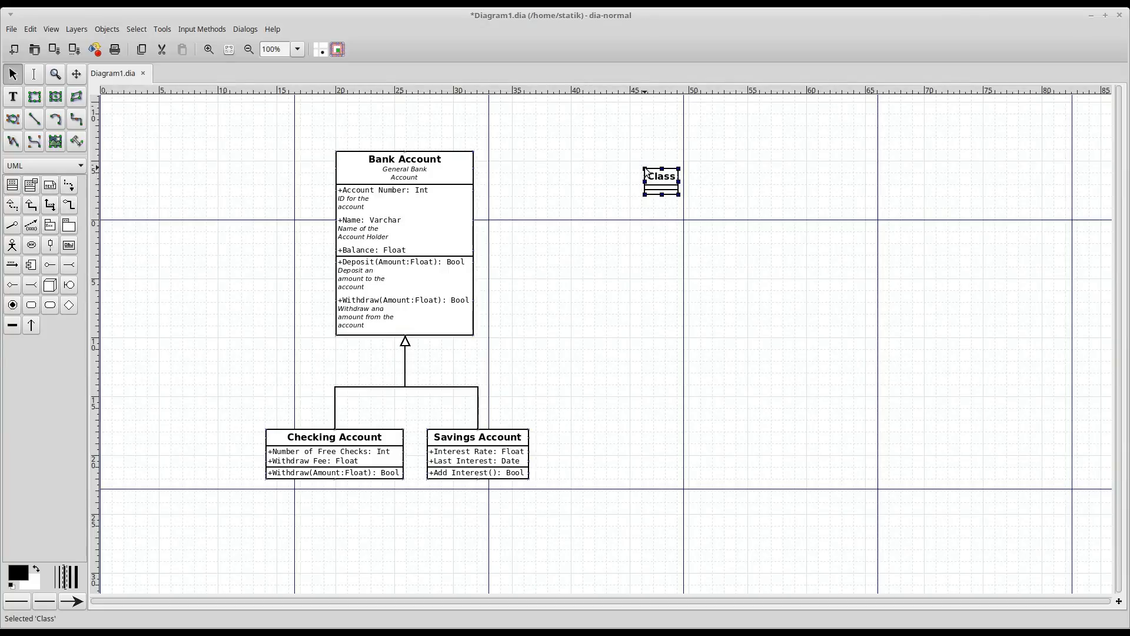
{"action": "double_click", "coordinate": [656, 171]}
{"action": "double_click", "coordinate": [542, 221]}
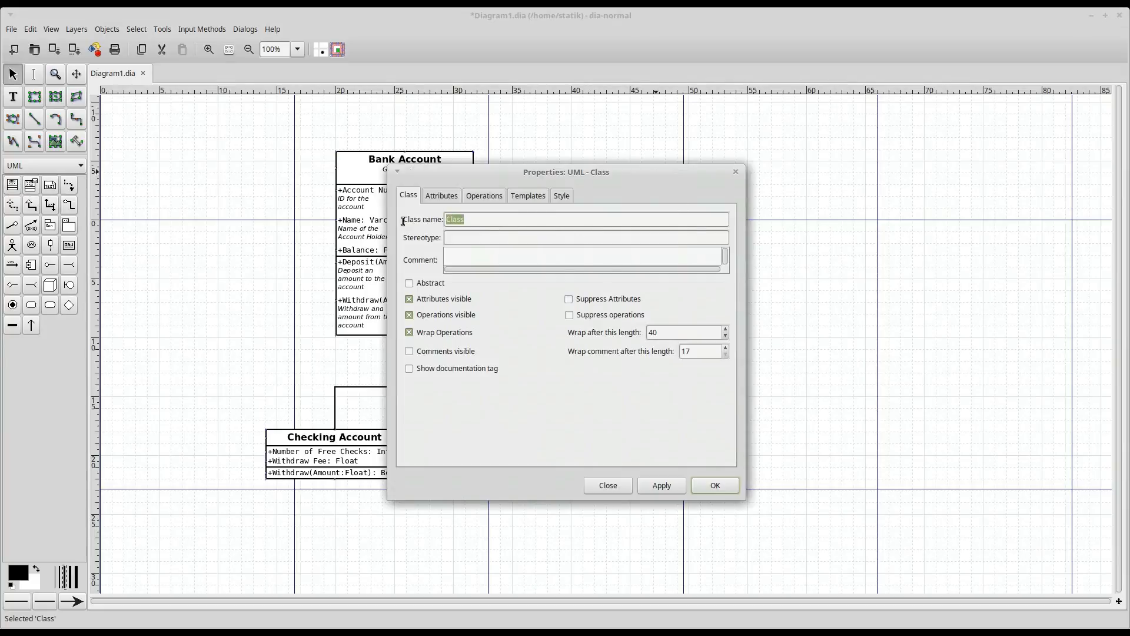
{"action": "type", "text": "Custome"}
Step: Add an attribute named ID of type Int to the Customer class
{"action": "left_click", "coordinate": [442, 196]}
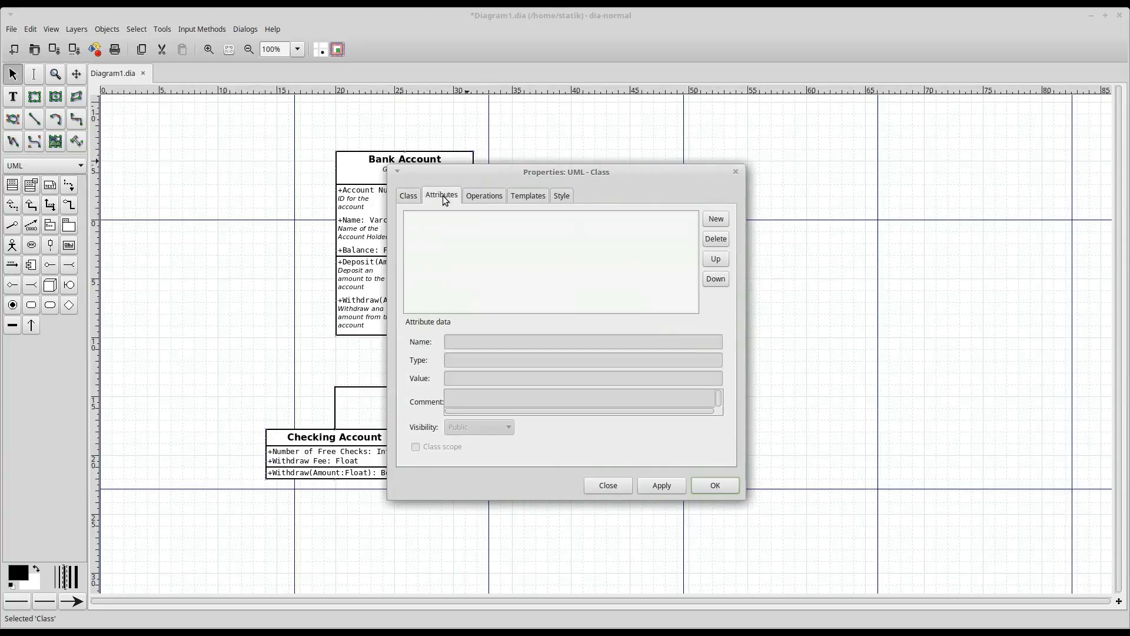
{"action": "left_click", "coordinate": [716, 218]}
{"action": "type", "text": "Id"}
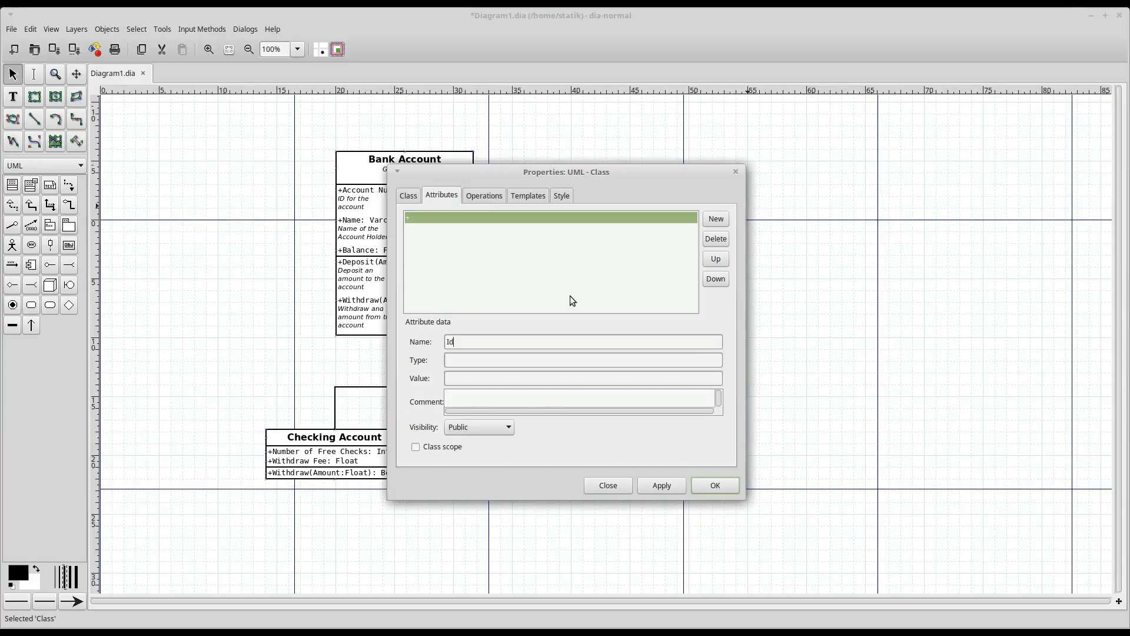
{"action": "key", "text": "BackSpace"}
{"action": "type", "text": "D"}
{"action": "left_click", "coordinate": [510, 362]}
{"action": "type", "text": "Int"}
Step: Add a second Customer attribute named Name of type VarChar and finish editing the class
{"action": "left_click", "coordinate": [712, 219]}
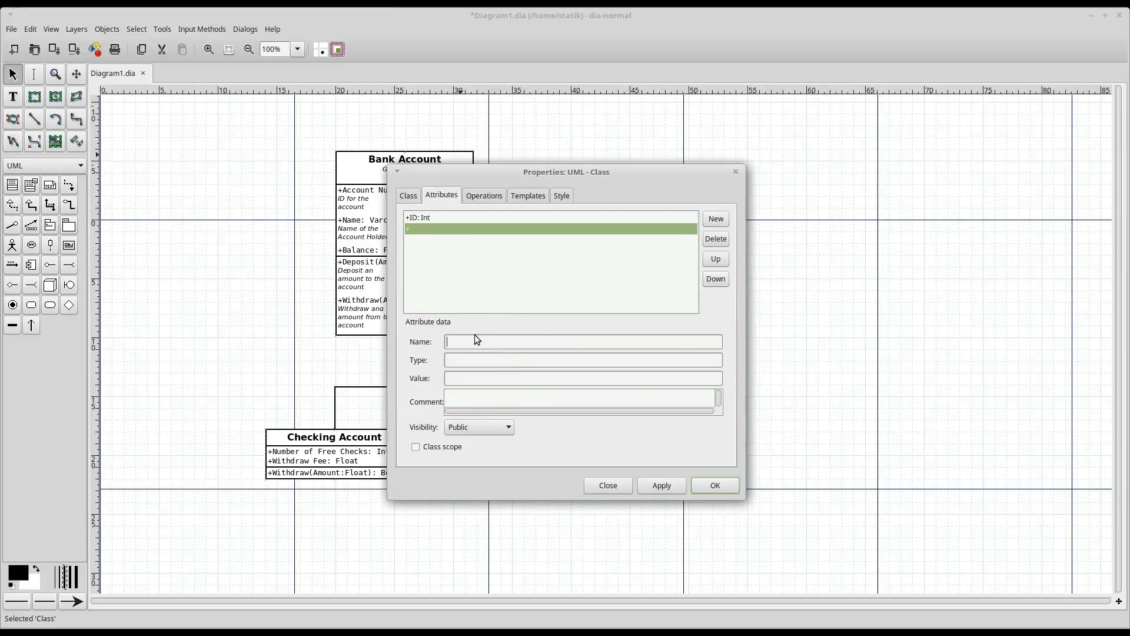
{"action": "left_click", "coordinate": [463, 362]}
{"action": "type", "text": "VarChar"}
{"action": "left_click", "coordinate": [646, 485]}
{"action": "left_click", "coordinate": [723, 480]}
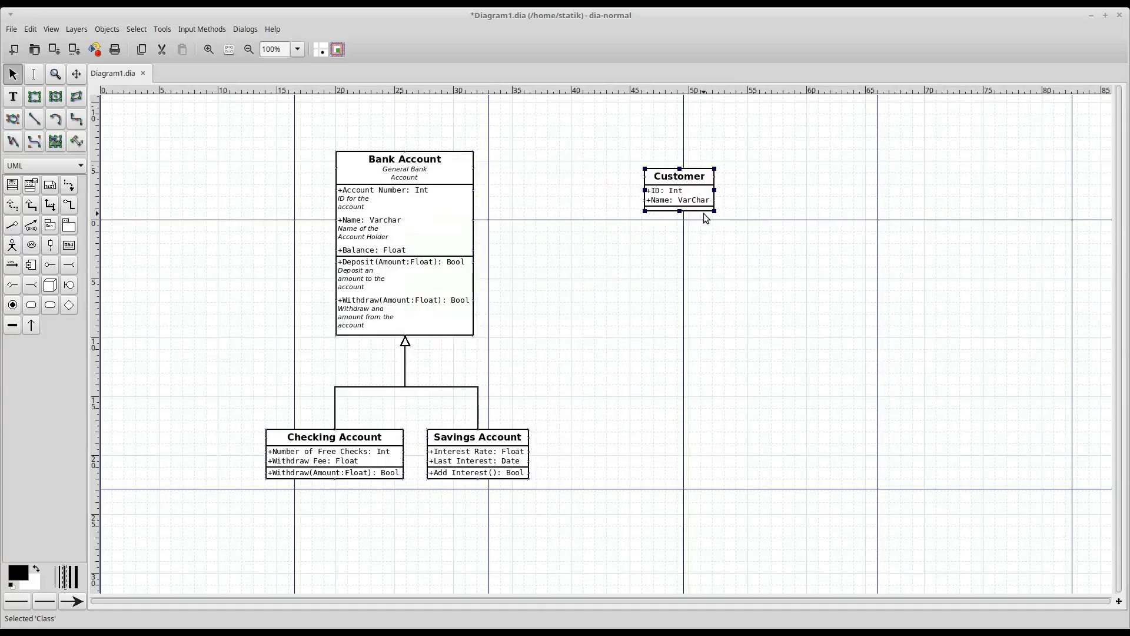
Step: Hide the operations section of the Customer class and move the class slightly up
{"action": "double_click", "coordinate": [685, 196]}
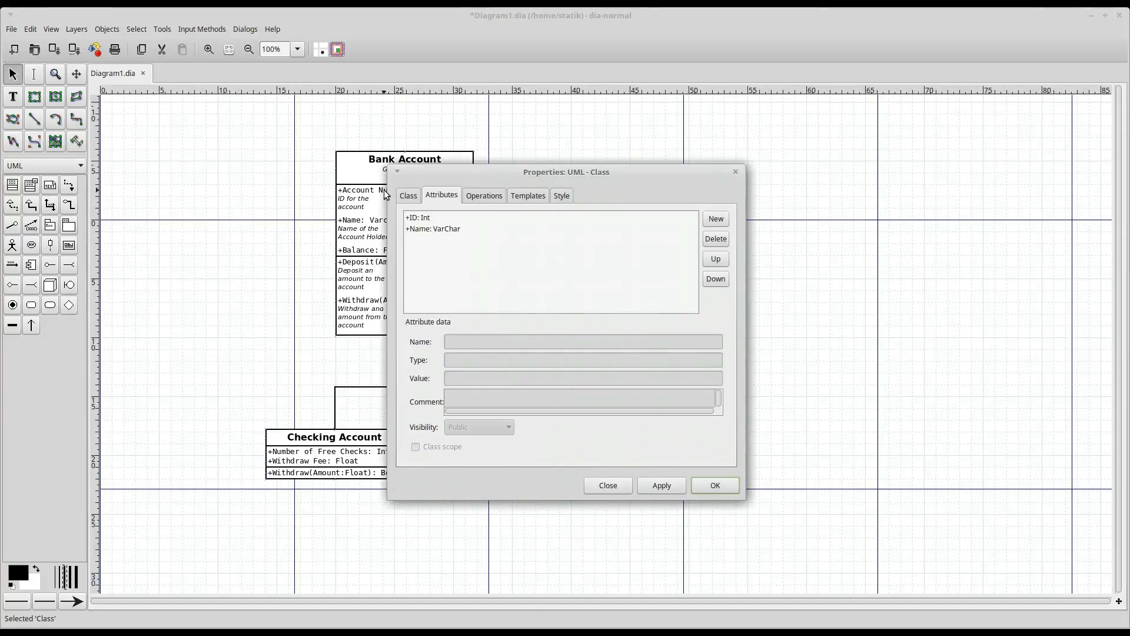
{"action": "left_click", "coordinate": [407, 196]}
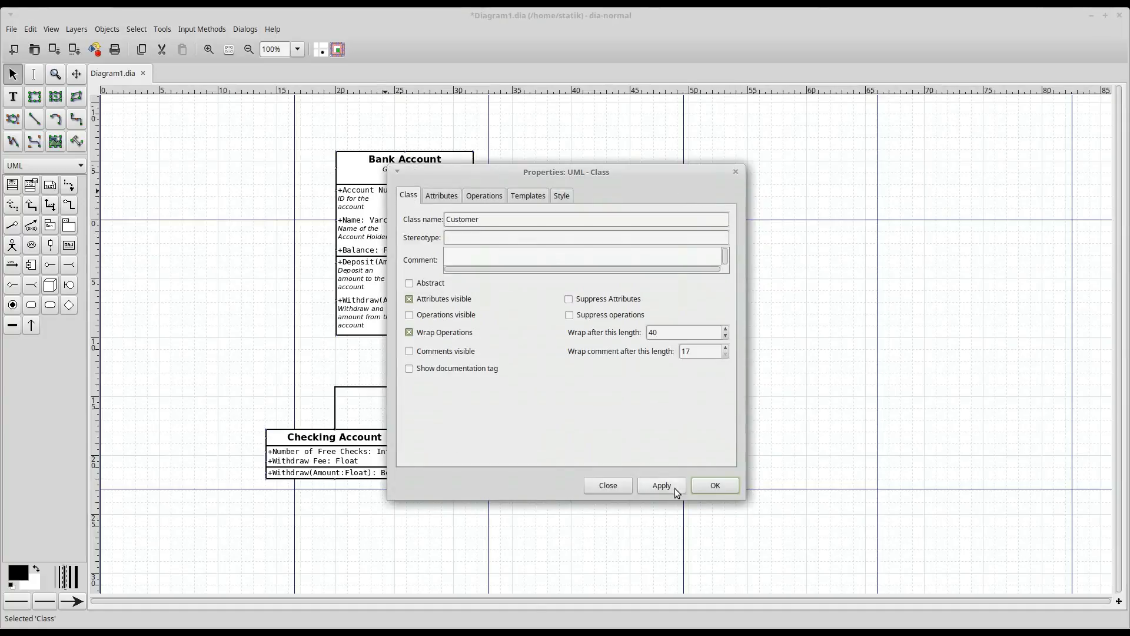
{"action": "left_click", "coordinate": [733, 491]}
{"action": "left_click_drag", "start_coordinate": [670, 178], "coordinate": [671, 159]}
{"action": "left_click", "coordinate": [616, 331]}
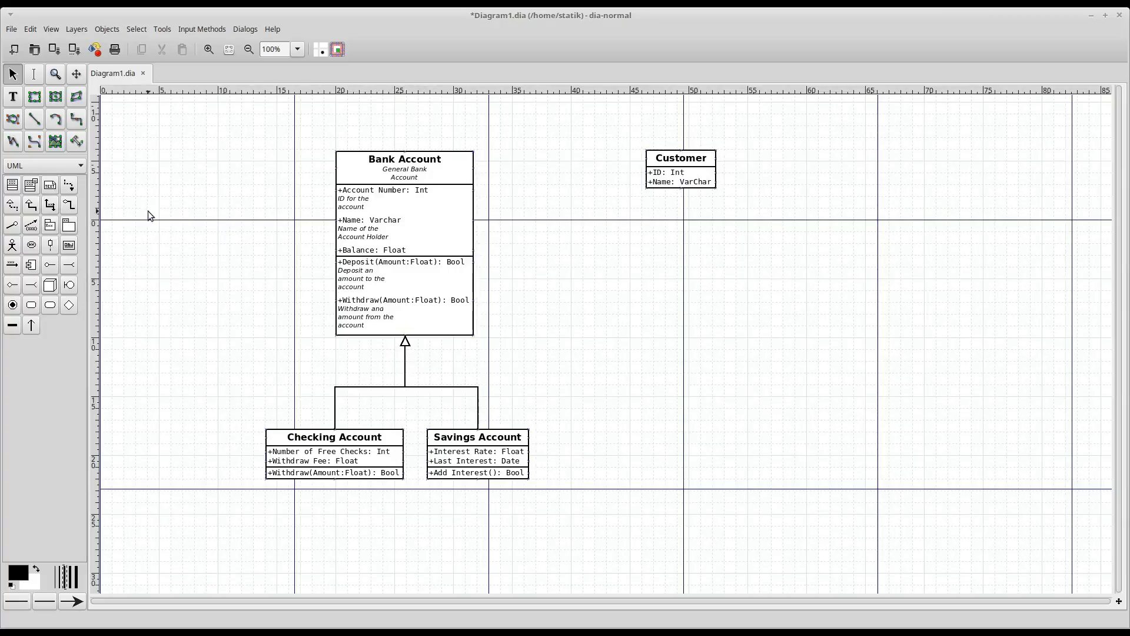
{"action": "left_click", "coordinate": [52, 205]}
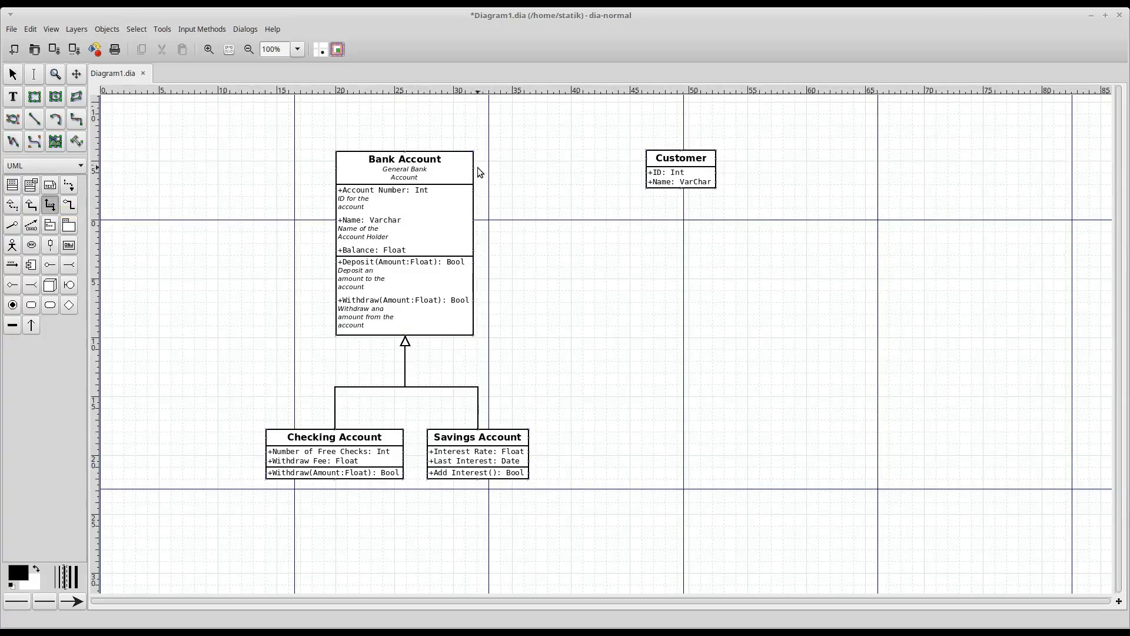
{"action": "left_click_drag", "start_coordinate": [480, 171], "coordinate": [701, 175]}
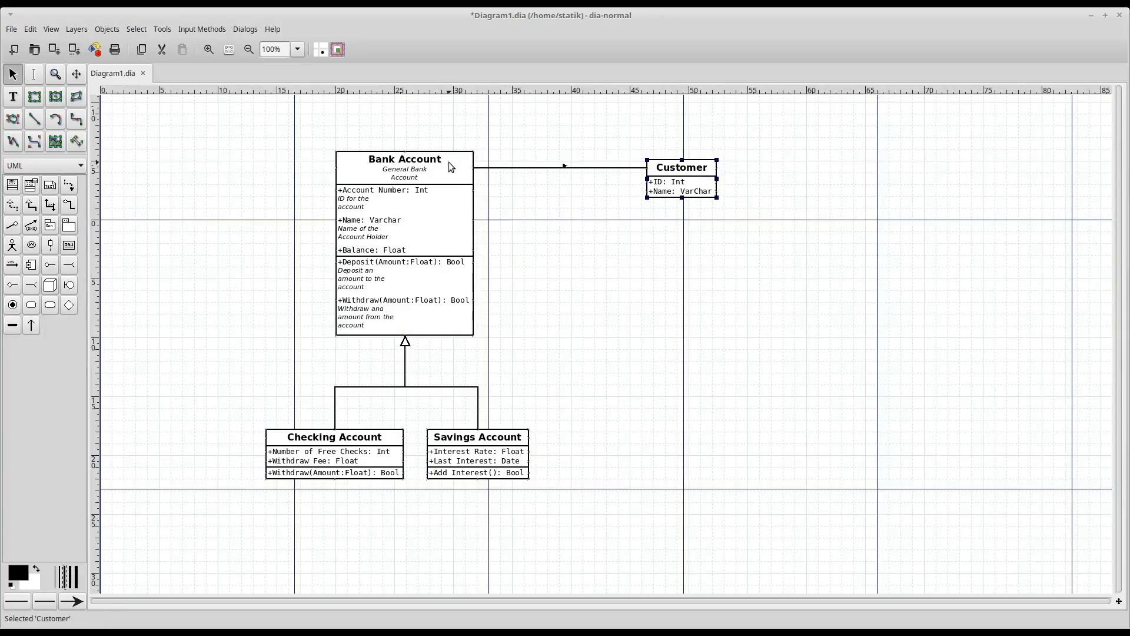
{"action": "double_click", "coordinate": [598, 168]}
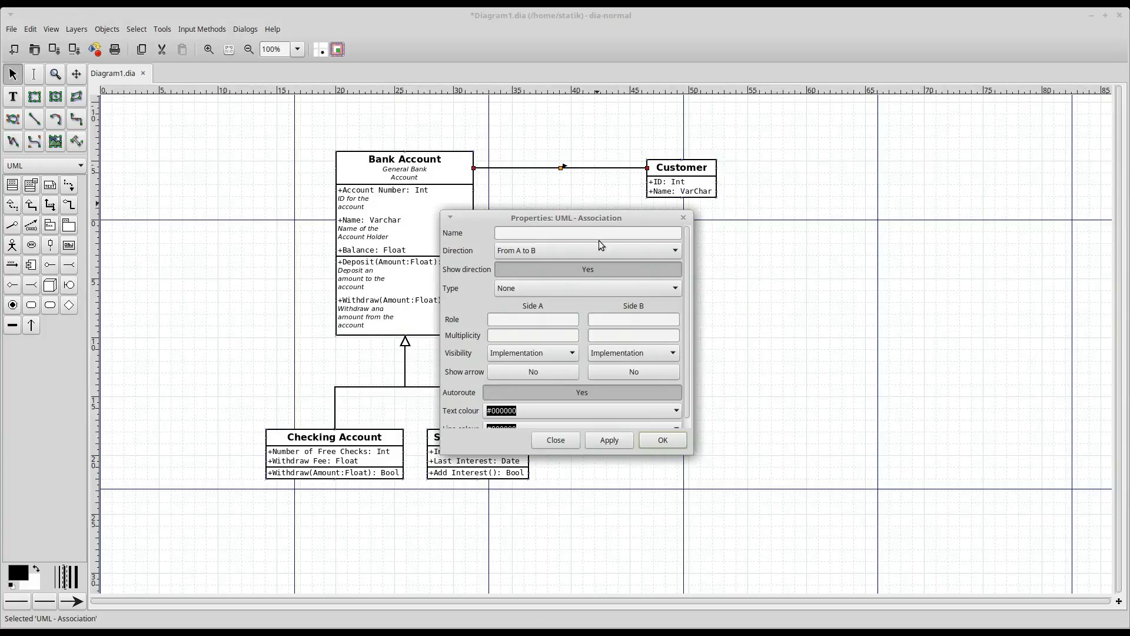
{"action": "left_click_drag", "start_coordinate": [562, 222], "coordinate": [782, 239]}
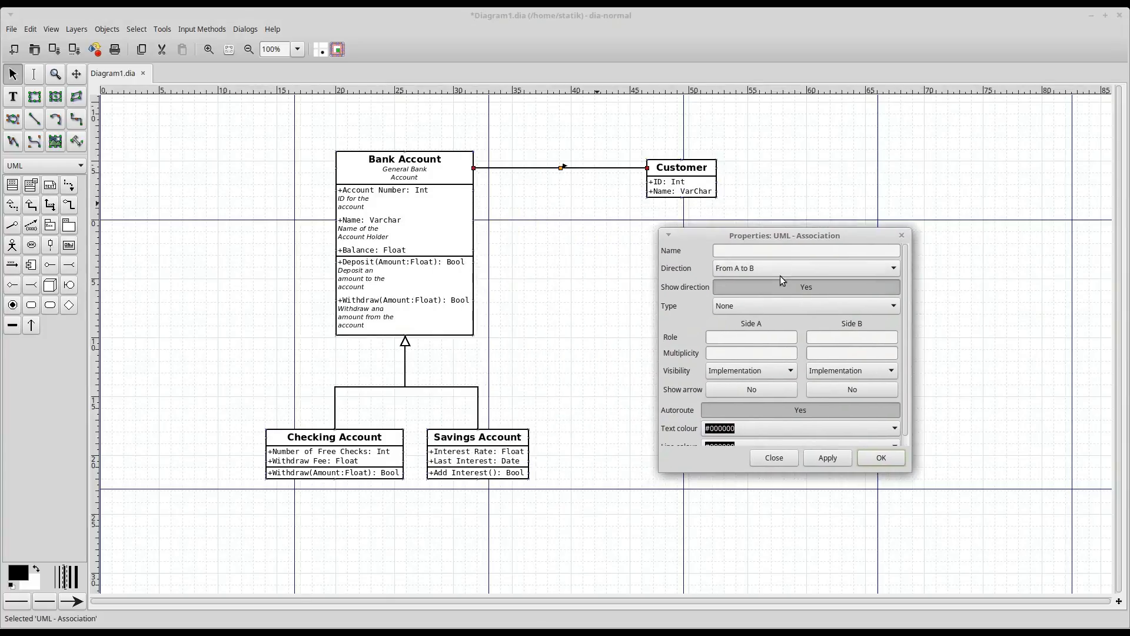
{"action": "left_click", "coordinate": [775, 458]}
{"action": "left_click", "coordinate": [602, 169]}
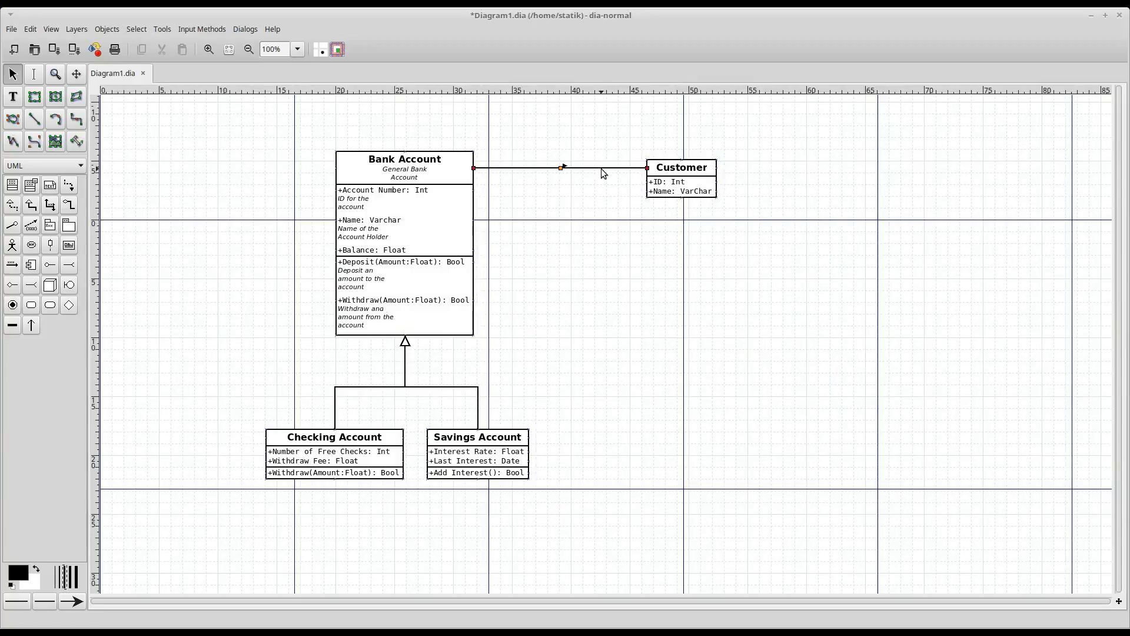
{"action": "key", "text": "Delete"}
Step: Draw an association from Customer to Bank Account and set its direction to From B to A
{"action": "left_click", "coordinate": [50, 206]}
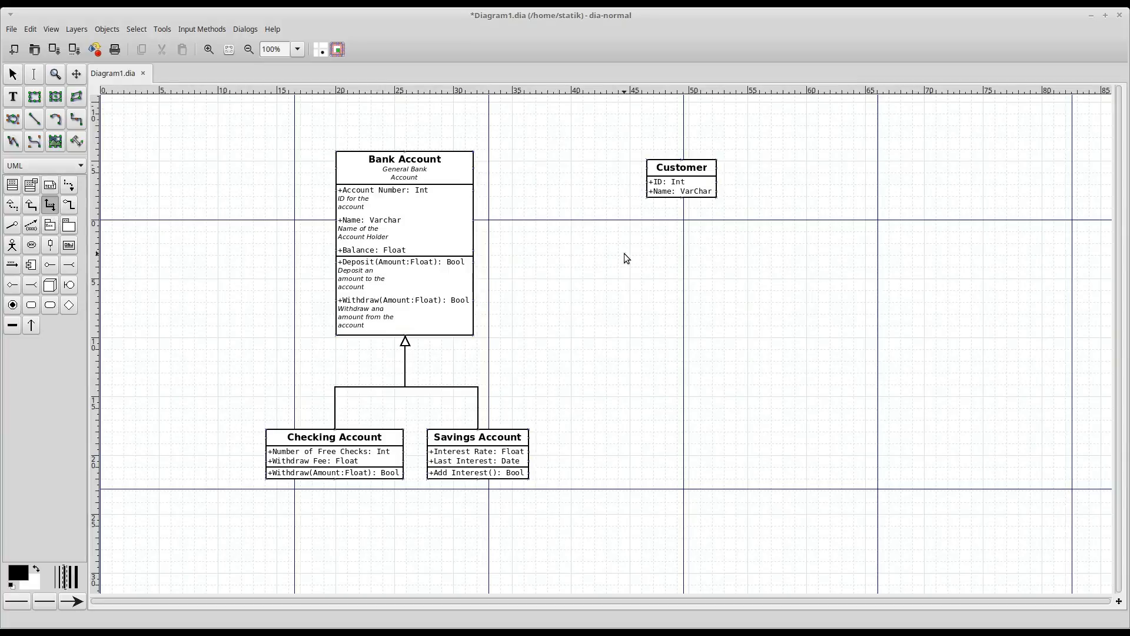
{"action": "left_click_drag", "start_coordinate": [647, 169], "coordinate": [473, 169]}
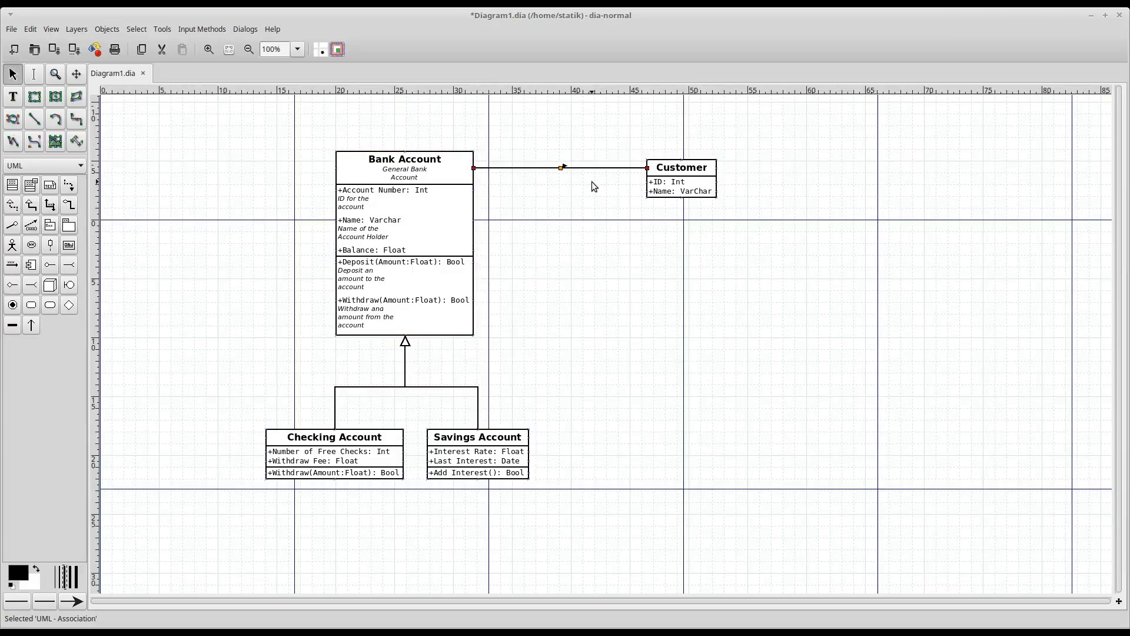
{"action": "double_click", "coordinate": [560, 169]}
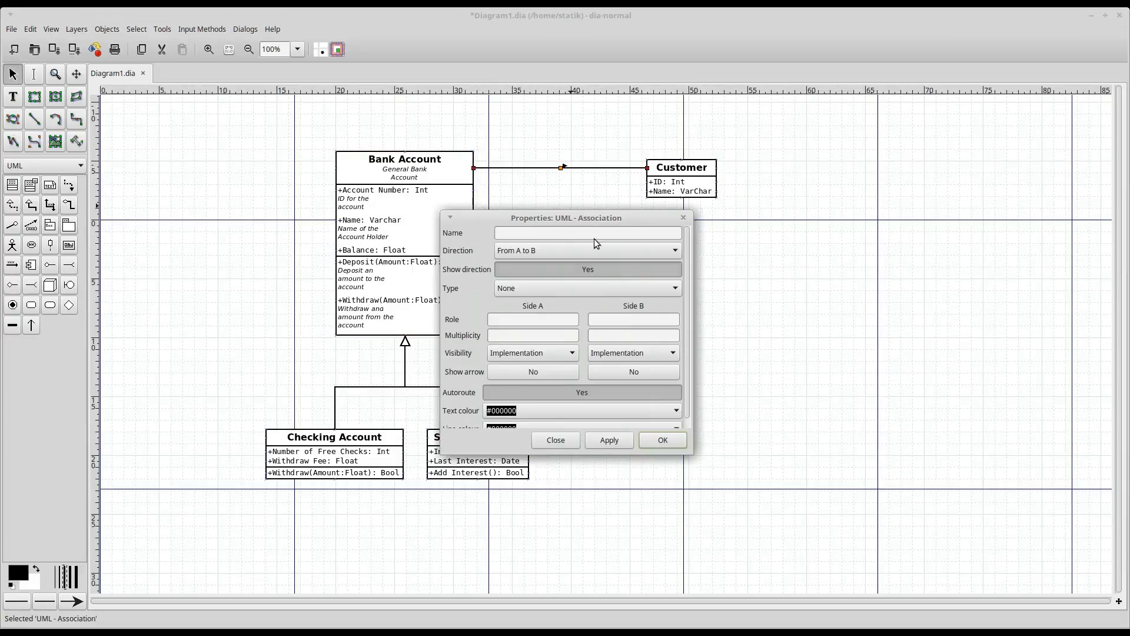
{"action": "left_click", "coordinate": [513, 250]}
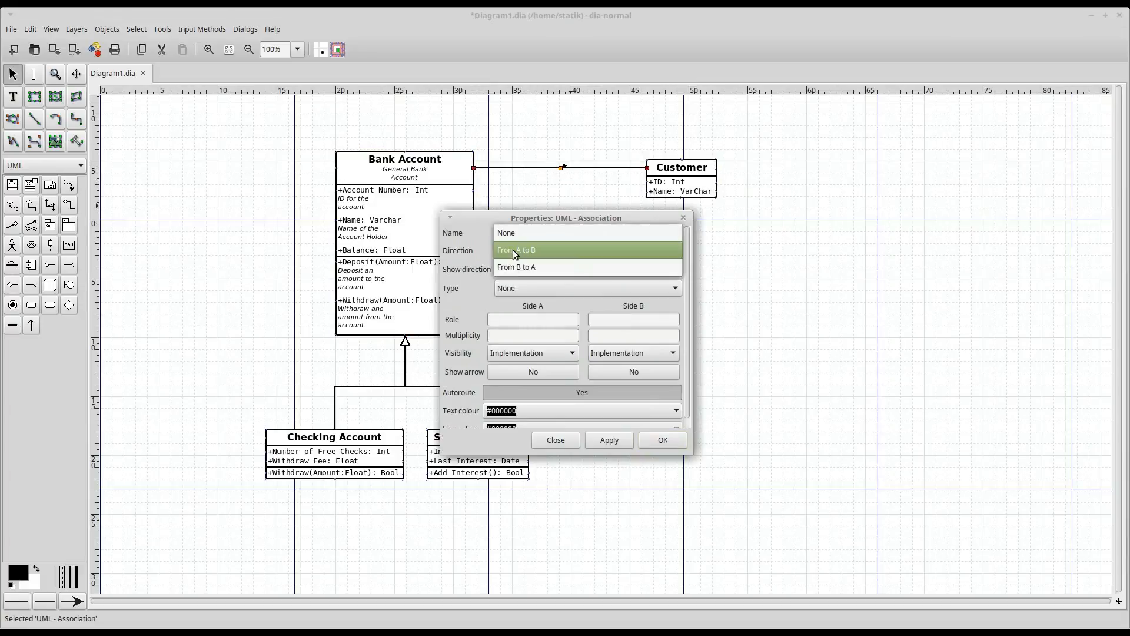
{"action": "left_click", "coordinate": [513, 262]}
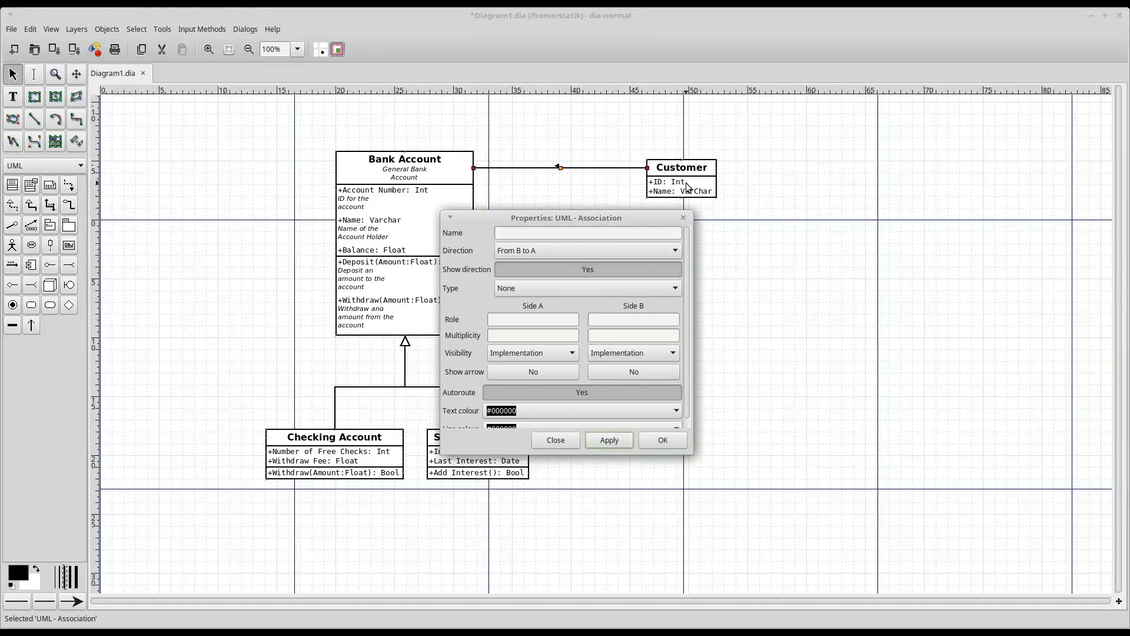
Step: Name the association between Customer and Bank Account Has and apply the change
{"action": "left_click", "coordinate": [568, 292]}
{"action": "left_click", "coordinate": [567, 291]}
{"action": "left_click", "coordinate": [535, 233]}
{"action": "type", "text": "Has"}
{"action": "left_click", "coordinate": [618, 443]}
Step: Set the Has association's multiplicity to 1 on side A and 1...n on side B, and apply it
{"action": "left_click", "coordinate": [612, 337]}
{"action": "left_click", "coordinate": [610, 440]}
{"action": "left_click", "coordinate": [532, 335]}
{"action": "left_click", "coordinate": [607, 337]}
{"action": "key", "text": "BackSpace"}
{"action": "left_click", "coordinate": [623, 436]}
{"action": "left_click", "coordinate": [618, 331]}
{"action": "type", "text": "1"}
{"action": "left_click", "coordinate": [587, 439]}
Step: Try the Has association's arrow on side A, and switch it to show on side B only
{"action": "left_click", "coordinate": [545, 369]}
{"action": "left_click", "coordinate": [615, 439]}
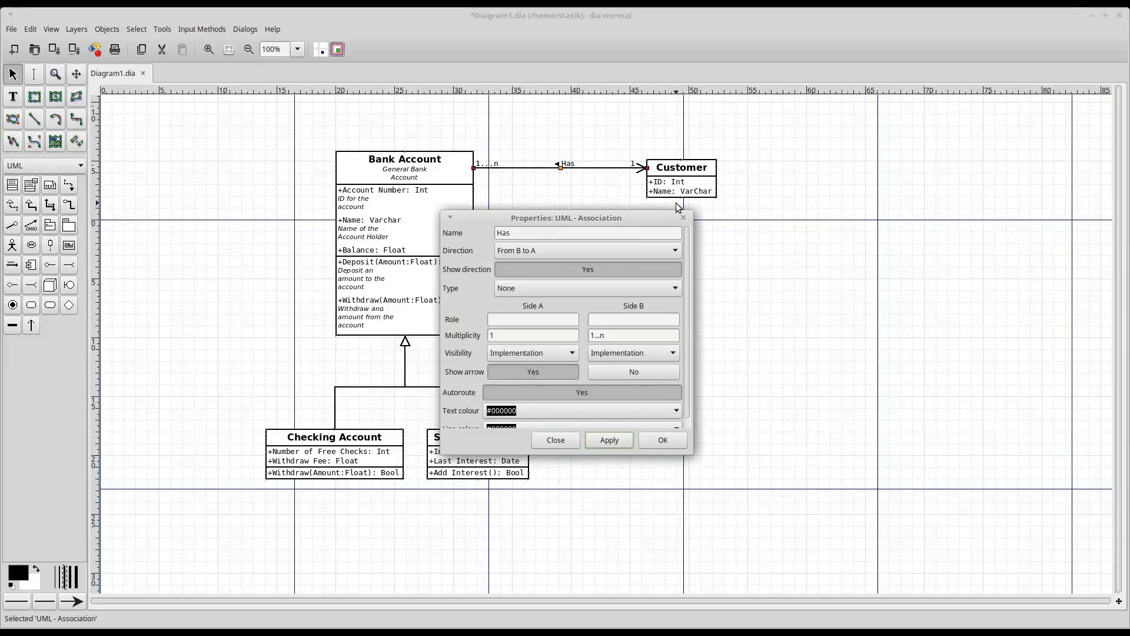
{"action": "left_click", "coordinate": [549, 368]}
{"action": "left_click", "coordinate": [642, 376]}
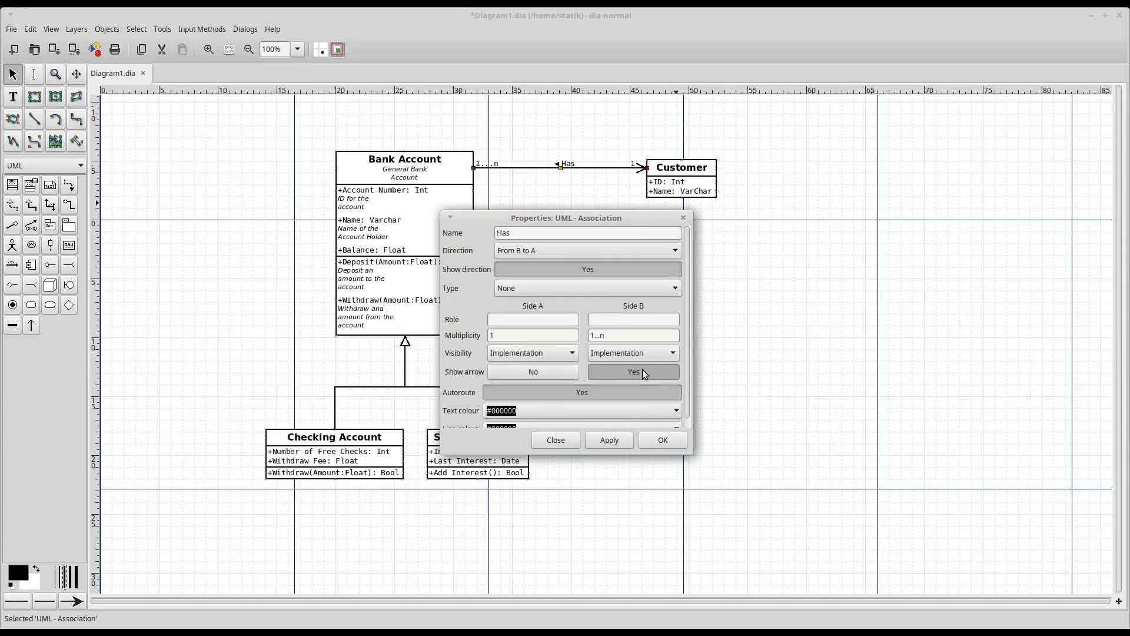
{"action": "left_click", "coordinate": [610, 442]}
Step: Shift the Has association's midpoint slightly toward Customer, and move Customer up and back level with the Bank Account header
{"action": "scroll", "coordinate": [684, 309], "scroll_direction": "down", "scroll_amount": 2}
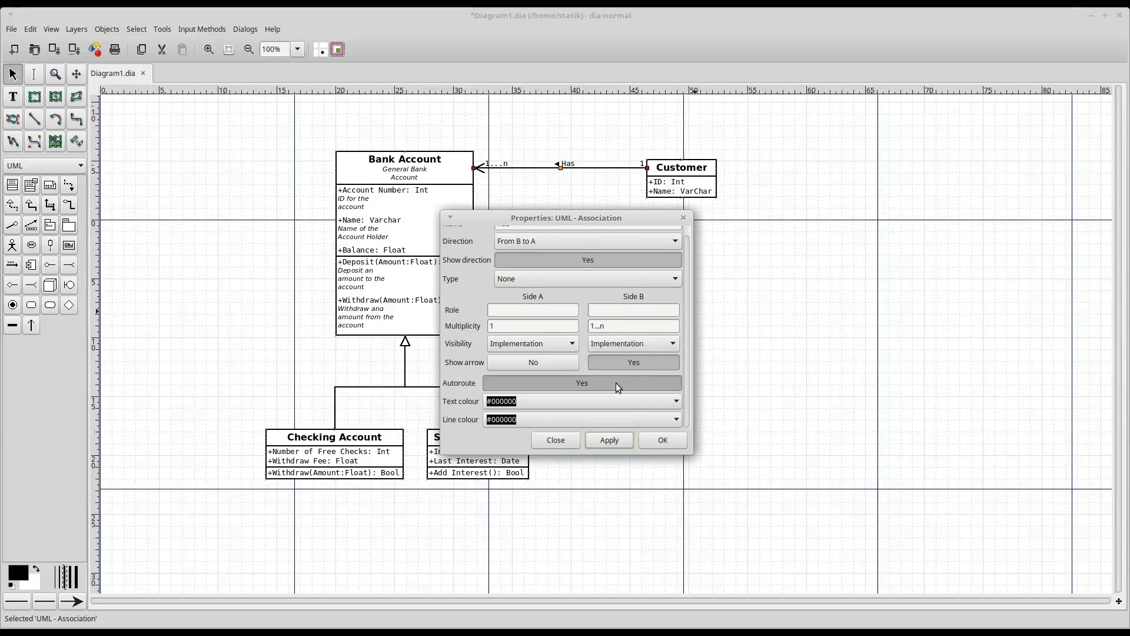
{"action": "mouse_move", "coordinate": [563, 172]}
{"action": "left_mouse_down"}
{"action": "mouse_move", "coordinate": [562, 186]}
{"action": "mouse_move", "coordinate": [530, 184]}
{"action": "mouse_move", "coordinate": [580, 187]}
{"action": "mouse_move", "coordinate": [555, 184]}
{"action": "mouse_move", "coordinate": [570, 188]}
{"action": "left_mouse_up"}
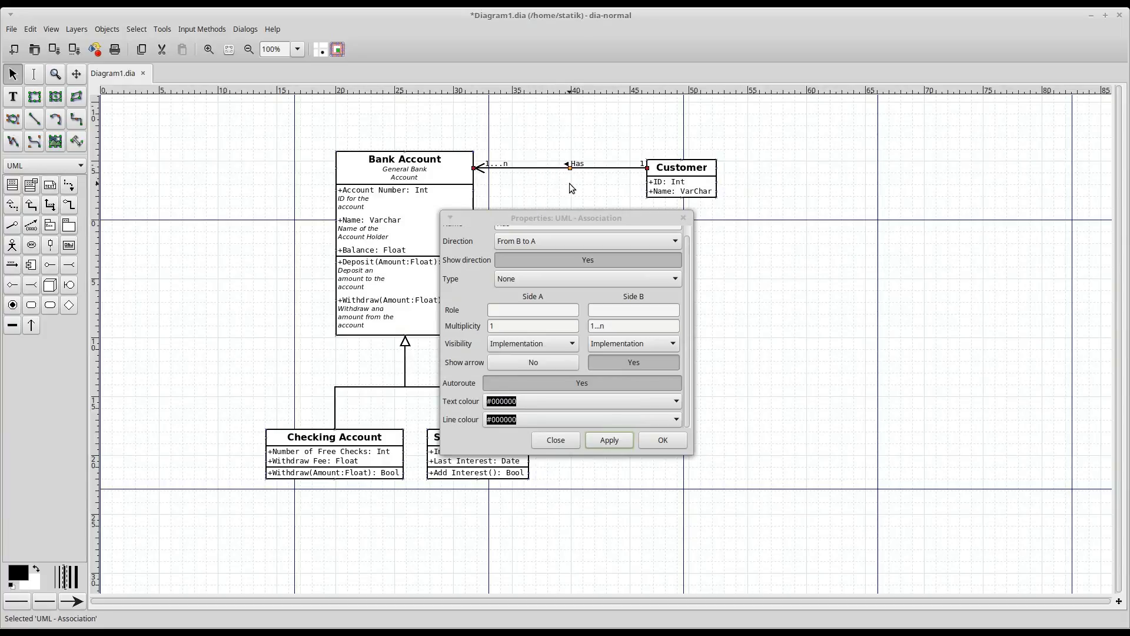
{"action": "left_click_drag", "start_coordinate": [695, 185], "coordinate": [701, 143]}
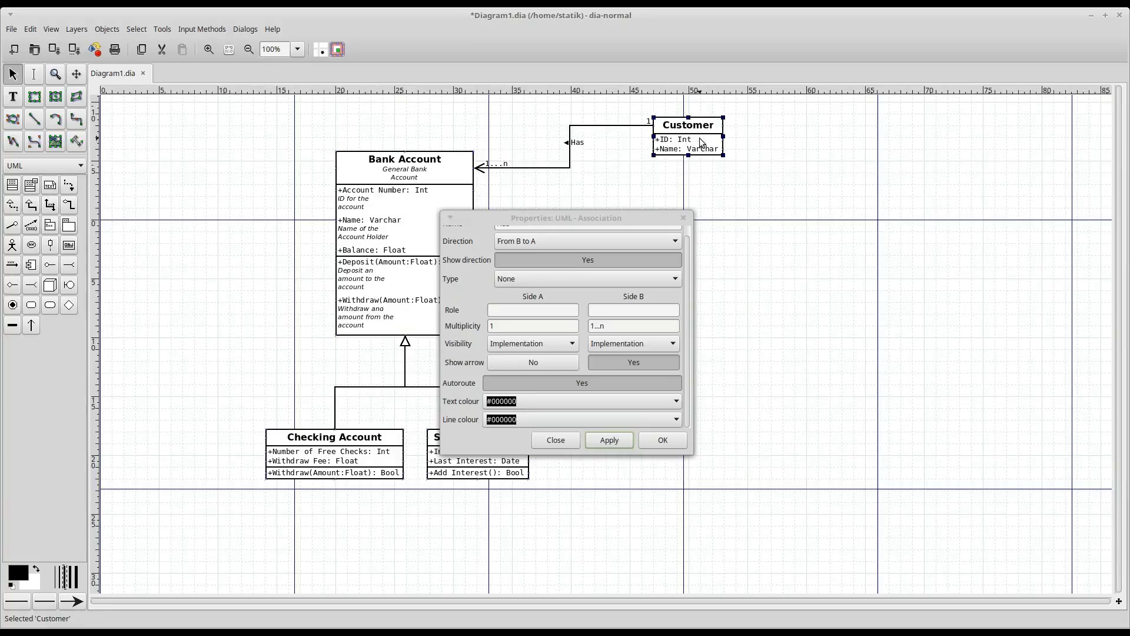
{"action": "left_click", "coordinate": [570, 147]}
{"action": "mouse_move", "coordinate": [571, 150]}
{"action": "left_mouse_down"}
{"action": "mouse_move", "coordinate": [529, 150]}
{"action": "mouse_move", "coordinate": [592, 151]}
{"action": "mouse_move", "coordinate": [570, 152]}
{"action": "left_mouse_up"}
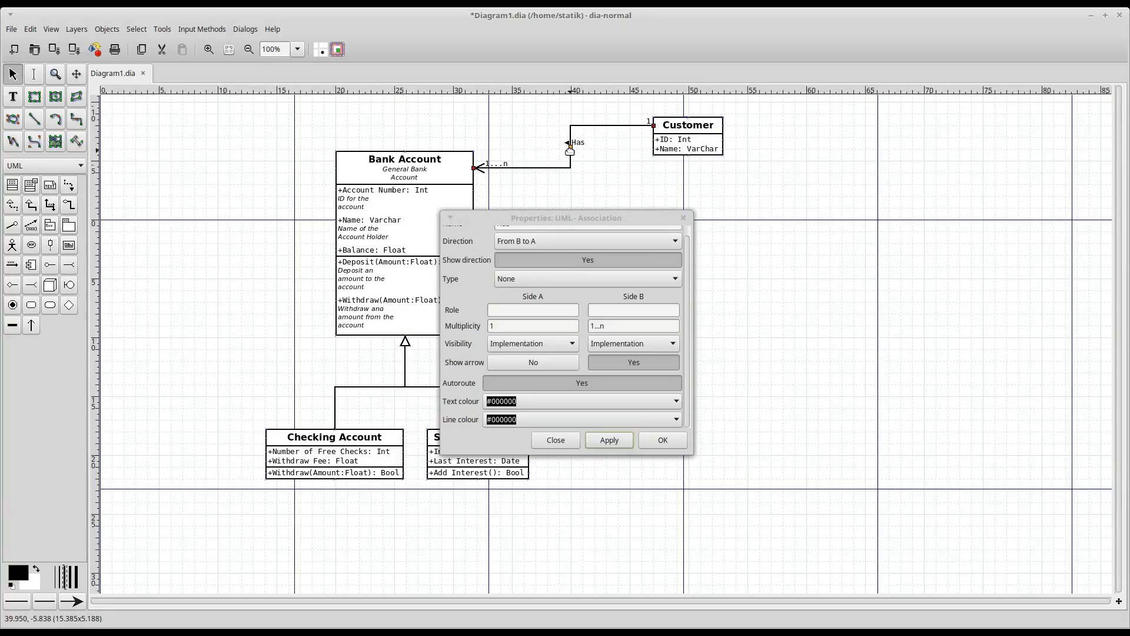
{"action": "left_click_drag", "start_coordinate": [704, 138], "coordinate": [701, 178]}
Step: Move the Customer class slightly farther from Bank Account, keeping the Has association line straight
{"action": "left_click", "coordinate": [576, 169]}
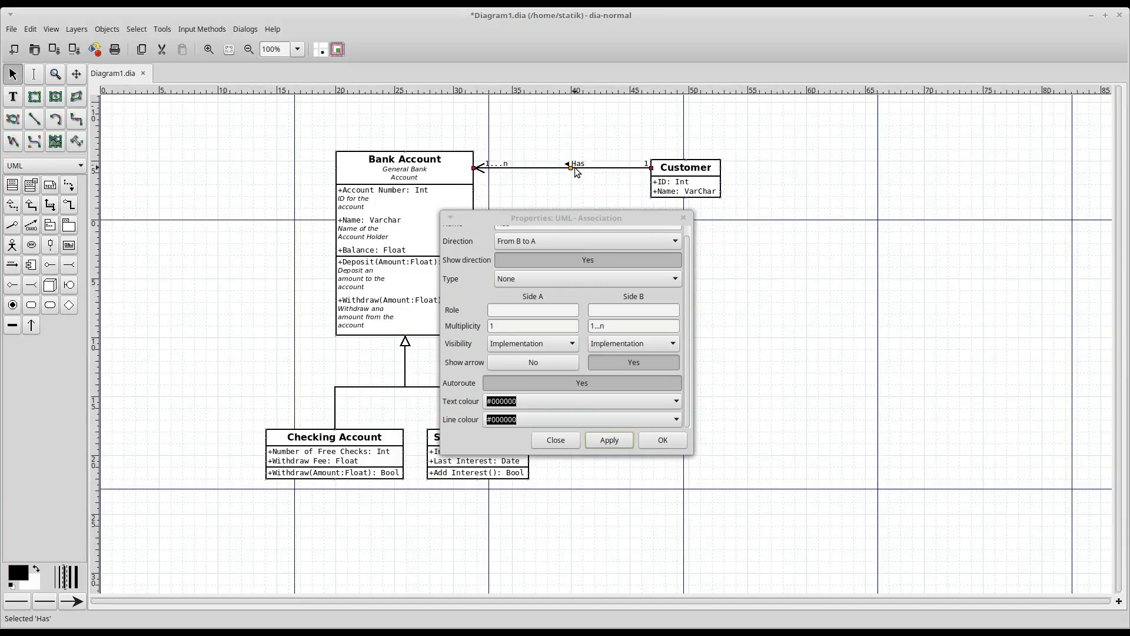
{"action": "left_click_drag", "start_coordinate": [569, 168], "coordinate": [568, 167]}
{"action": "left_click", "coordinate": [583, 135]}
{"action": "left_click", "coordinate": [625, 167]}
{"action": "mouse_move", "coordinate": [651, 168]}
{"action": "left_mouse_down"}
{"action": "mouse_move", "coordinate": [628, 180]}
{"action": "mouse_move", "coordinate": [652, 169]}
{"action": "left_mouse_up"}
{"action": "left_click", "coordinate": [681, 184]}
{"action": "left_click_drag", "start_coordinate": [682, 184], "coordinate": [690, 184]}
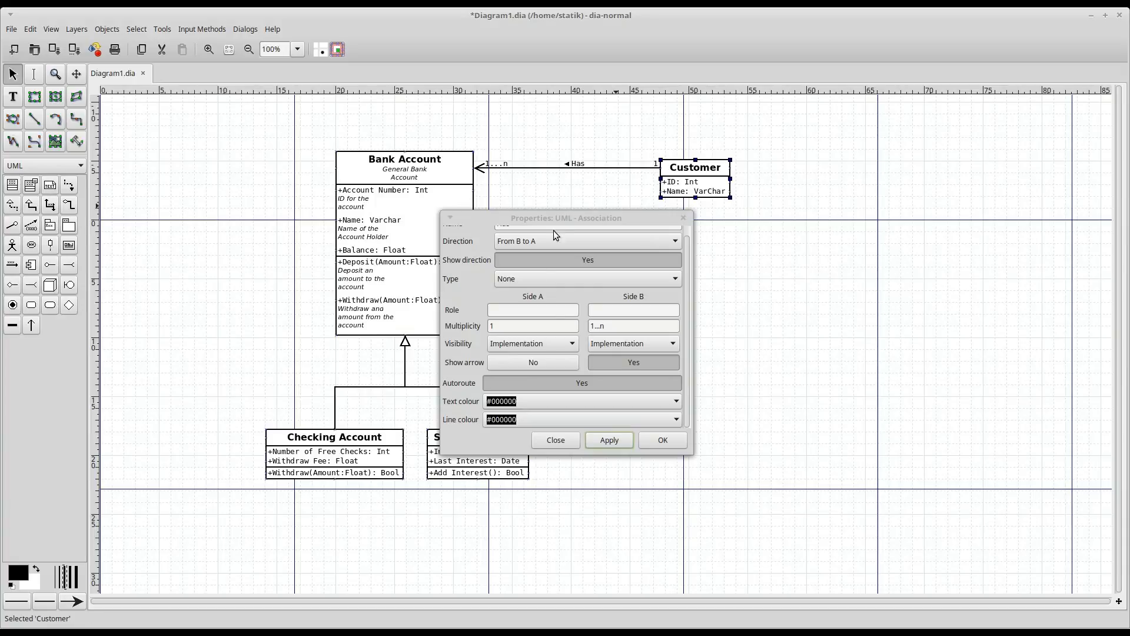
Step: Set the Has association's direction back to From B to A and accept its properties
{"action": "left_click", "coordinate": [557, 189]}
{"action": "scroll", "coordinate": [565, 245], "scroll_direction": "up", "scroll_amount": 2}
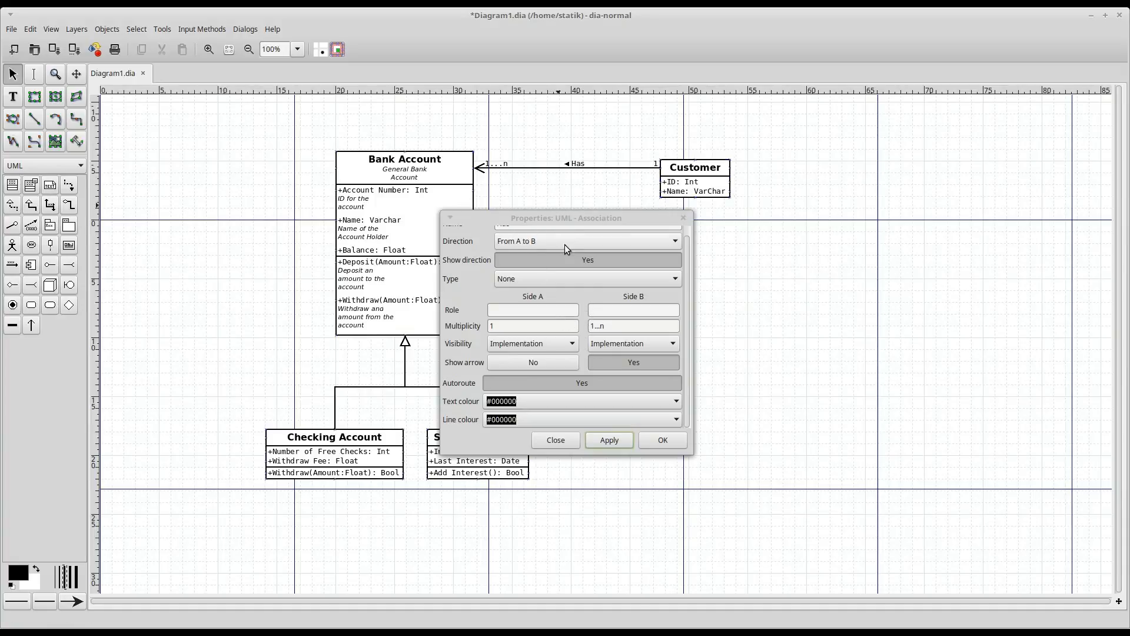
{"action": "left_click", "coordinate": [564, 245]}
{"action": "left_click", "coordinate": [565, 260]}
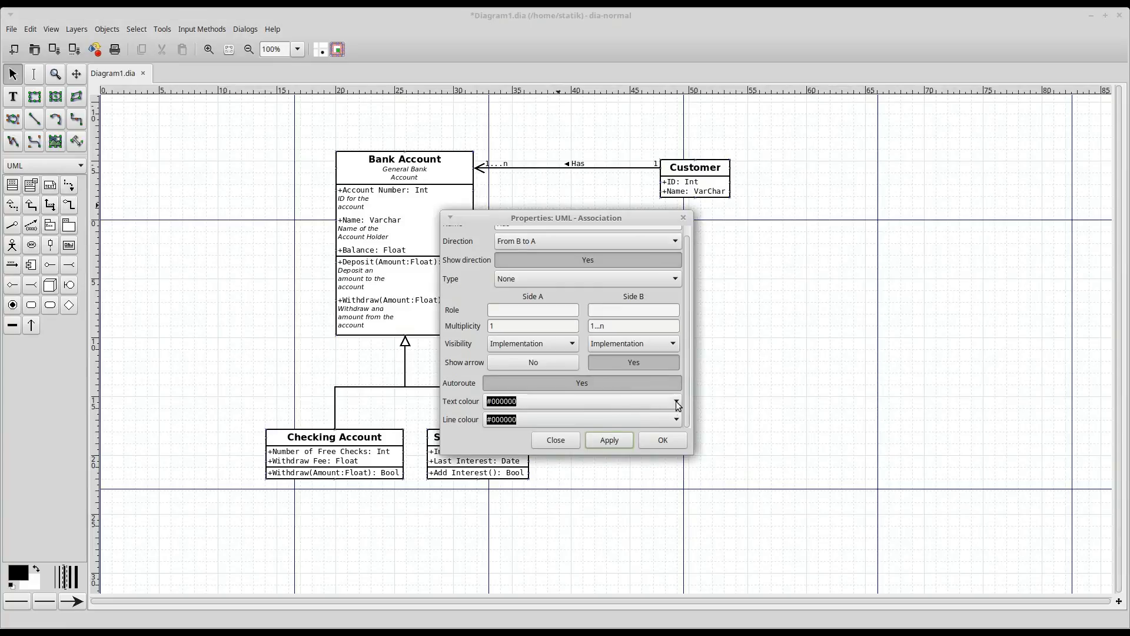
{"action": "left_click_drag", "start_coordinate": [687, 312], "coordinate": [686, 292]}
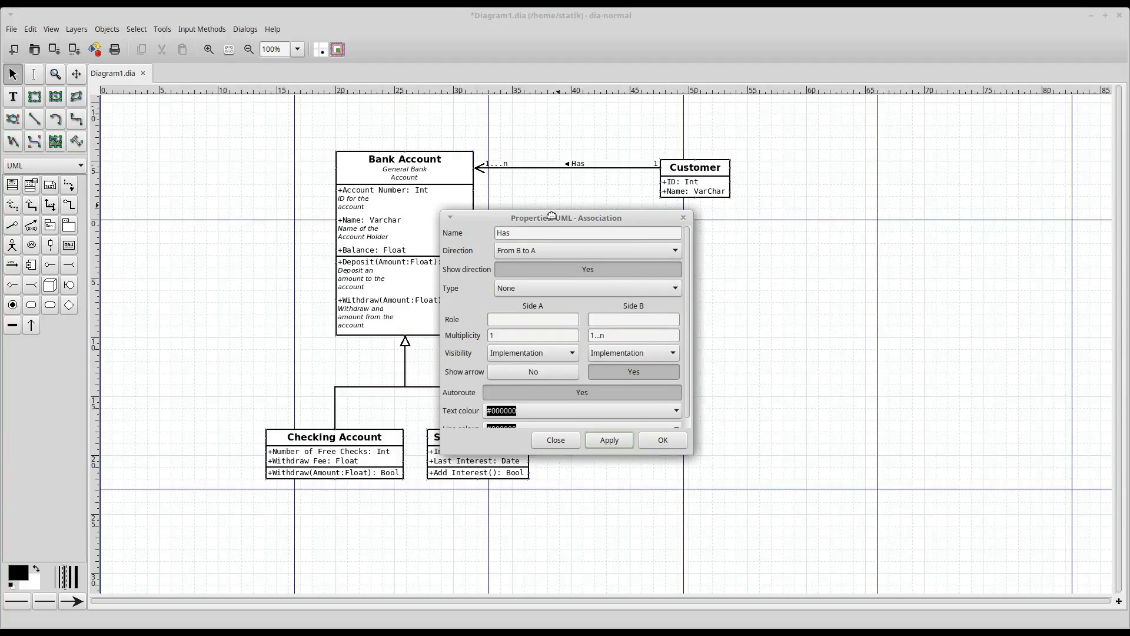
{"action": "left_click_drag", "start_coordinate": [552, 216], "coordinate": [762, 257]}
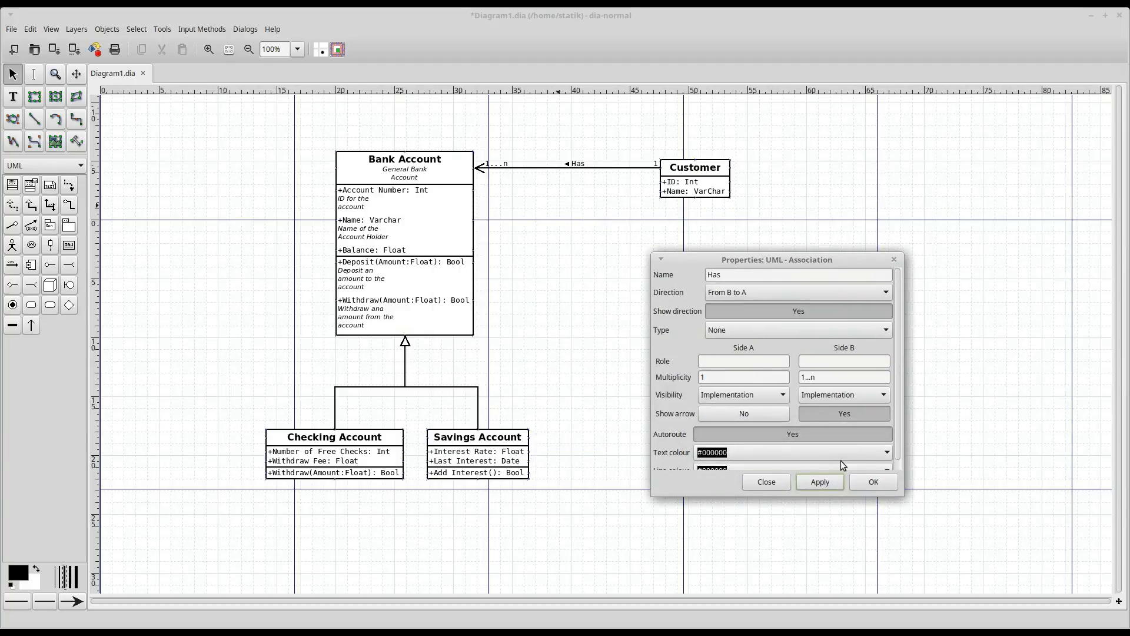
{"action": "left_click", "coordinate": [868, 486]}
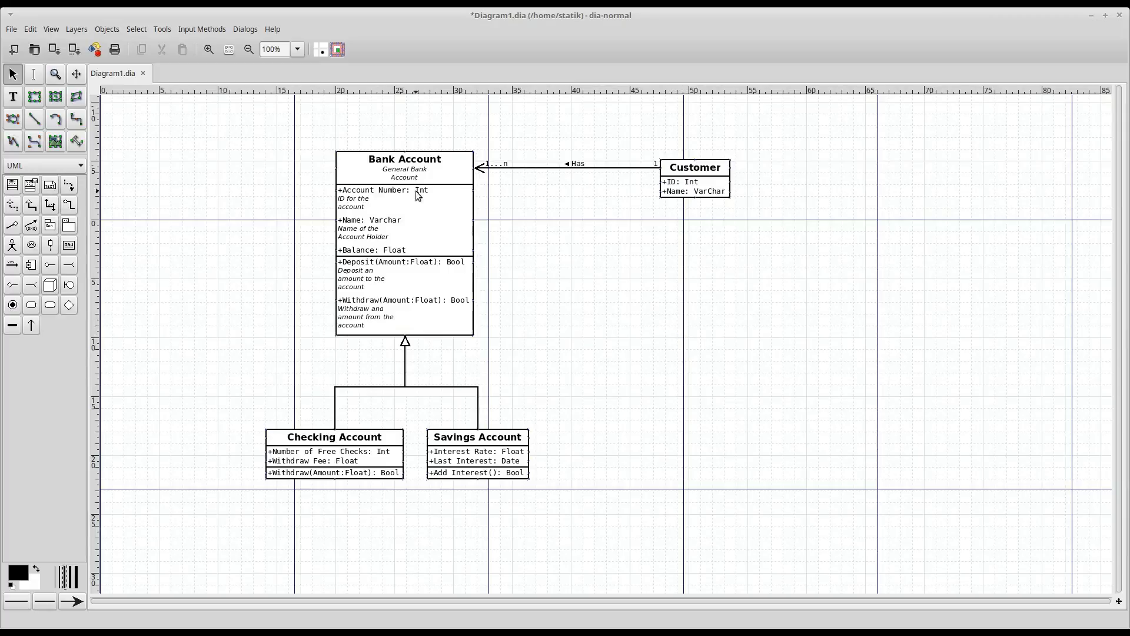
Step: Save the diagram as Class Diagram.dia in the home folder, declining to overwrite the existing Diagram1.dia
{"action": "left_click", "coordinate": [12, 30]}
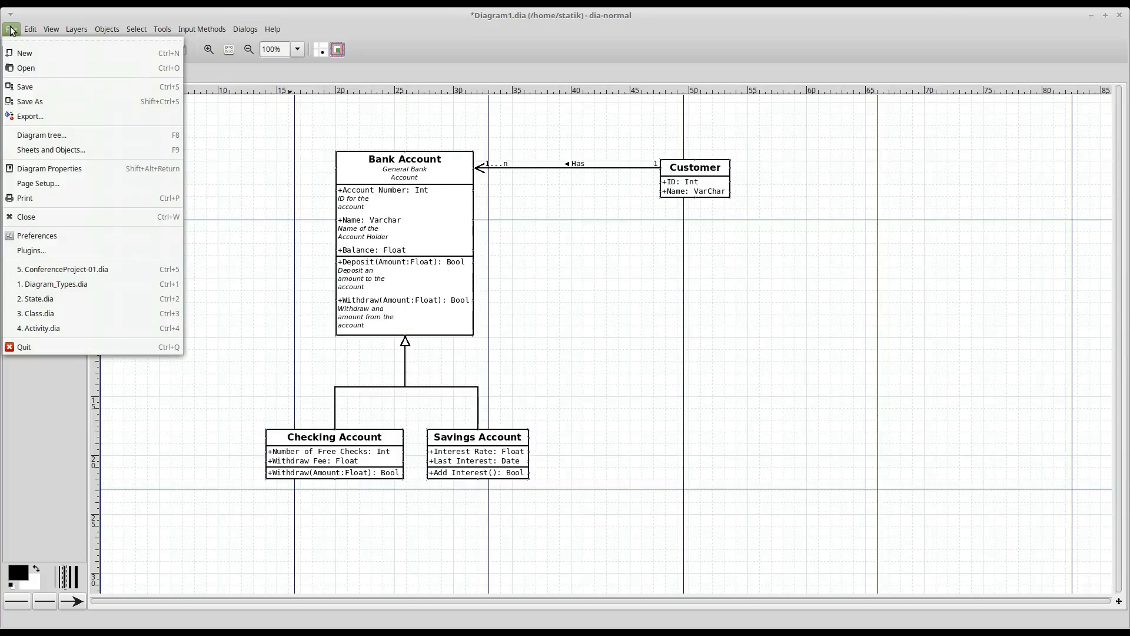
{"action": "left_click", "coordinate": [27, 88]}
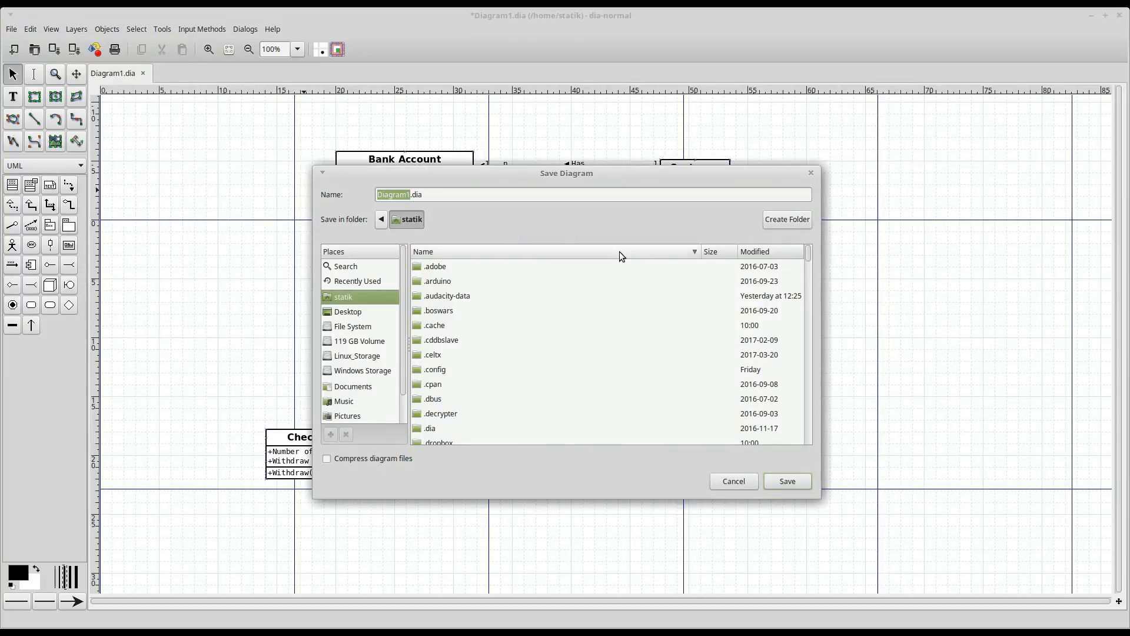
{"action": "left_click", "coordinate": [784, 482]}
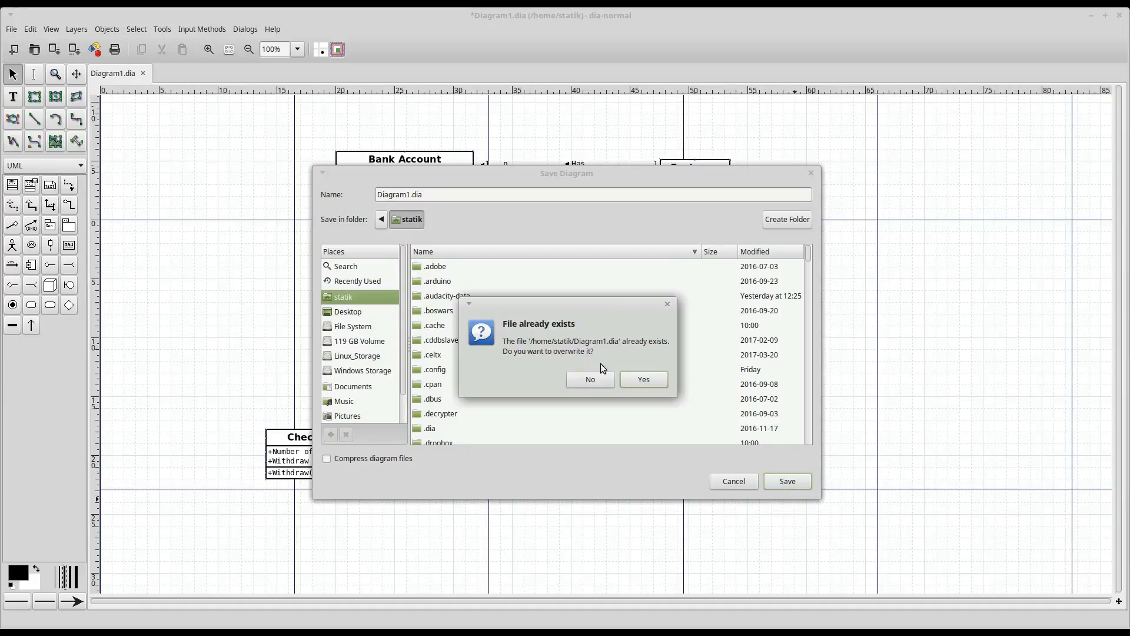
{"action": "left_click", "coordinate": [590, 379]}
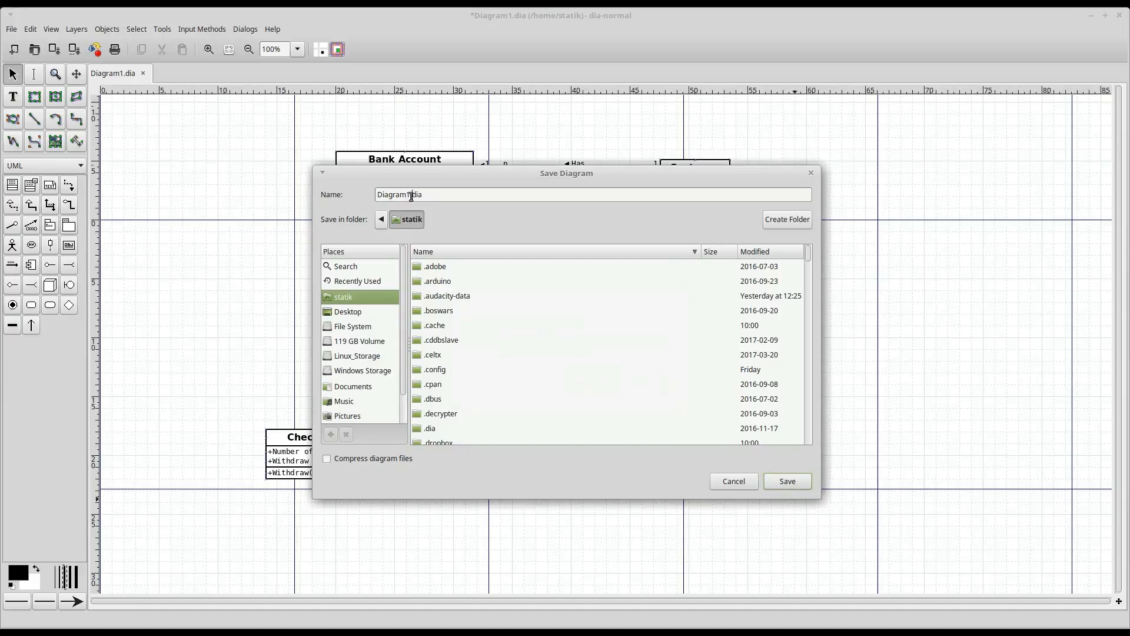
{"action": "left_click_drag", "start_coordinate": [412, 196], "coordinate": [270, 174]}
{"action": "type", "text": "Class Diagram"}
{"action": "key", "text": "Return"}
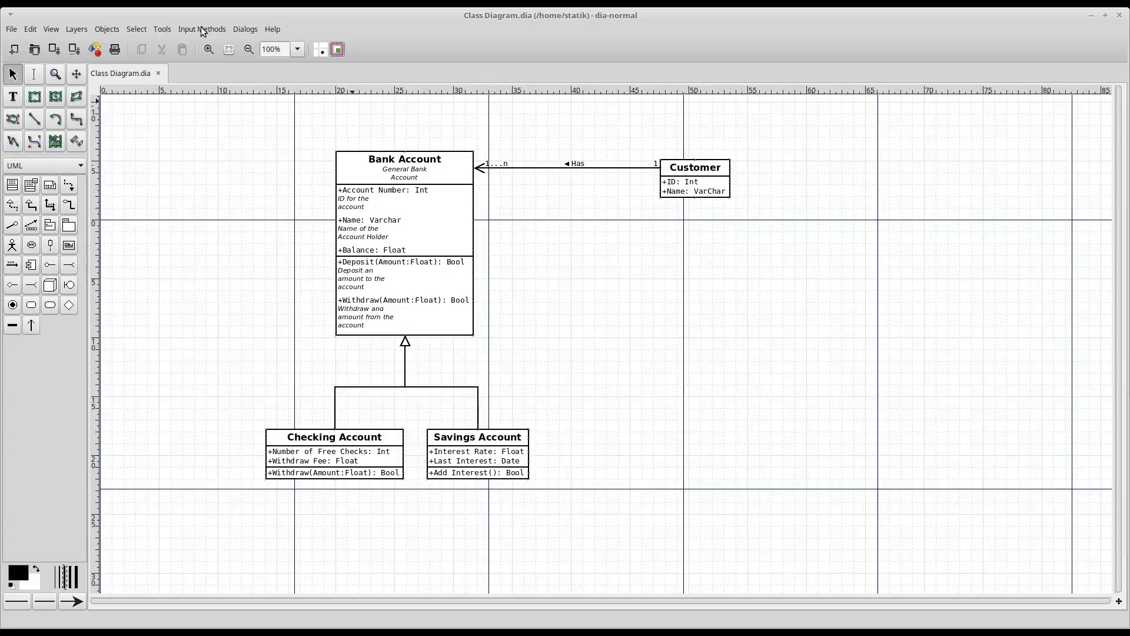
Step: Export the diagram as Class Diagram.png in the home folder, using the Cairo PNG (*.png) file type
{"action": "left_click", "coordinate": [11, 29]}
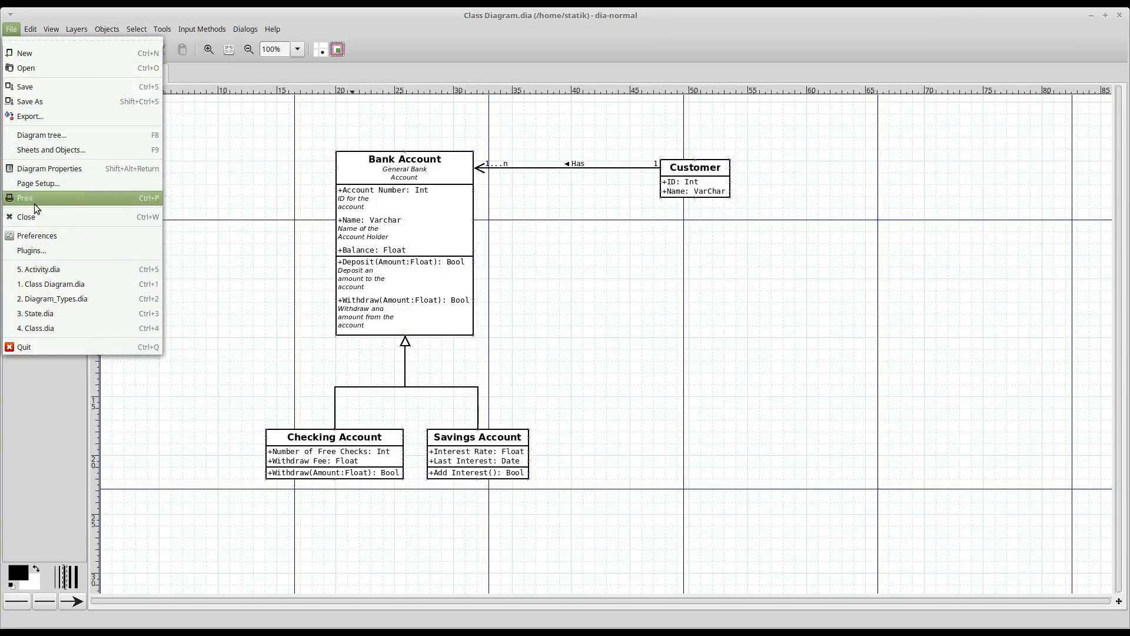
{"action": "left_click", "coordinate": [69, 121]}
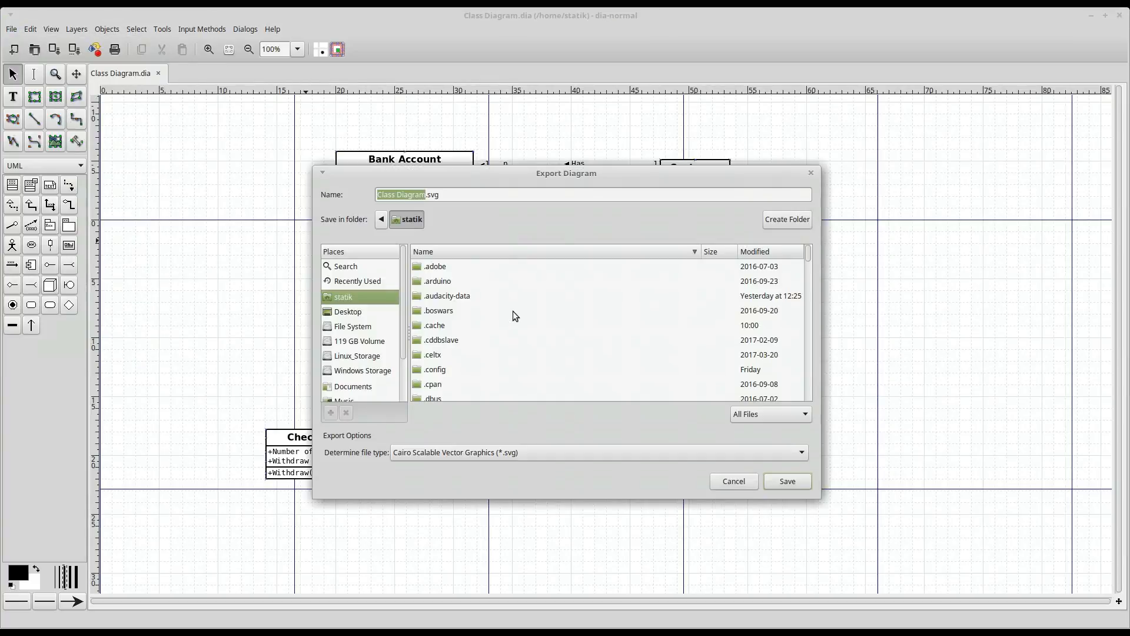
{"action": "left_click", "coordinate": [476, 461]}
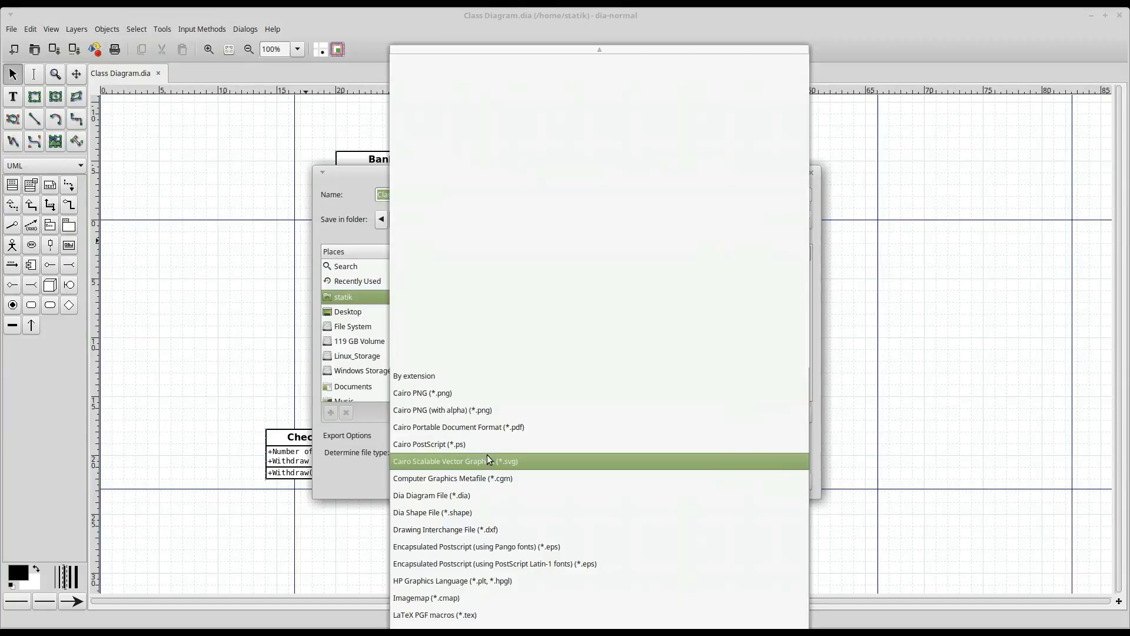
{"action": "scroll", "coordinate": [524, 577], "scroll_direction": "down", "scroll_amount": 5}
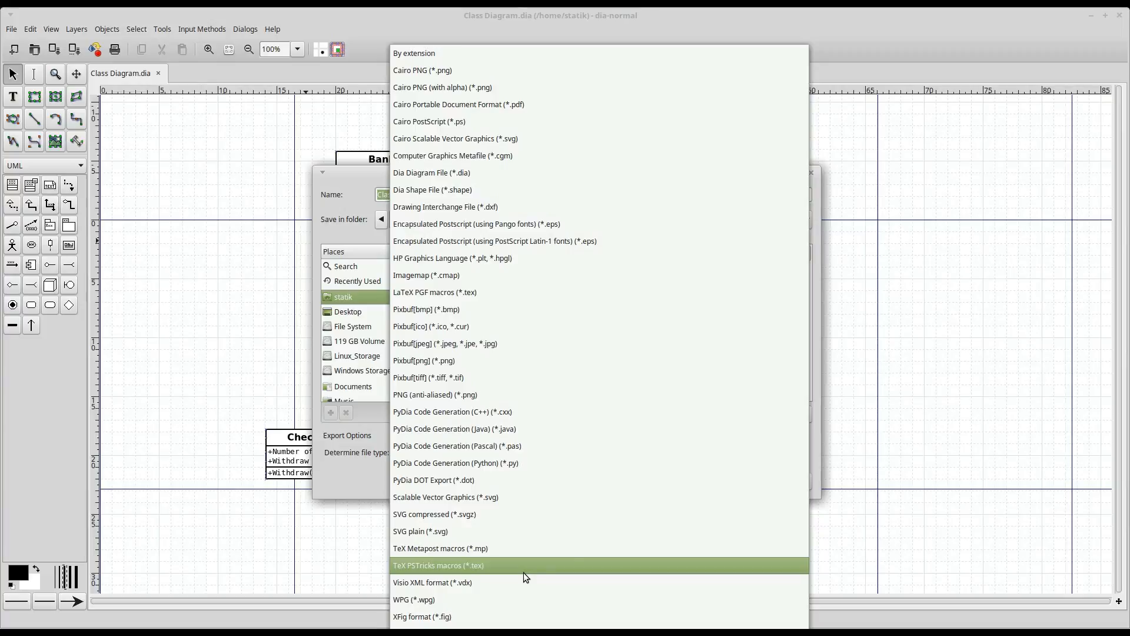
{"action": "left_click", "coordinate": [563, 69]}
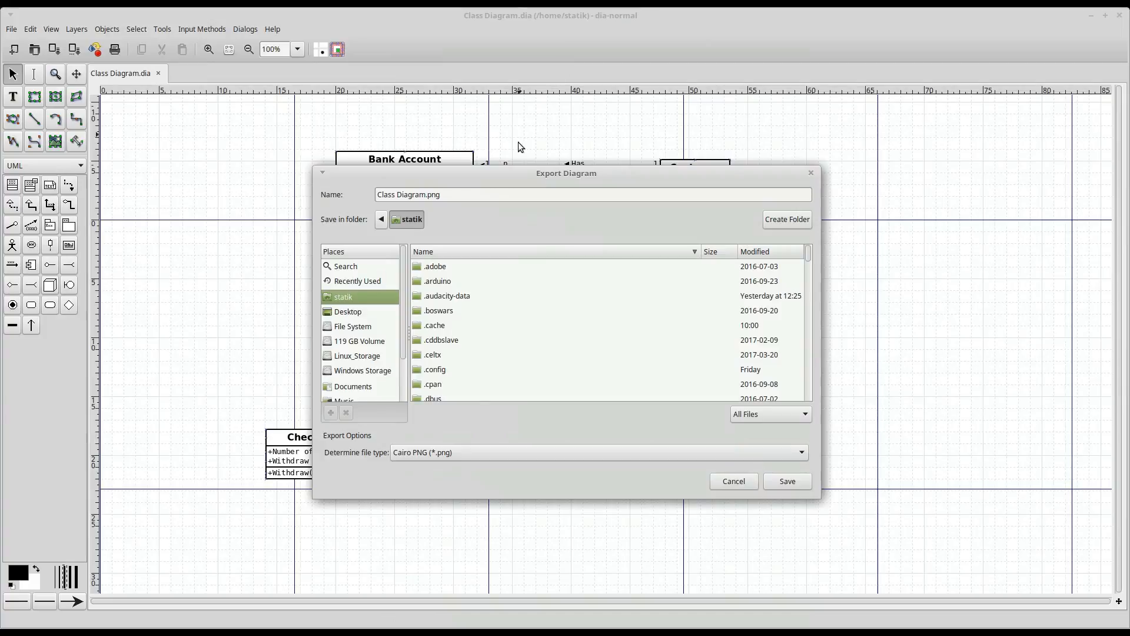
{"action": "left_click", "coordinate": [785, 484]}
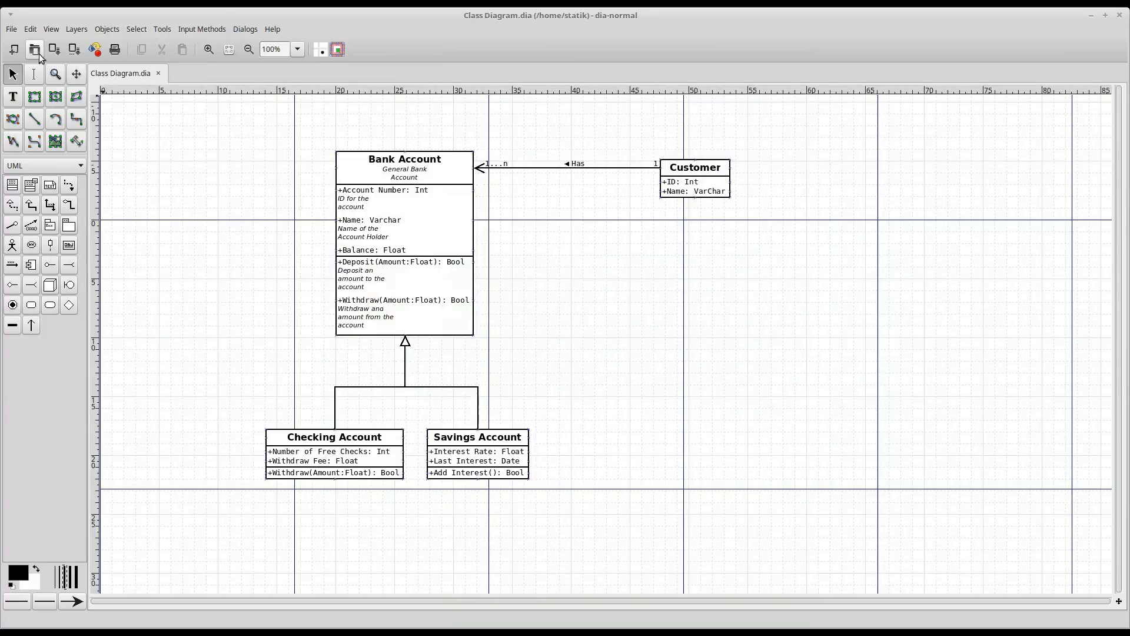
Step: Switch to the file manager, view Class Diagram.png from the home folder at high zoom, and close the image
{"action": "left_click", "coordinate": [172, 633]}
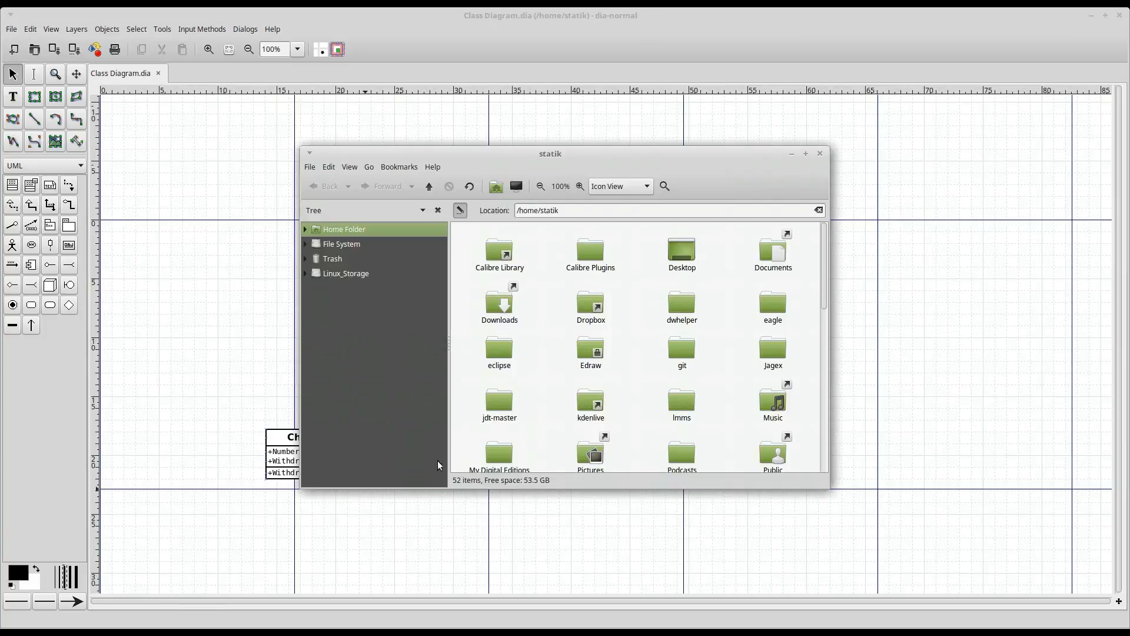
{"action": "scroll", "coordinate": [524, 428], "scroll_direction": "down", "scroll_amount": 10}
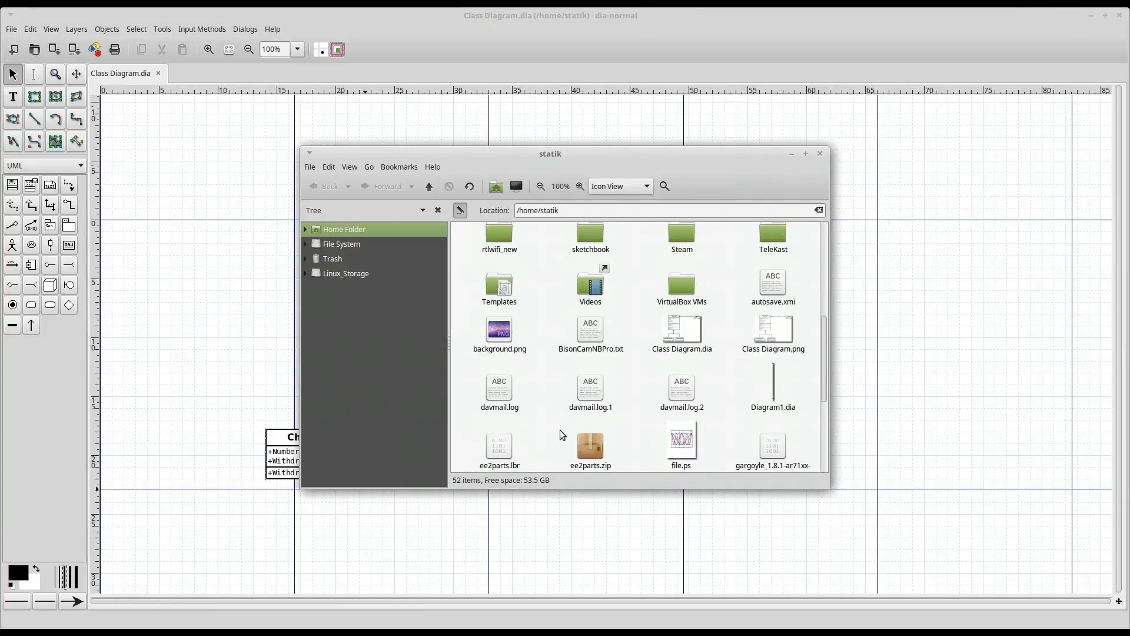
{"action": "double_click", "coordinate": [775, 330]}
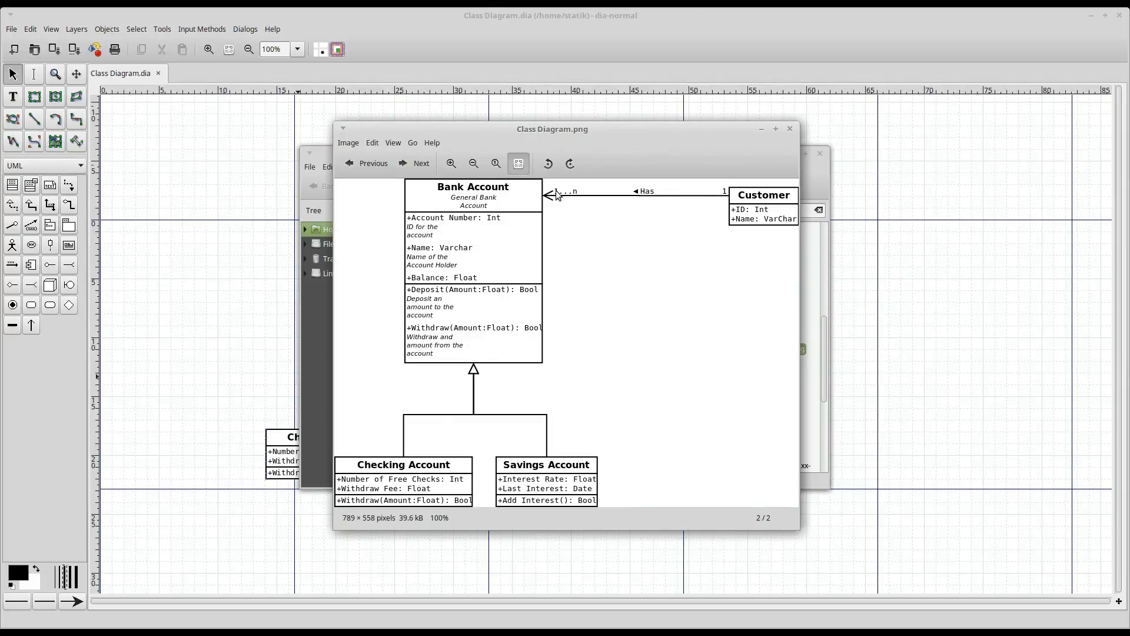
{"action": "scroll", "coordinate": [549, 204], "scroll_direction": "up", "scroll_amount": 1}
{"action": "scroll", "coordinate": [546, 202], "scroll_direction": "up", "scroll_amount": 10}
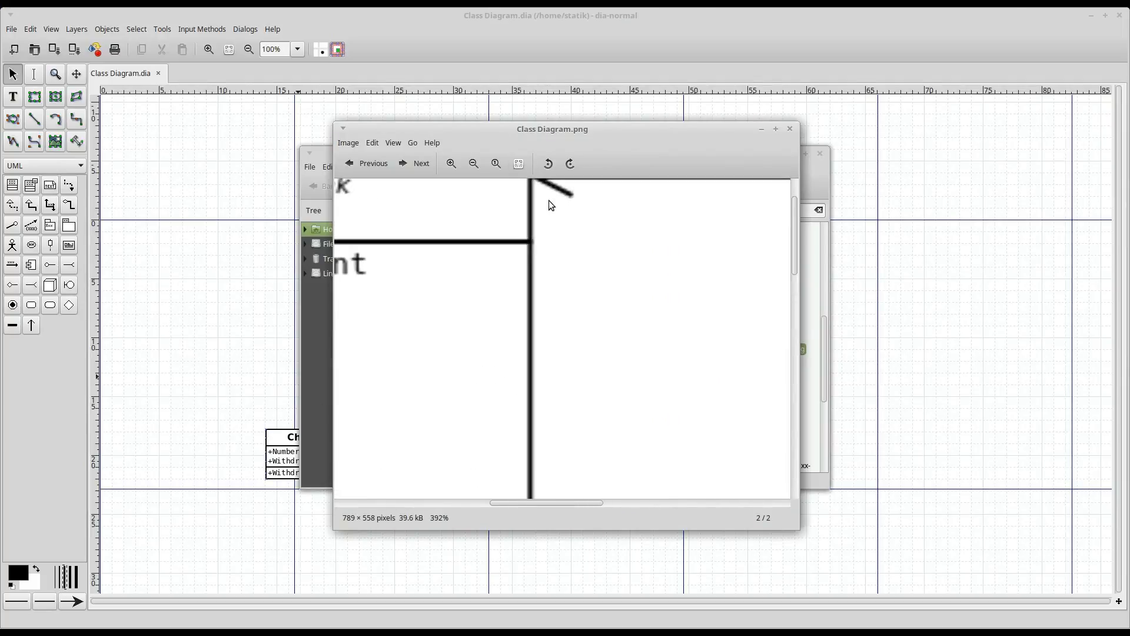
{"action": "scroll", "coordinate": [560, 295], "scroll_direction": "up", "scroll_amount": 5}
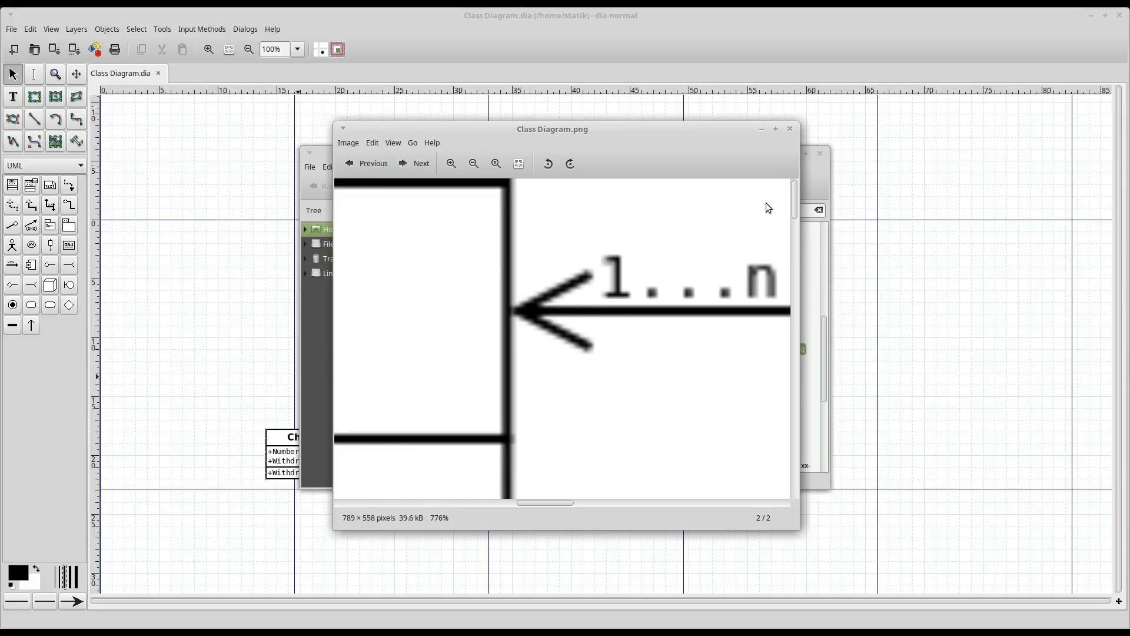
{"action": "left_click", "coordinate": [791, 130]}
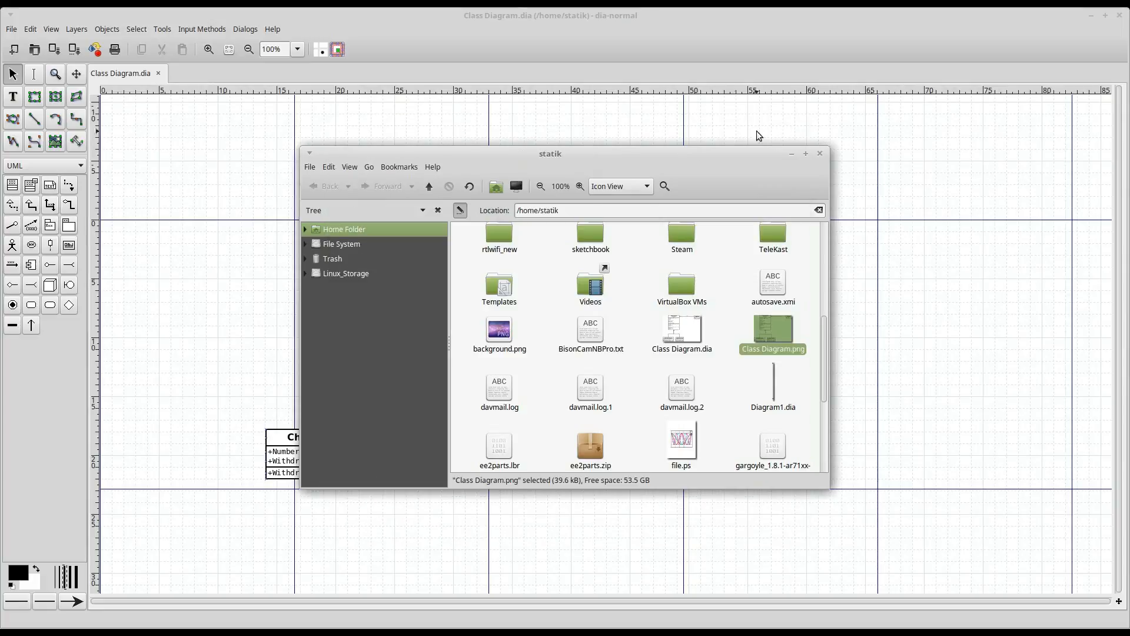
Step: Return to Dia and export the diagram as Class Diagram.pdf, using the Cairo Portable Document Format (*.pdf) file type
{"action": "left_click", "coordinate": [351, 12]}
{"action": "left_click", "coordinate": [11, 29]}
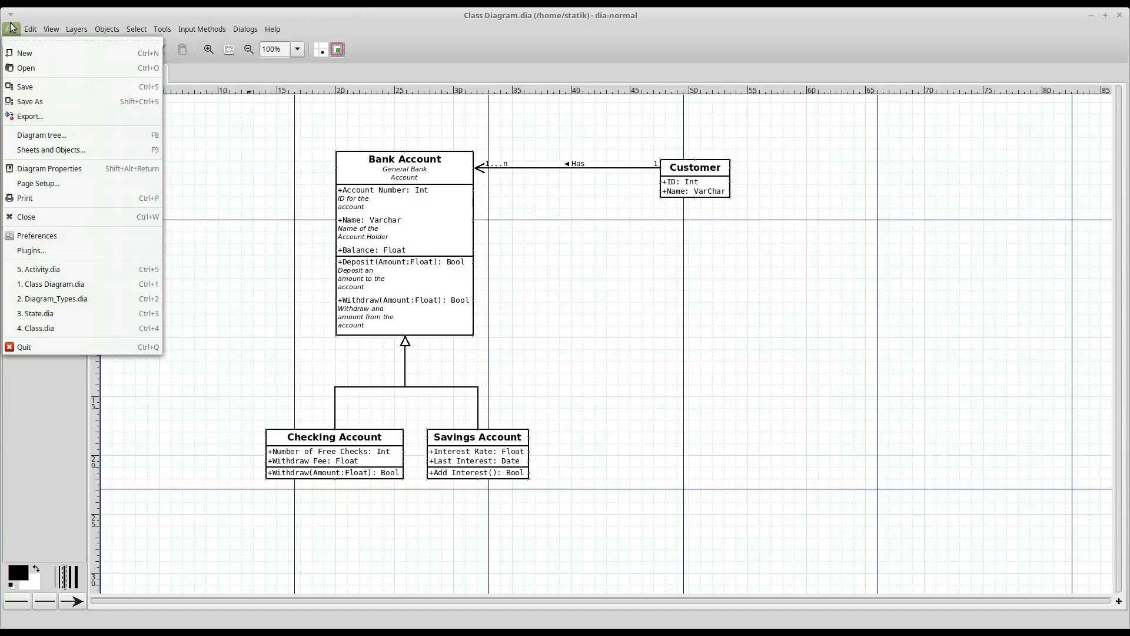
{"action": "left_click", "coordinate": [50, 116]}
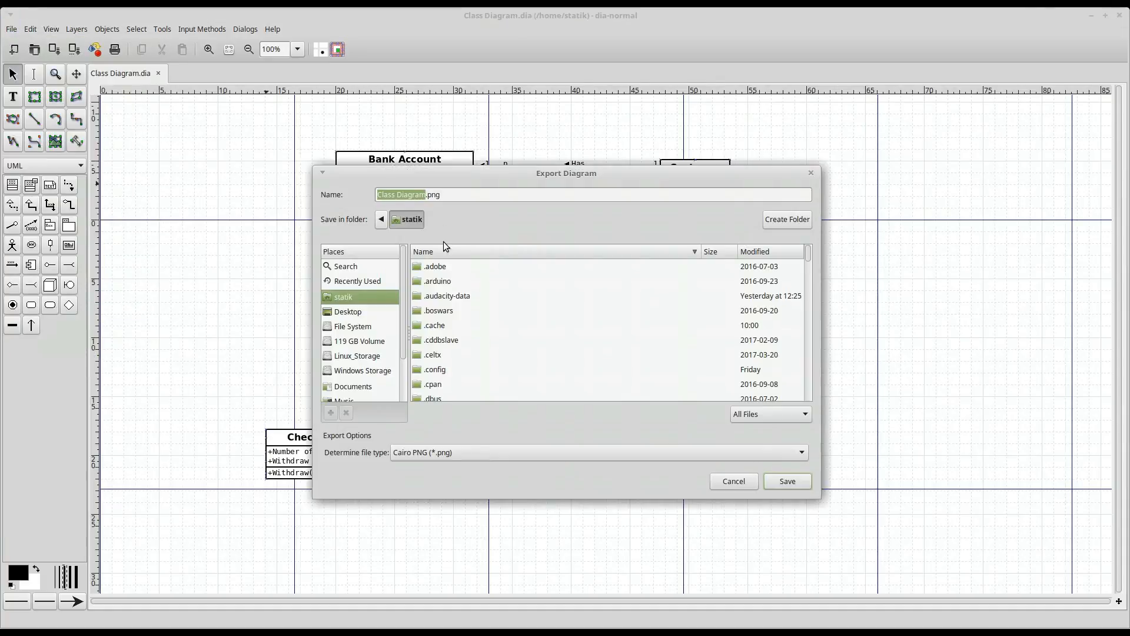
{"action": "left_click", "coordinate": [469, 451]}
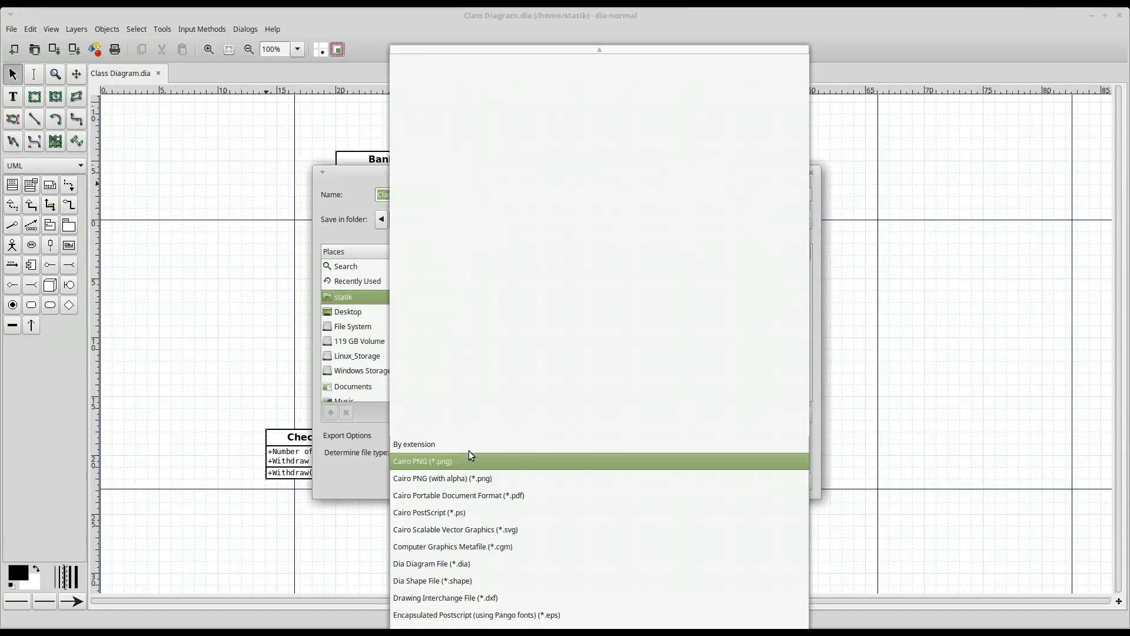
{"action": "left_click", "coordinate": [475, 496]}
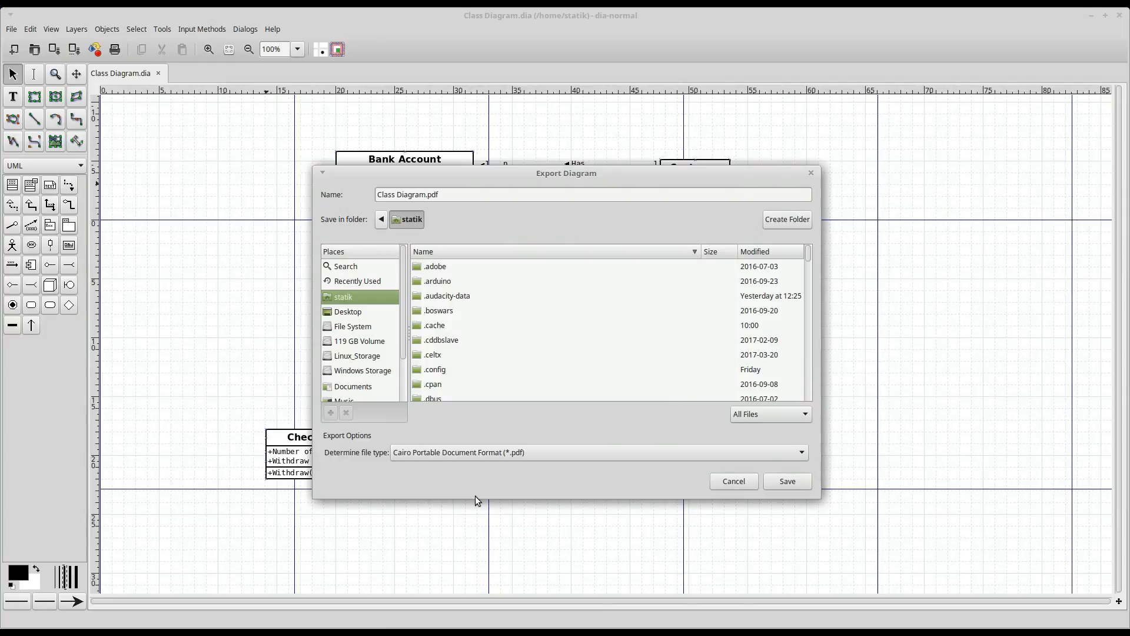
{"action": "left_click", "coordinate": [782, 484]}
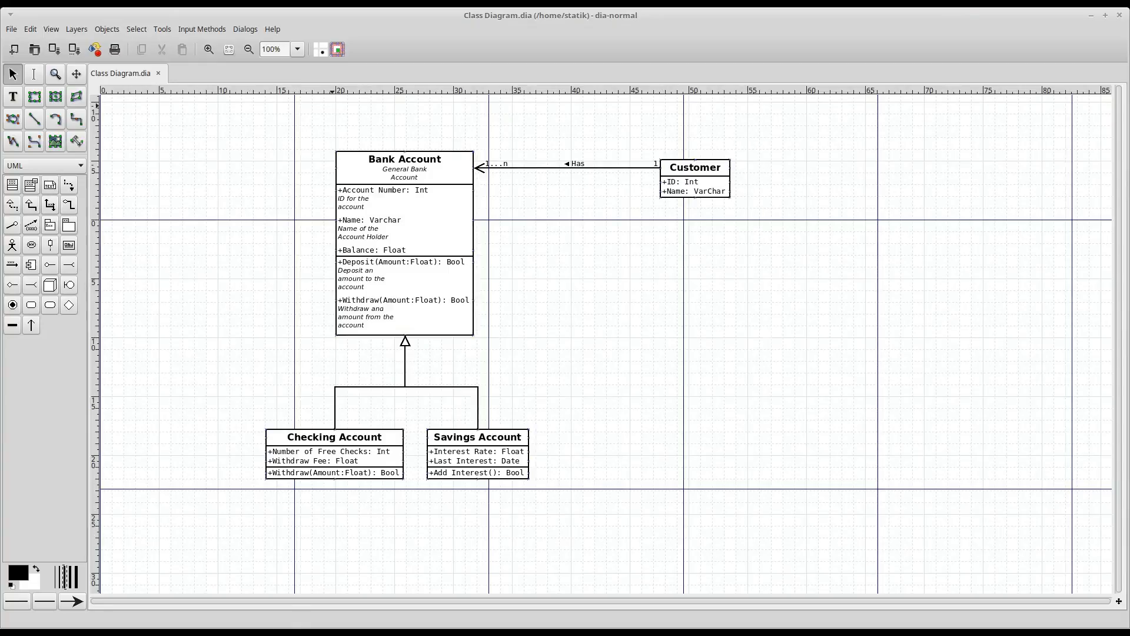
Step: Open Class Diagram.pdf from the file manager, check how the diagram is laid out across its pages, and close it
{"action": "key", "text": "alt+Tab"}
{"action": "double_click", "coordinate": [769, 340]}
{"action": "scroll", "coordinate": [549, 330], "scroll_direction": "down", "scroll_amount": 15}
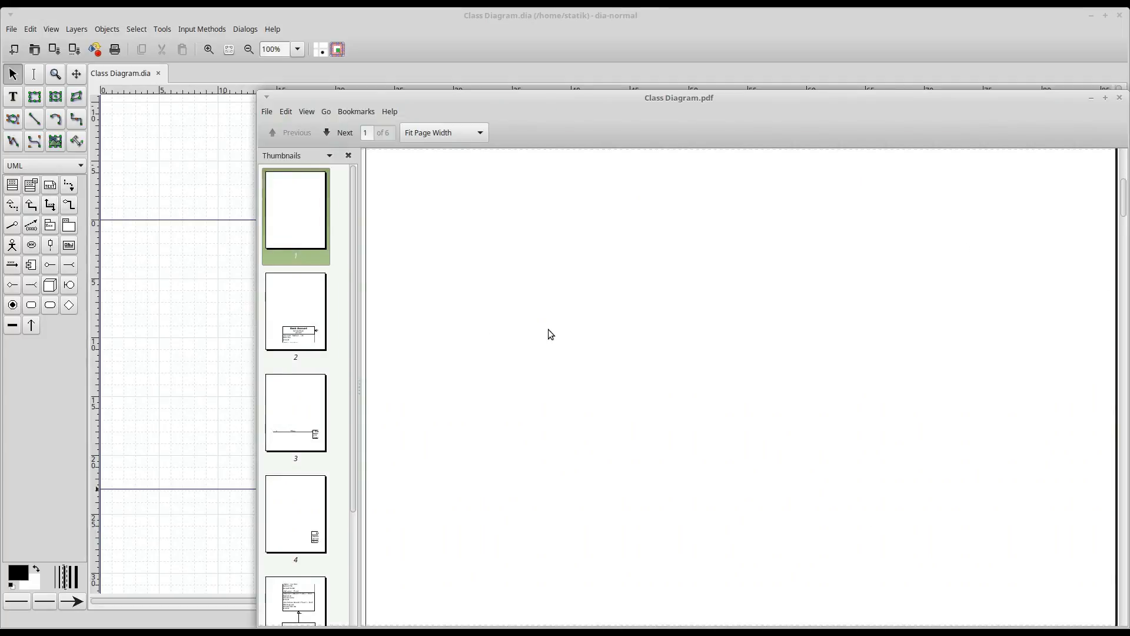
{"action": "scroll", "coordinate": [550, 334], "scroll_direction": "up", "scroll_amount": 8}
{"action": "scroll", "coordinate": [550, 334], "scroll_direction": "down", "scroll_amount": 6}
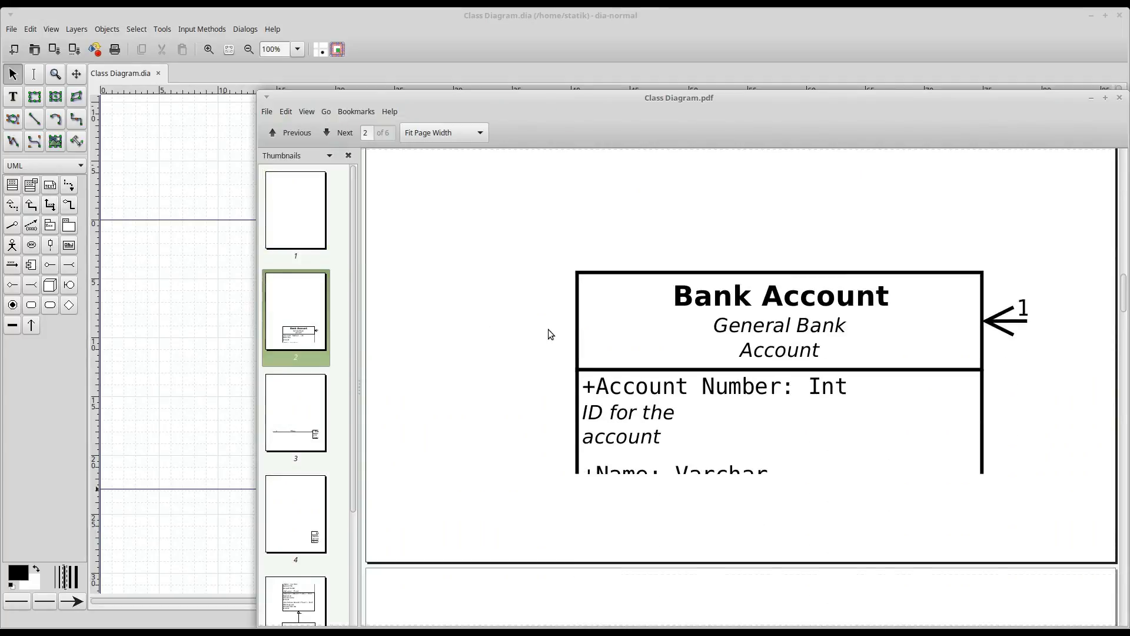
{"action": "scroll", "coordinate": [591, 255], "scroll_direction": "down", "scroll_amount": 10}
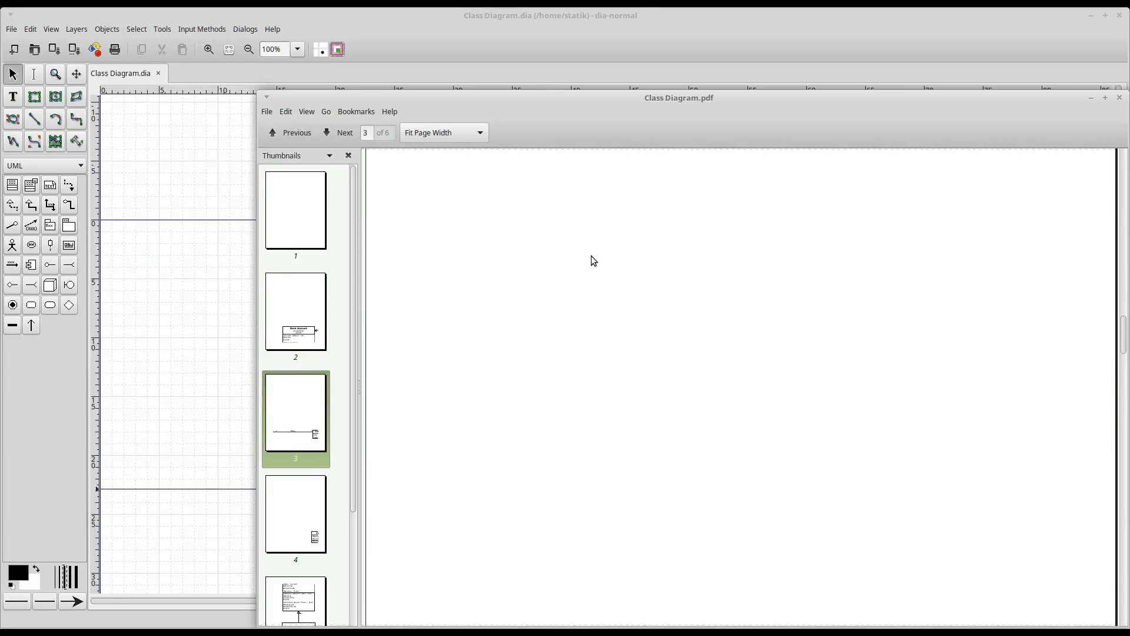
{"action": "left_click", "coordinate": [1119, 97]}
Step: Back in Dia, set the page scaling to fit 1 by 1 page and apply it
{"action": "left_click", "coordinate": [415, 18]}
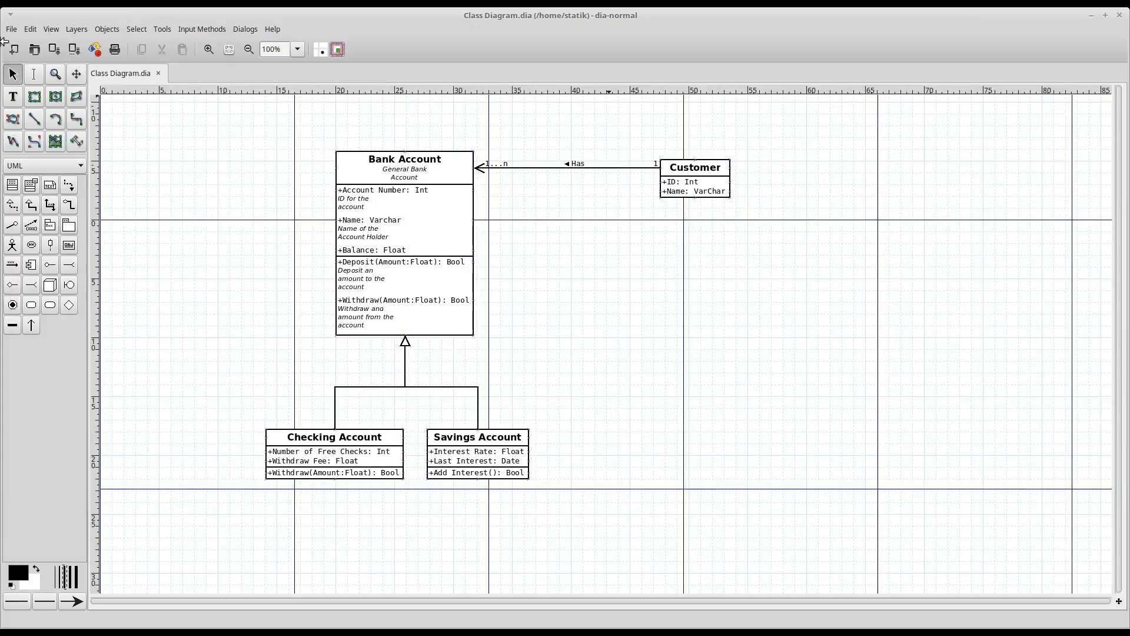
{"action": "left_click", "coordinate": [11, 29]}
{"action": "left_click", "coordinate": [44, 184]}
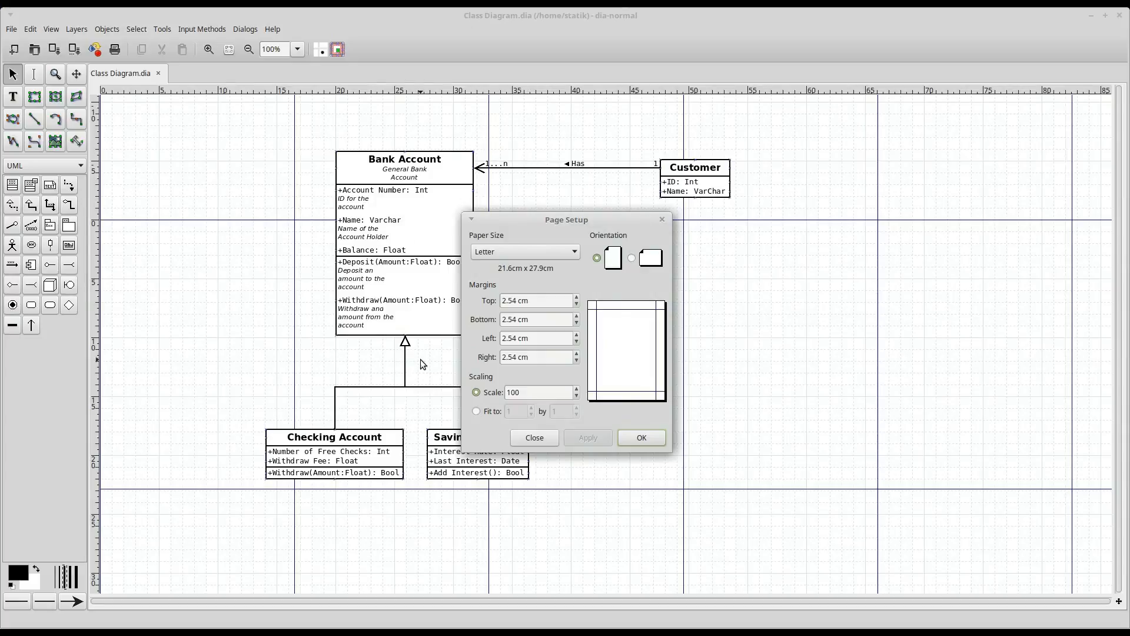
{"action": "left_click", "coordinate": [475, 412]}
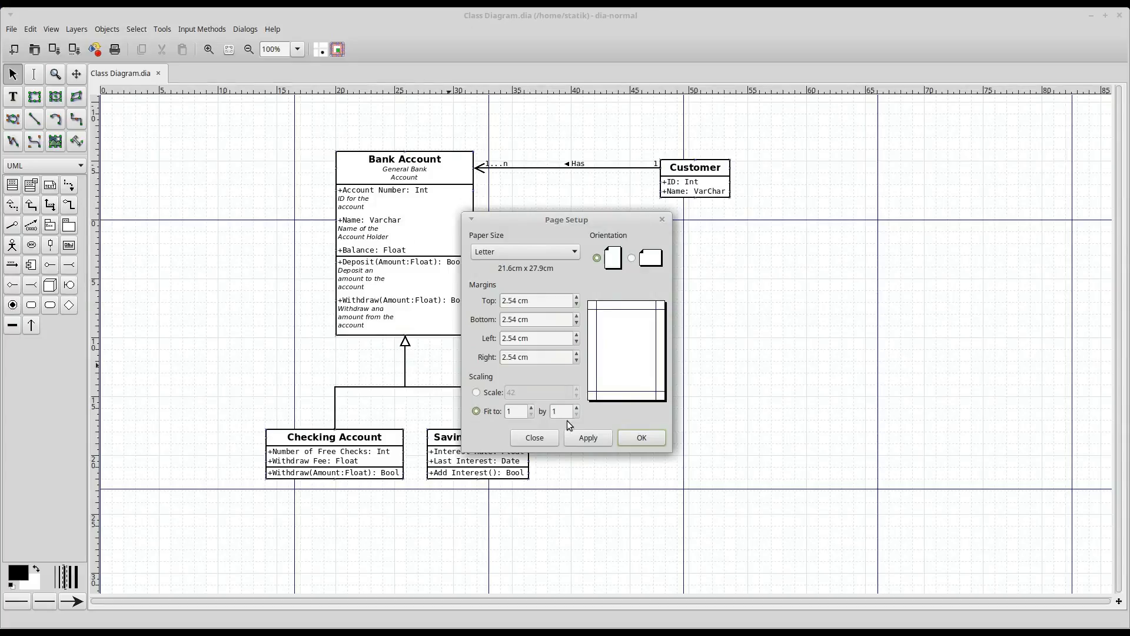
{"action": "left_click", "coordinate": [581, 441]}
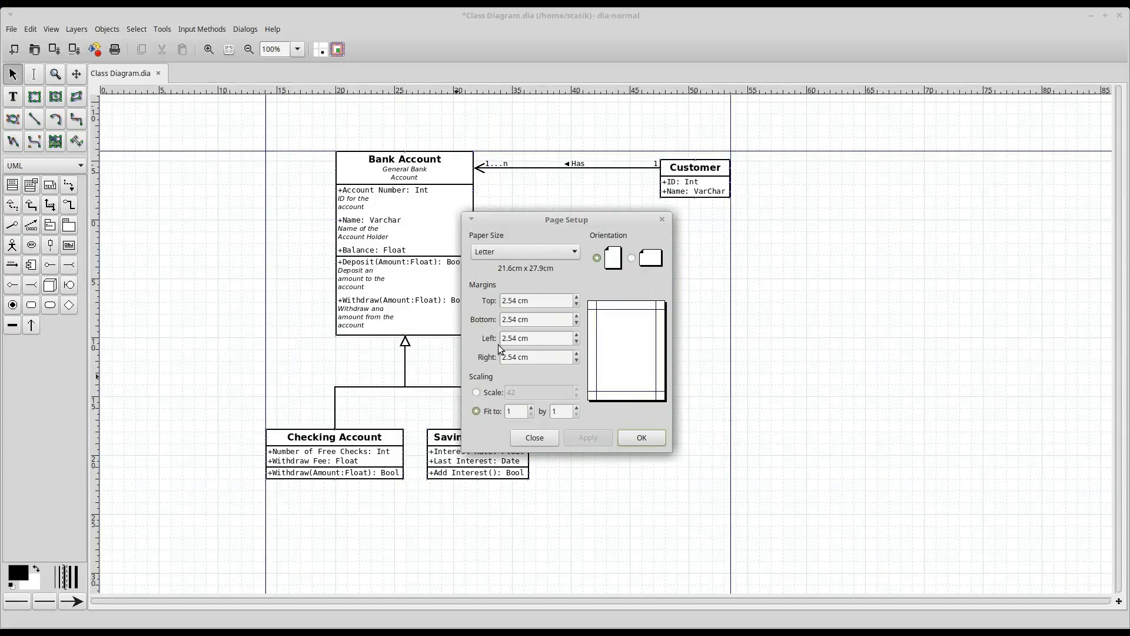
Step: Set the left page margin to 2.44 cm and the orientation to landscape, and accept the page setup
{"action": "scroll", "coordinate": [501, 344], "scroll_direction": "down", "scroll_amount": 1}
{"action": "scroll", "coordinate": [403, 342], "scroll_direction": "down", "scroll_amount": 1}
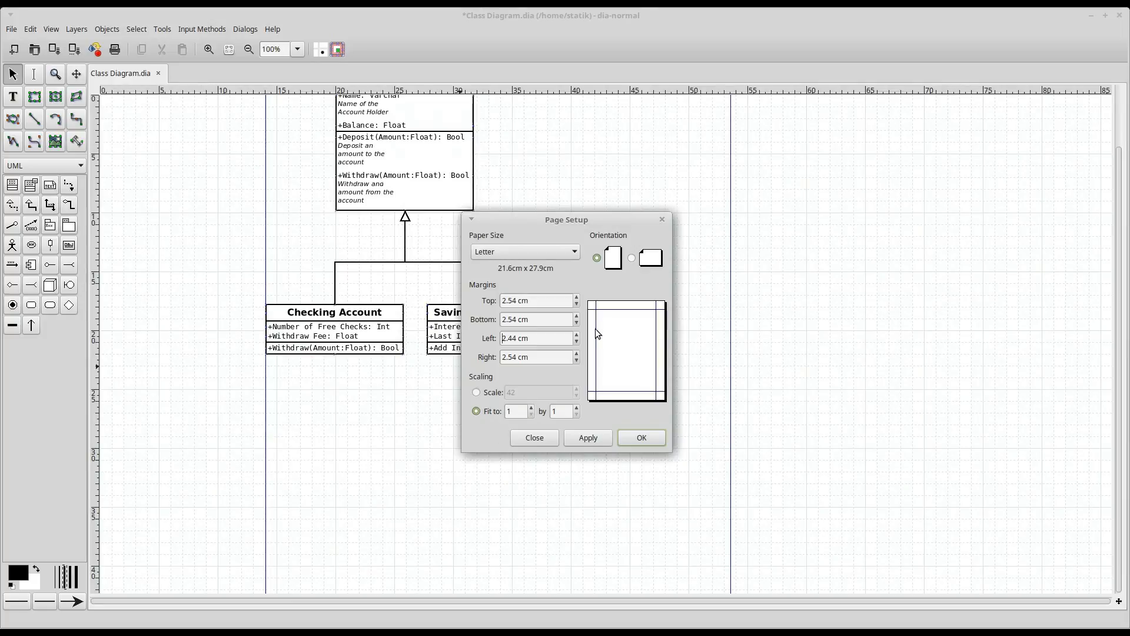
{"action": "left_click", "coordinate": [635, 265]}
{"action": "left_click", "coordinate": [576, 436]}
{"action": "left_click", "coordinate": [647, 439]}
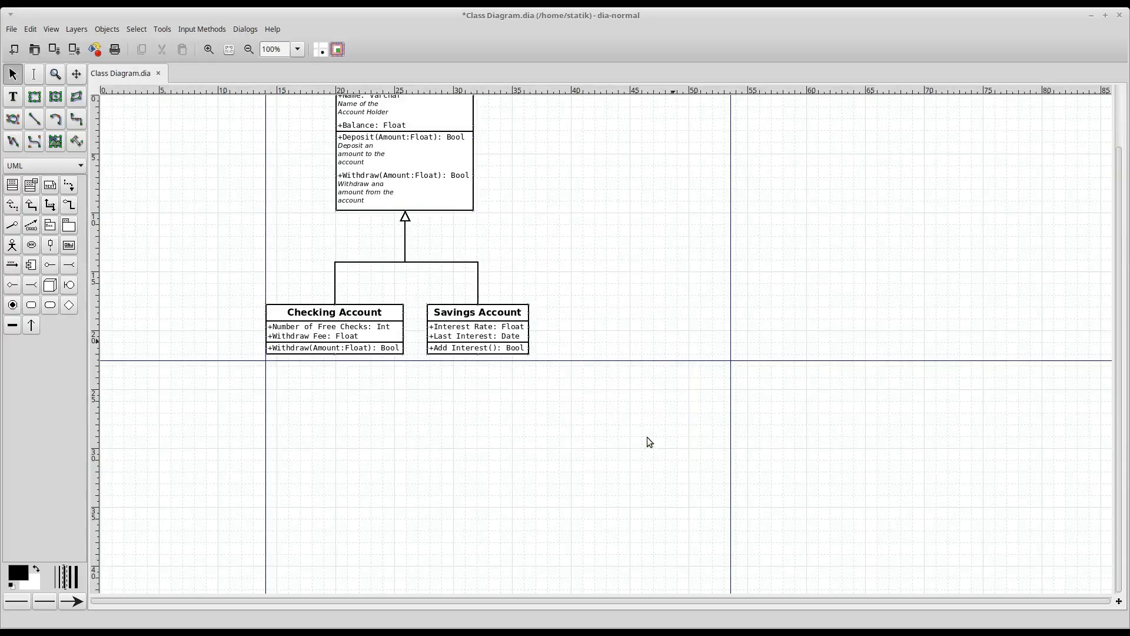
Step: Export the diagram again as Class Diagram.pdf in the home folder, overwriting the existing file
{"action": "left_click", "coordinate": [11, 29]}
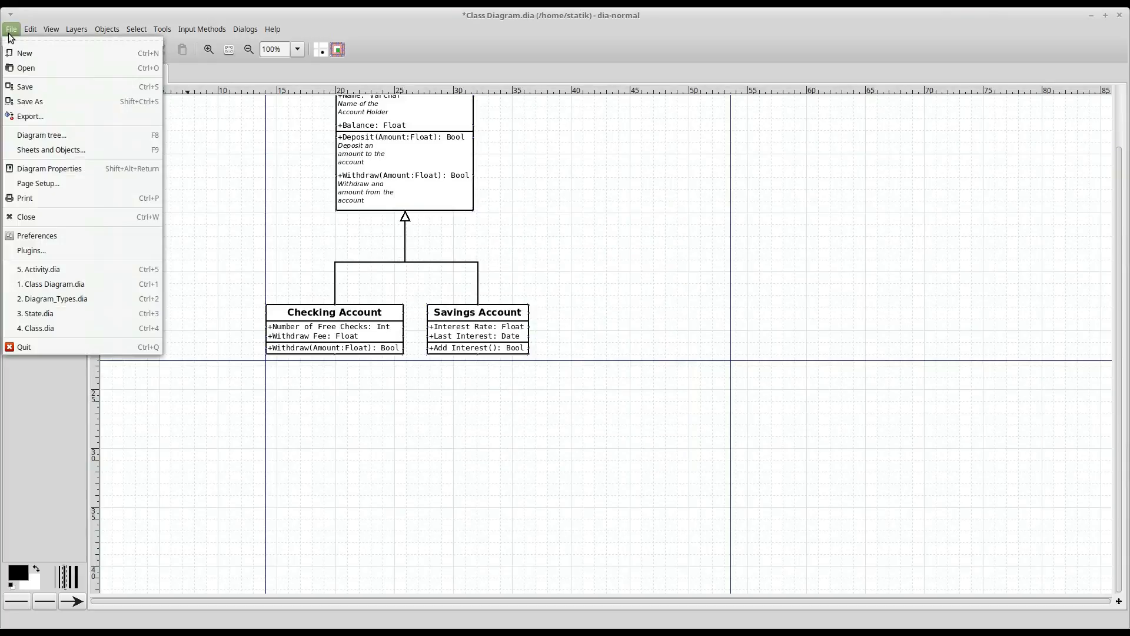
{"action": "left_click", "coordinate": [29, 116]}
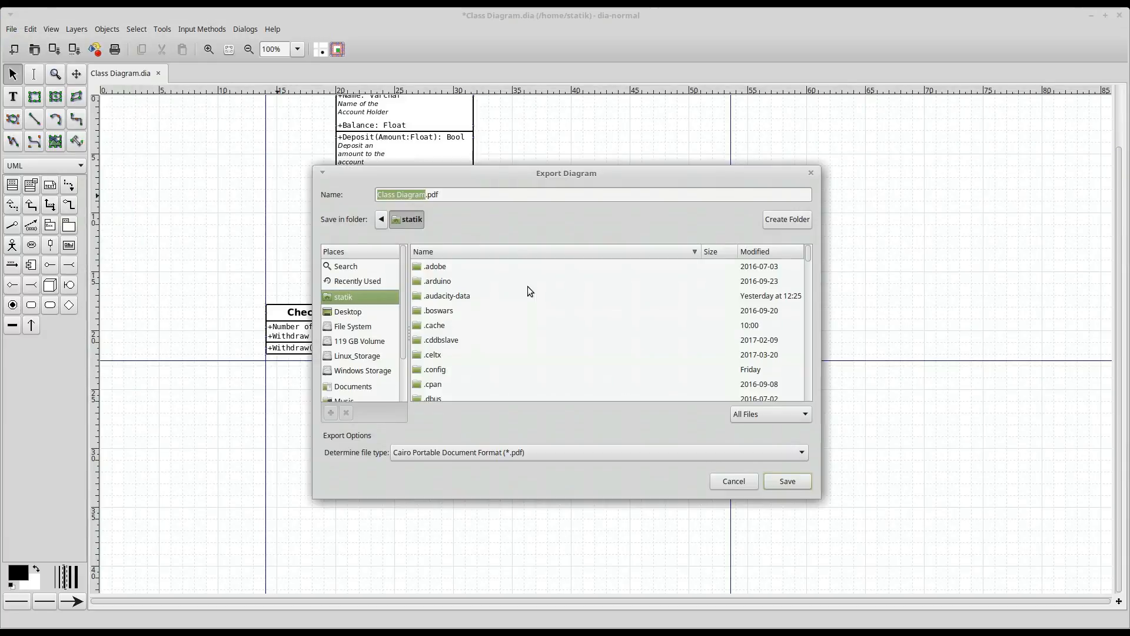
{"action": "left_click", "coordinate": [790, 482]}
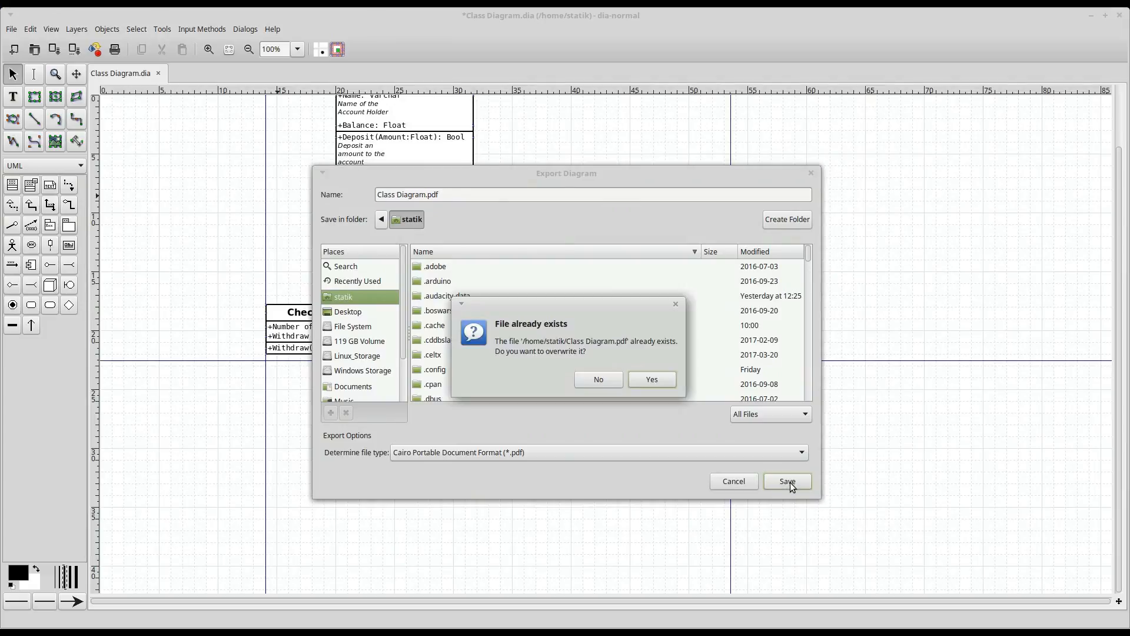
{"action": "left_click", "coordinate": [660, 380]}
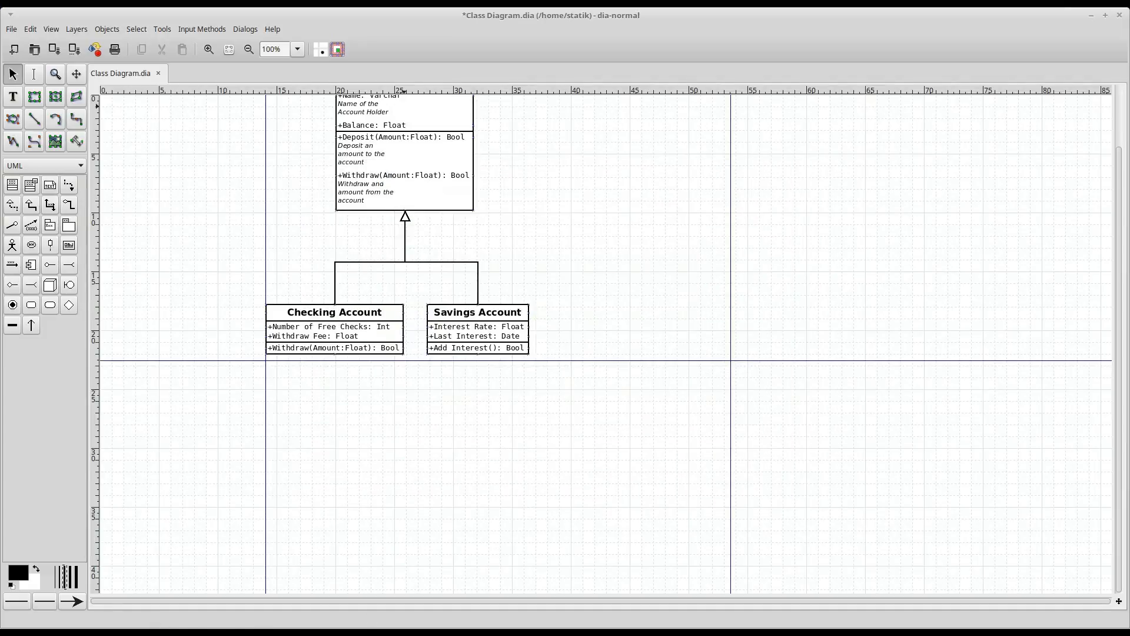
Step: Open the re-exported Class Diagram.pdf from the file manager and examine the diagram's layout and line sharpness at 400% zoom
{"action": "left_click", "coordinate": [190, 631]}
{"action": "double_click", "coordinate": [773, 331]}
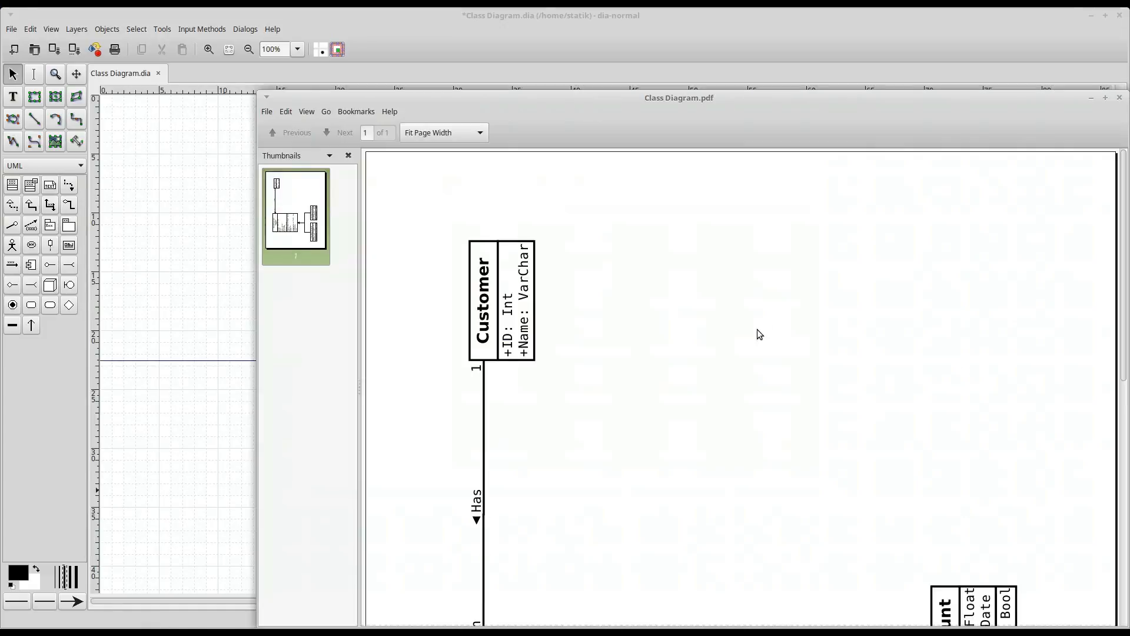
{"action": "scroll", "coordinate": [673, 308], "scroll_direction": "down", "scroll_amount": 6}
{"action": "scroll", "coordinate": [673, 308], "scroll_direction": "up", "scroll_amount": 4}
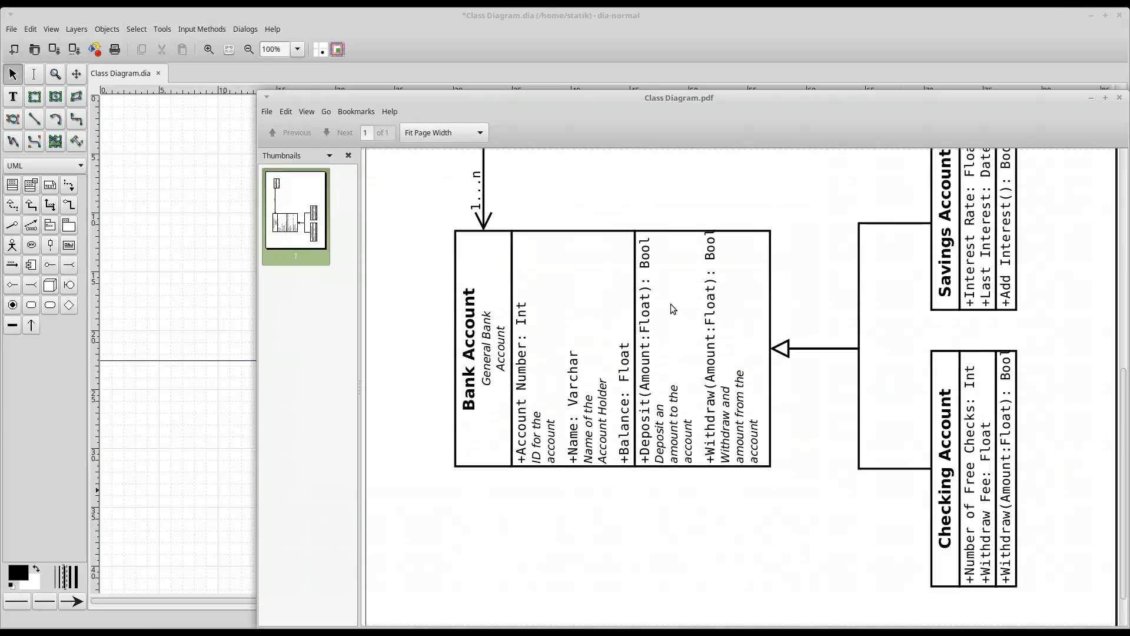
{"action": "scroll", "coordinate": [673, 309], "scroll_direction": "up", "scroll_amount": 3}
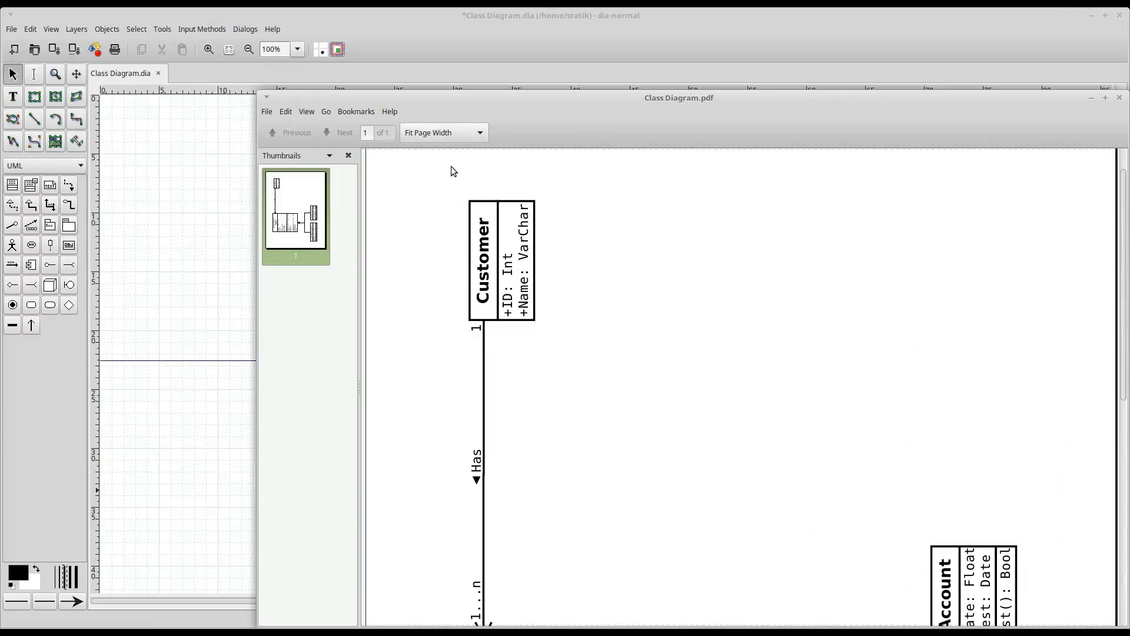
{"action": "left_click", "coordinate": [442, 133]}
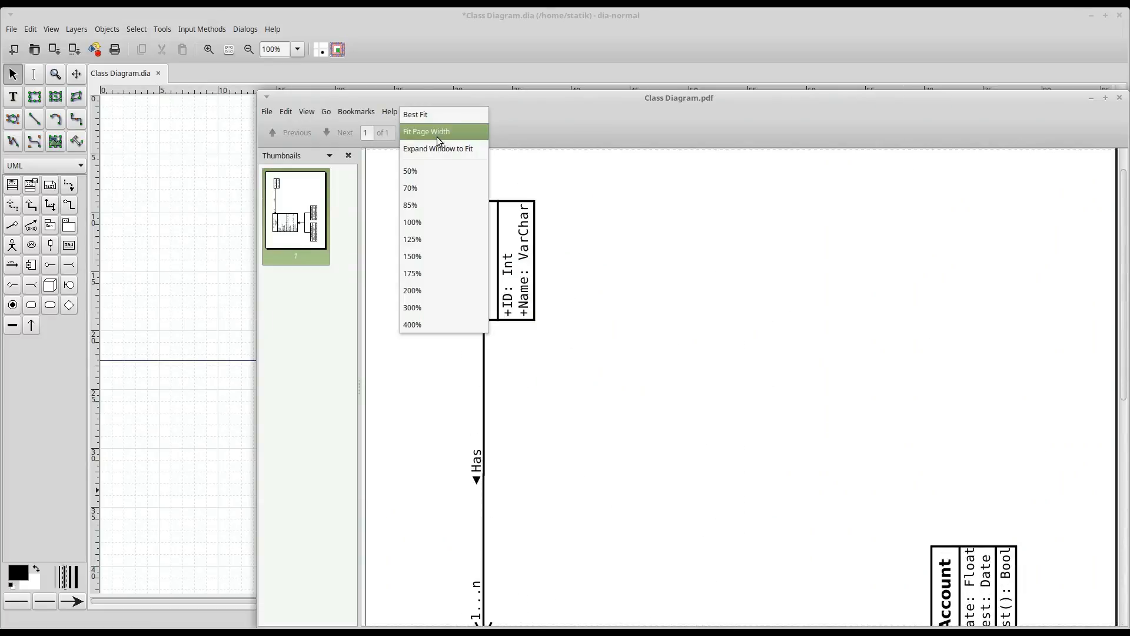
{"action": "left_click", "coordinate": [427, 323]}
{"action": "scroll", "coordinate": [531, 302], "scroll_direction": "down", "scroll_amount": 6}
{"action": "scroll", "coordinate": [531, 303], "scroll_direction": "down", "scroll_amount": 7}
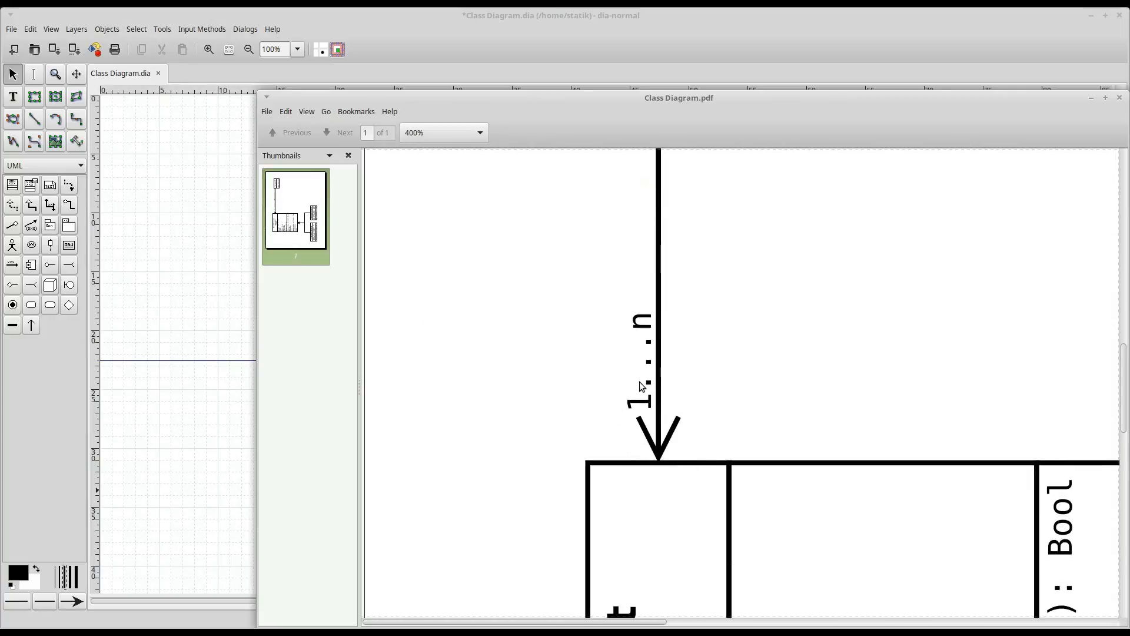
Step: Close the PDF preview, switch back to Dia, and export the diagram to the home folder as Class Diagram.svg using Cairo Scalable Vector Graphics
{"action": "left_click", "coordinate": [1119, 97]}
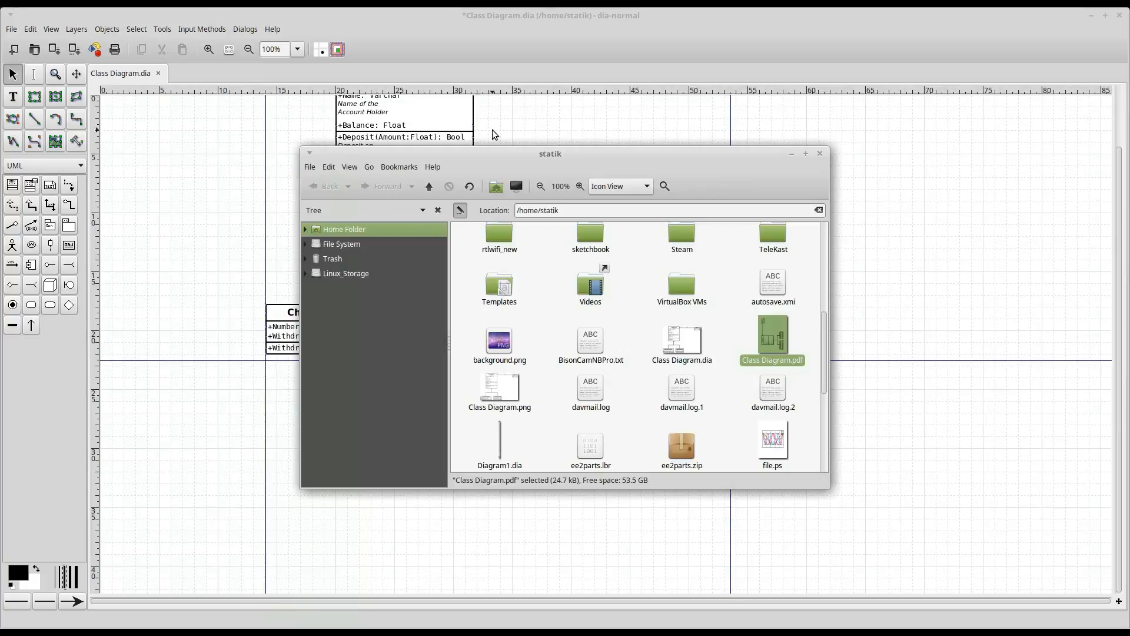
{"action": "left_click", "coordinate": [456, 13]}
{"action": "left_click", "coordinate": [11, 29]}
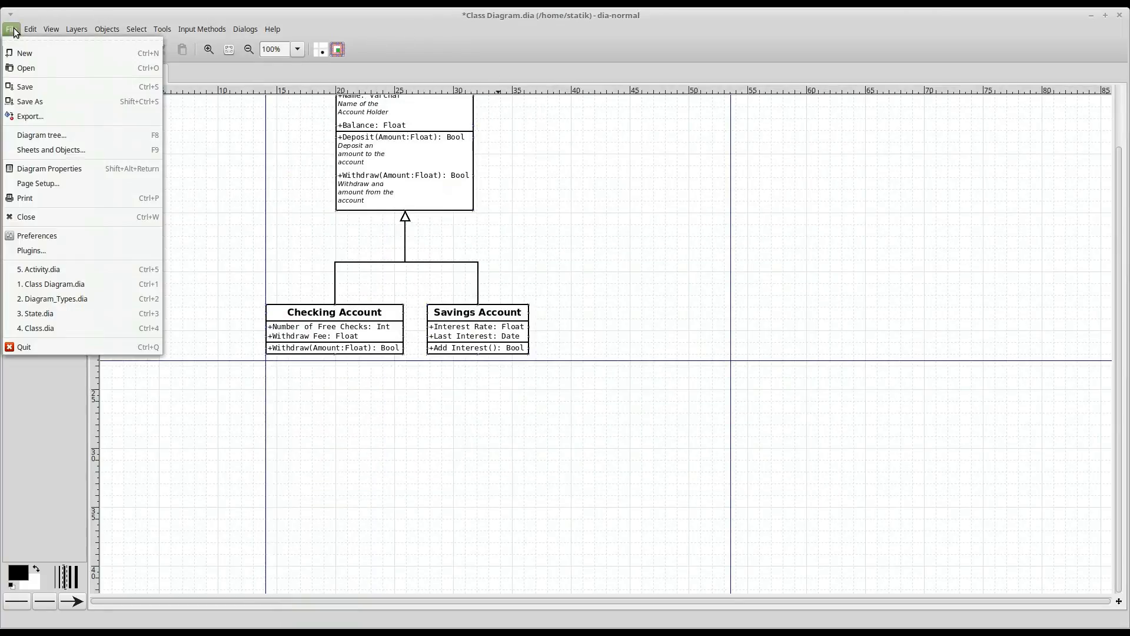
{"action": "left_click", "coordinate": [44, 117]}
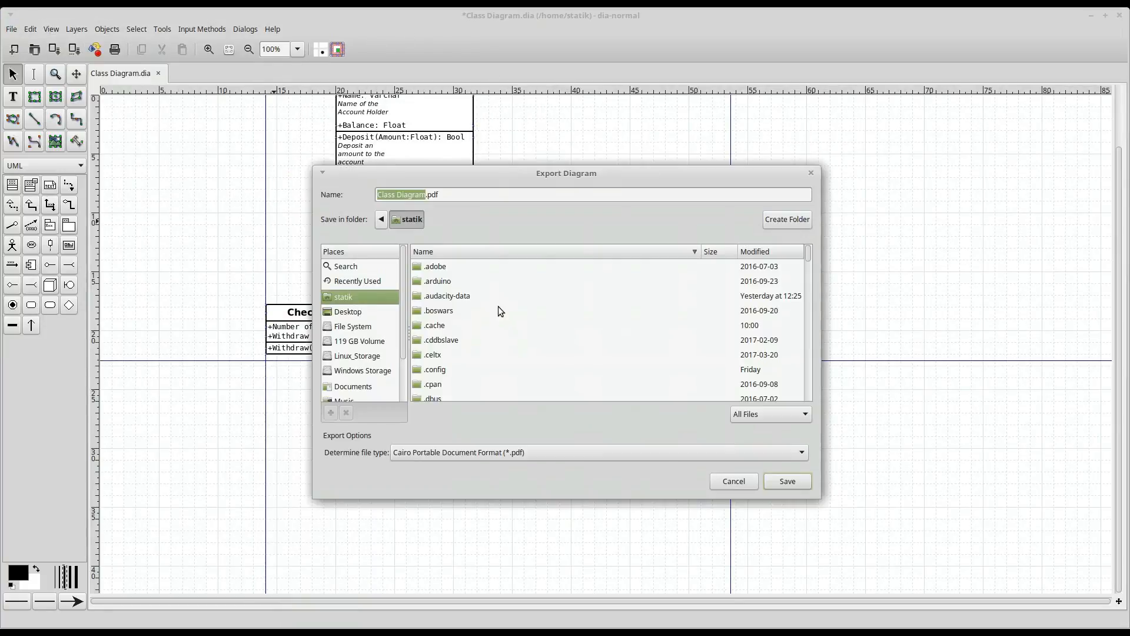
{"action": "left_click", "coordinate": [490, 449]}
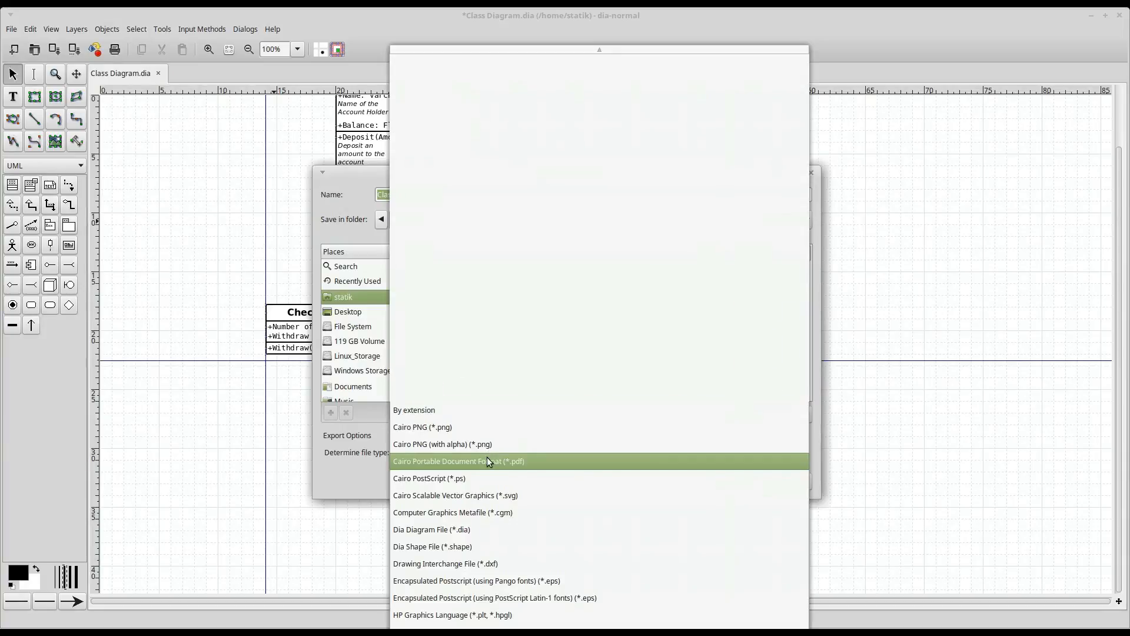
{"action": "left_click", "coordinate": [476, 494]}
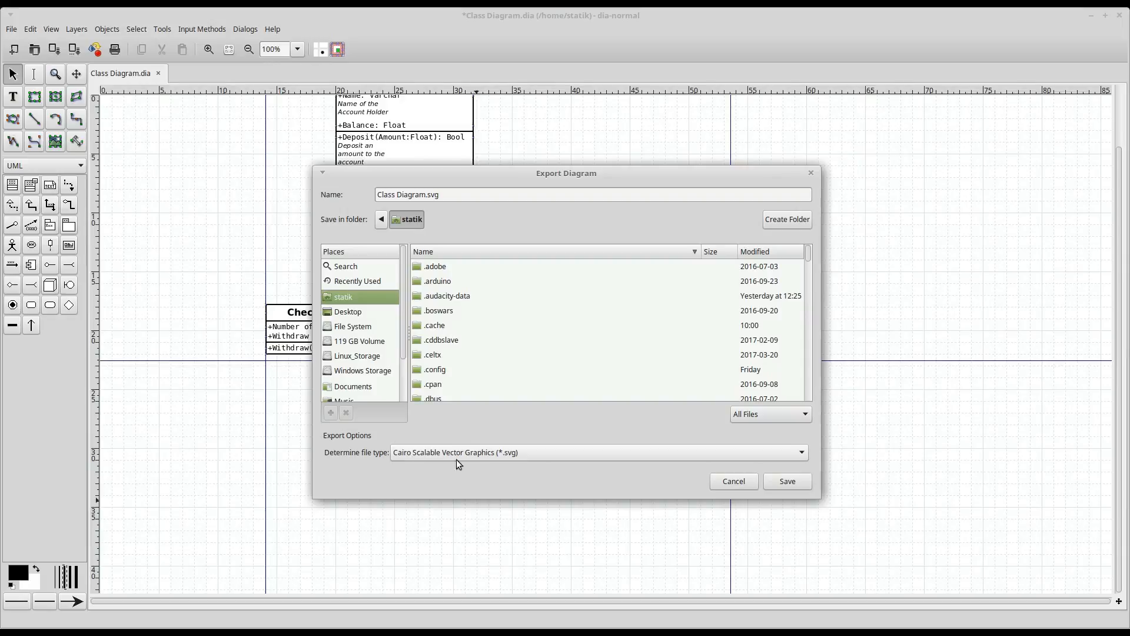
{"action": "left_click", "coordinate": [789, 481]}
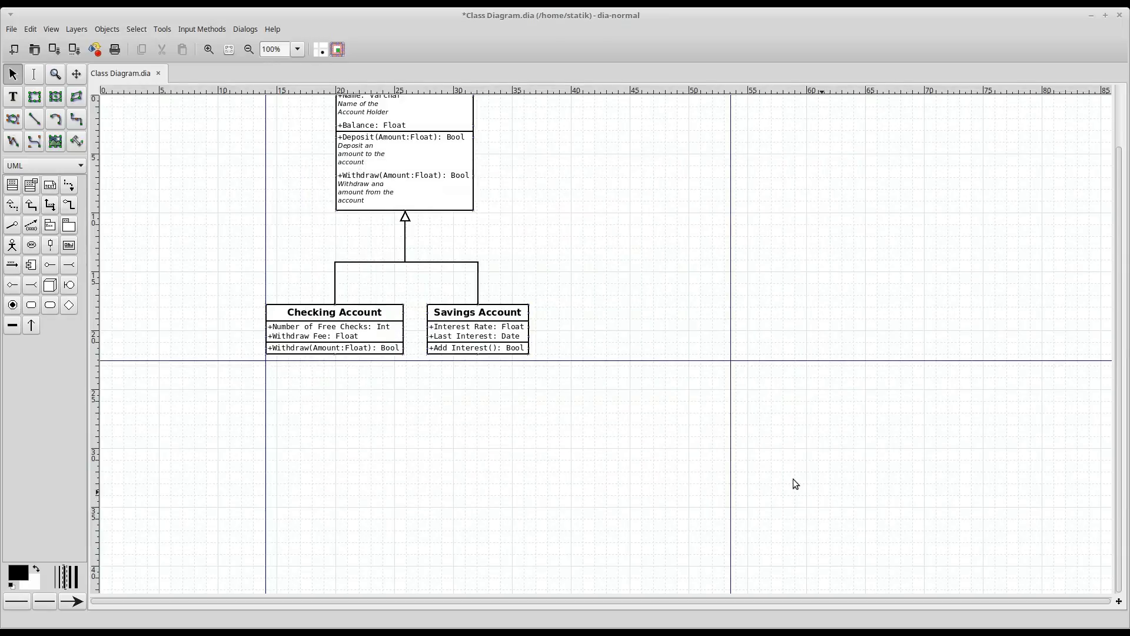
Step: Open the exported Class Diagram.svg from the file manager and examine the sharpness of the 1...n association arrow at up to 2000% zoom
{"action": "key", "text": "alt+Tab"}
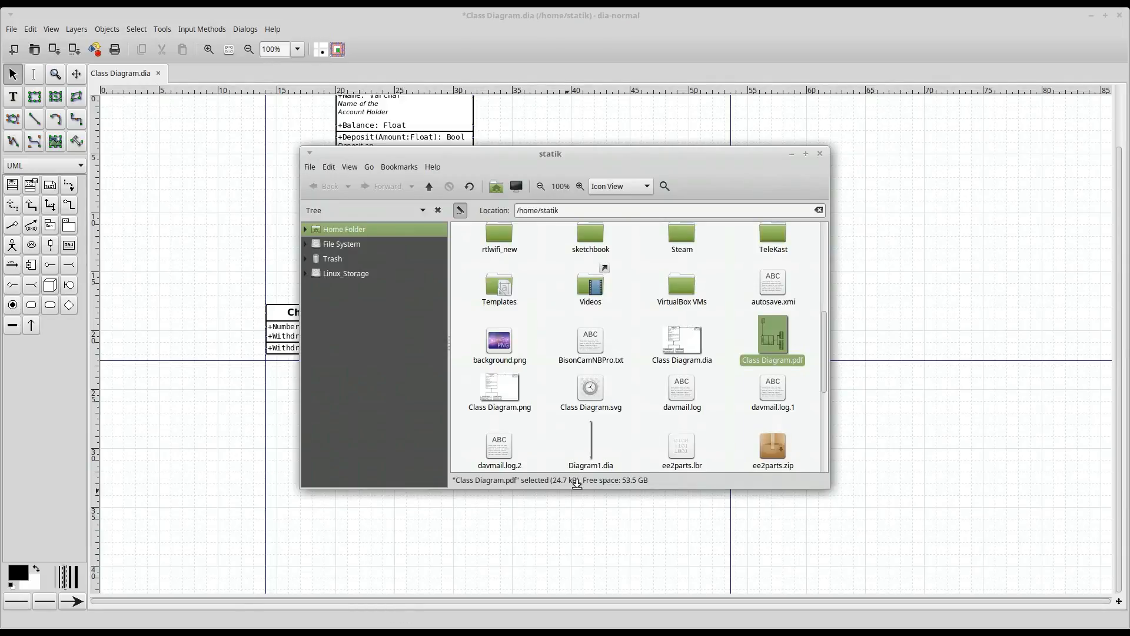
{"action": "double_click", "coordinate": [595, 394]}
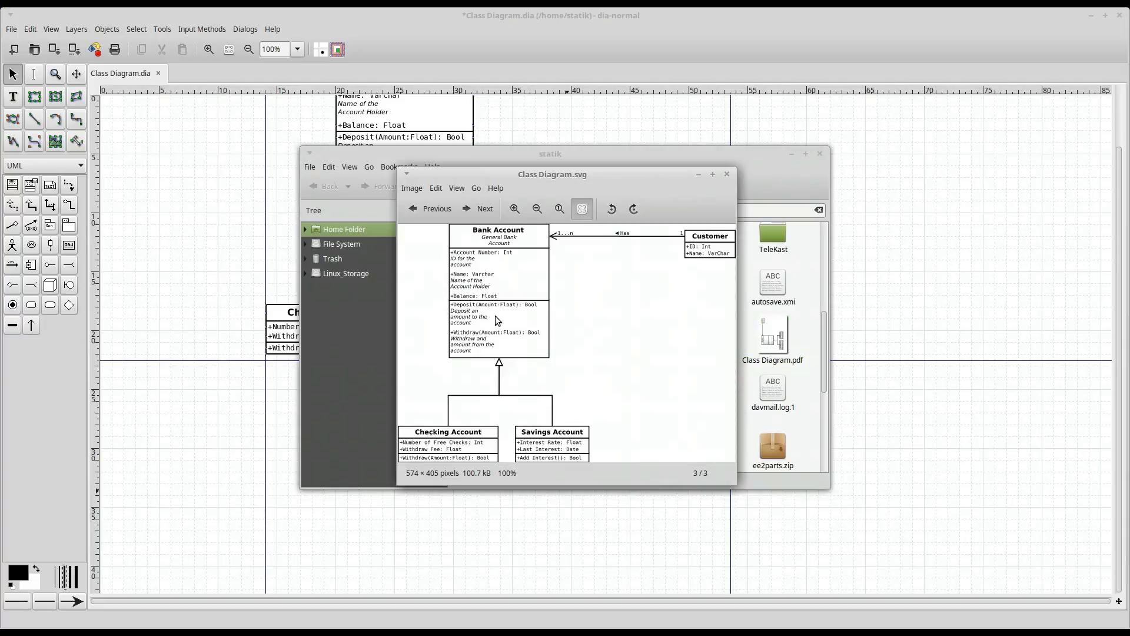
{"action": "left_click_drag", "start_coordinate": [396, 171], "coordinate": [218, 13]}
{"action": "scroll", "coordinate": [420, 223], "scroll_direction": "up", "scroll_amount": 4}
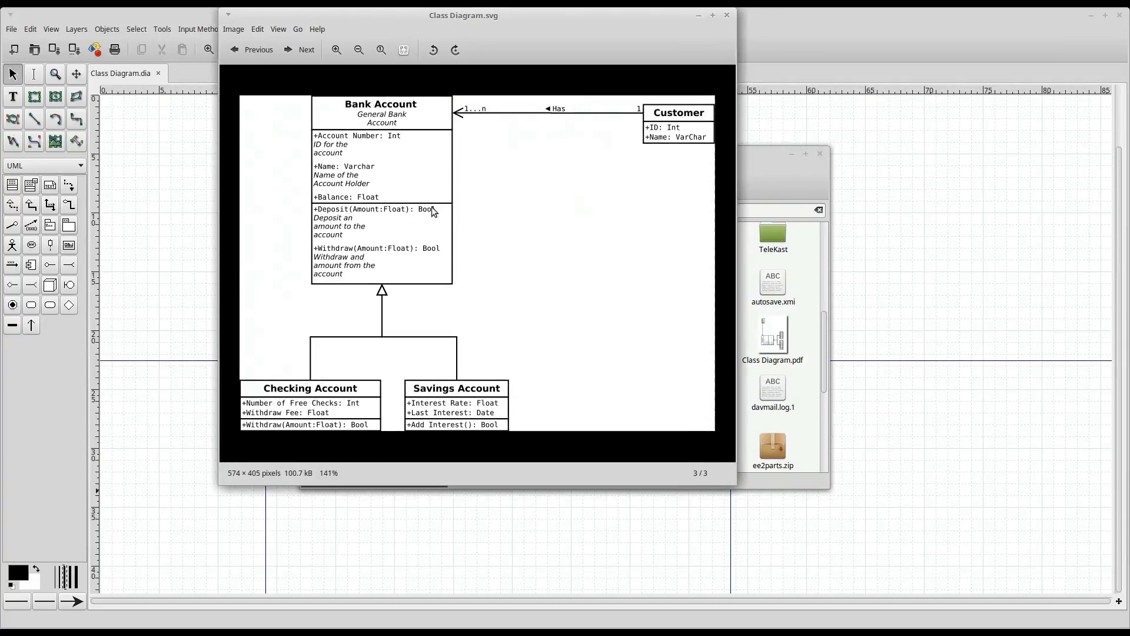
{"action": "scroll", "coordinate": [454, 83], "scroll_direction": "up", "scroll_amount": 15}
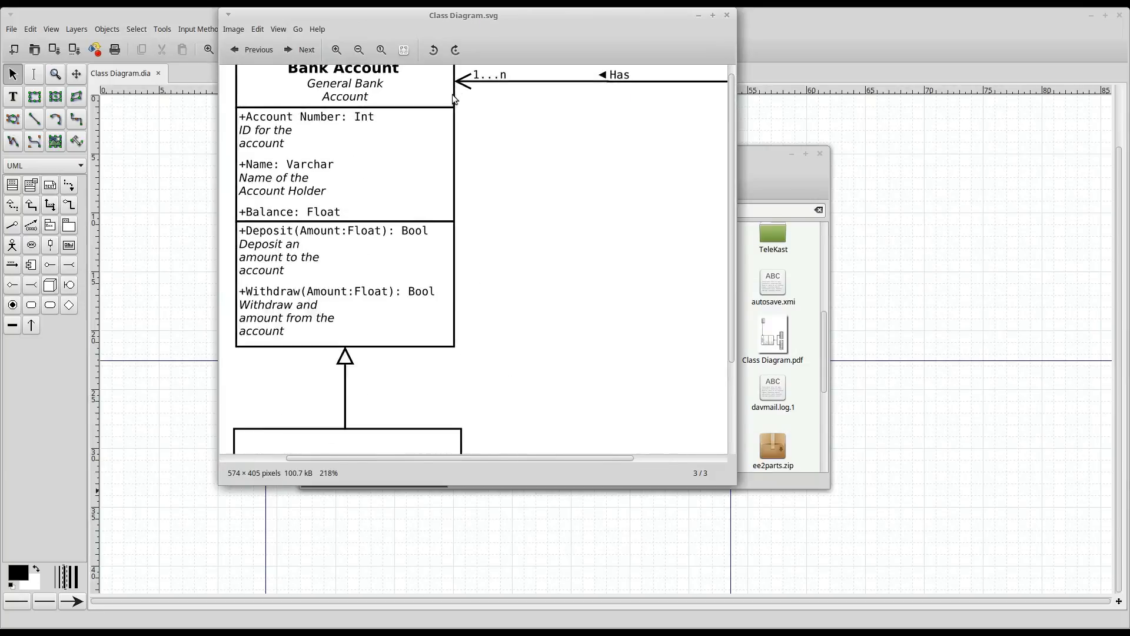
{"action": "scroll", "coordinate": [468, 84], "scroll_direction": "up", "scroll_amount": 5}
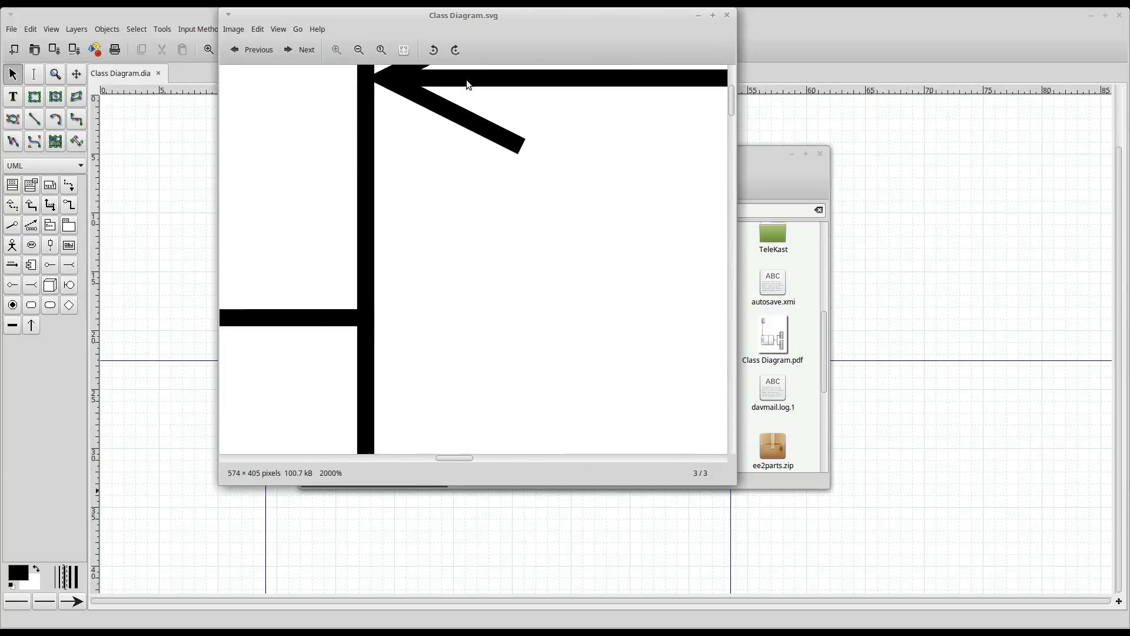
{"action": "left_click_drag", "start_coordinate": [429, 130], "coordinate": [330, 297]}
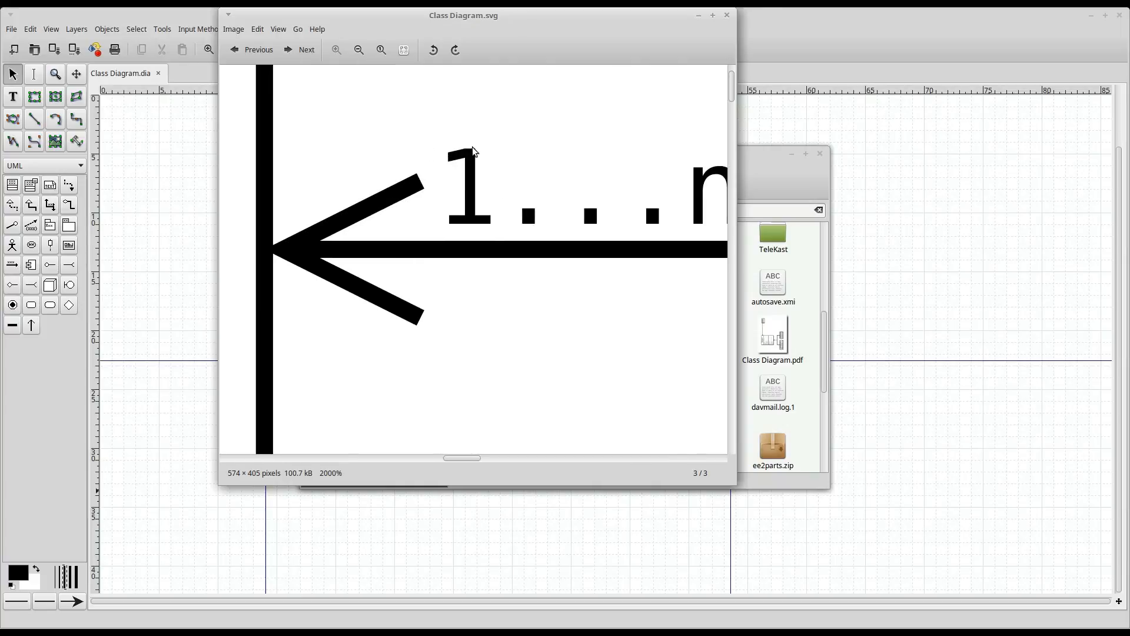
{"action": "scroll", "coordinate": [457, 227], "scroll_direction": "down", "scroll_amount": 18}
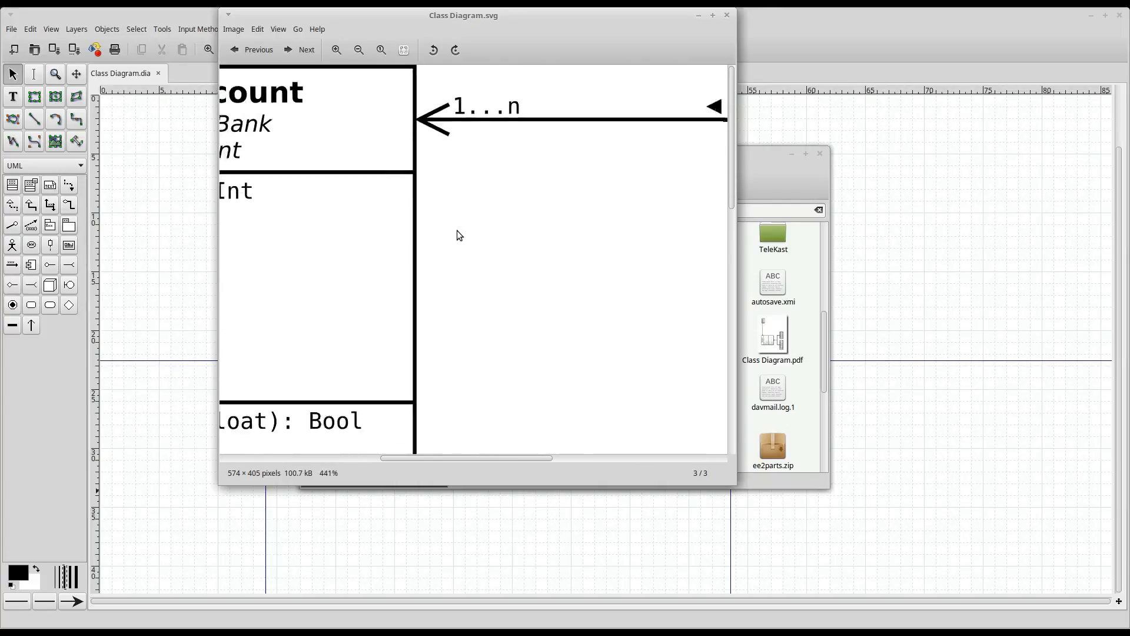
{"action": "scroll", "coordinate": [457, 231], "scroll_direction": "down", "scroll_amount": 6}
{"action": "scroll", "coordinate": [457, 231], "scroll_direction": "up", "scroll_amount": 1}
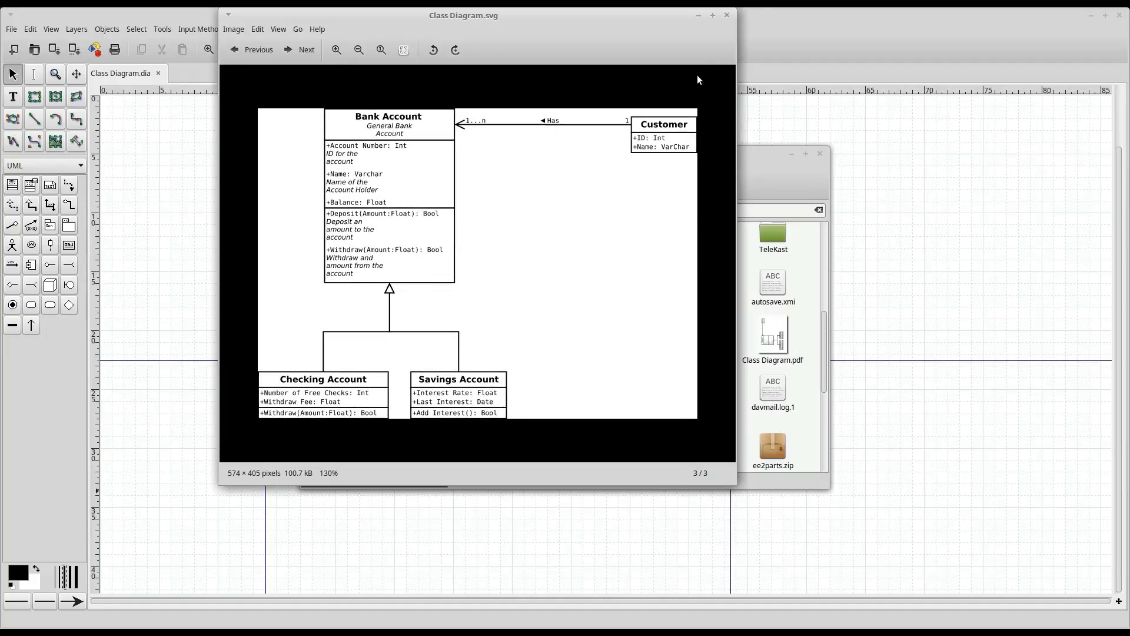
Step: Close the SVG preview and return to Dia to view the whole class diagram
{"action": "left_click", "coordinate": [729, 16]}
{"action": "left_click", "coordinate": [666, 25]}
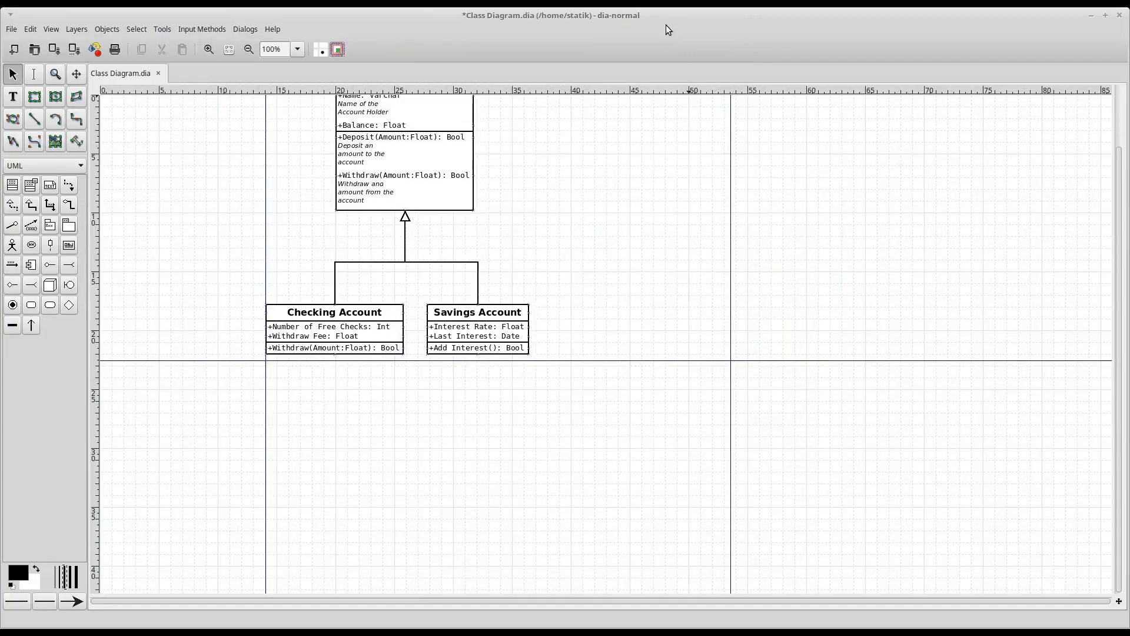
{"action": "scroll", "coordinate": [659, 267], "scroll_direction": "up", "scroll_amount": 6}
{"action": "scroll", "coordinate": [660, 269], "scroll_direction": "down", "scroll_amount": 3}
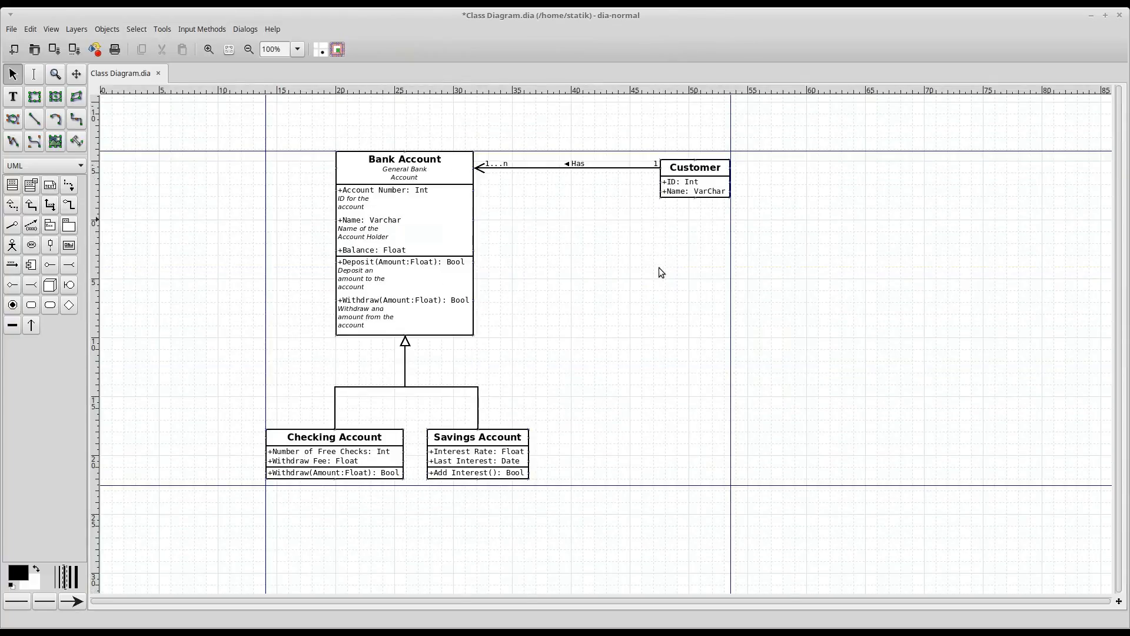